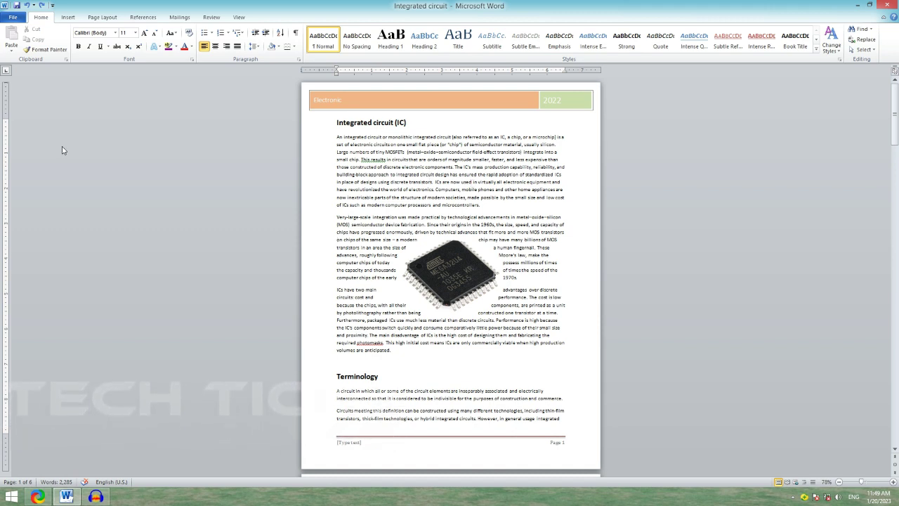
Switch the ribbon to the Insert tab for the Integrated circuit document
click(70, 17)
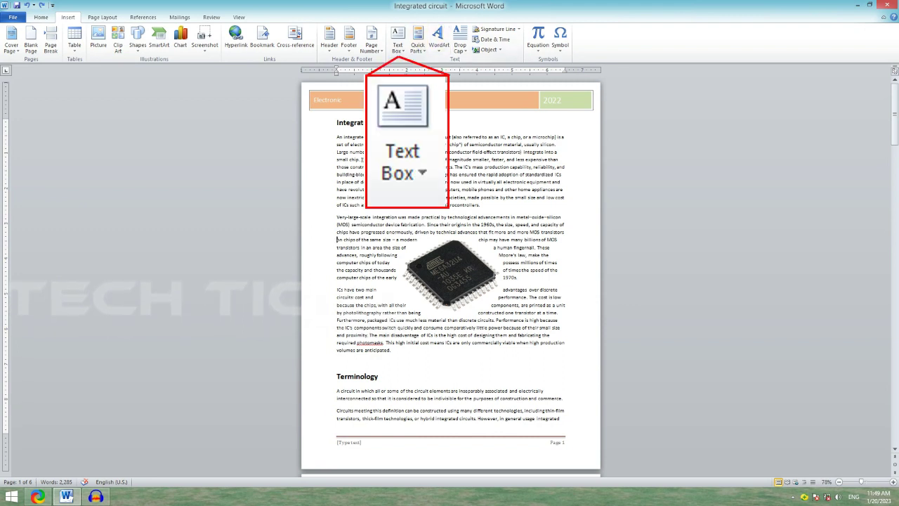
Browse the Text Box gallery's built-in designs, such as Motion Quote and Perspective Sidebar
click(397, 42)
click(649, 120)
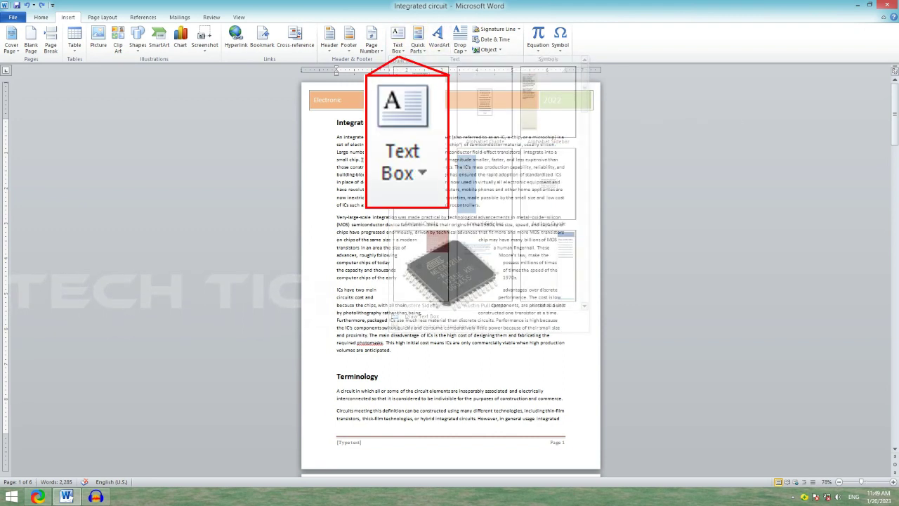
click(405, 55)
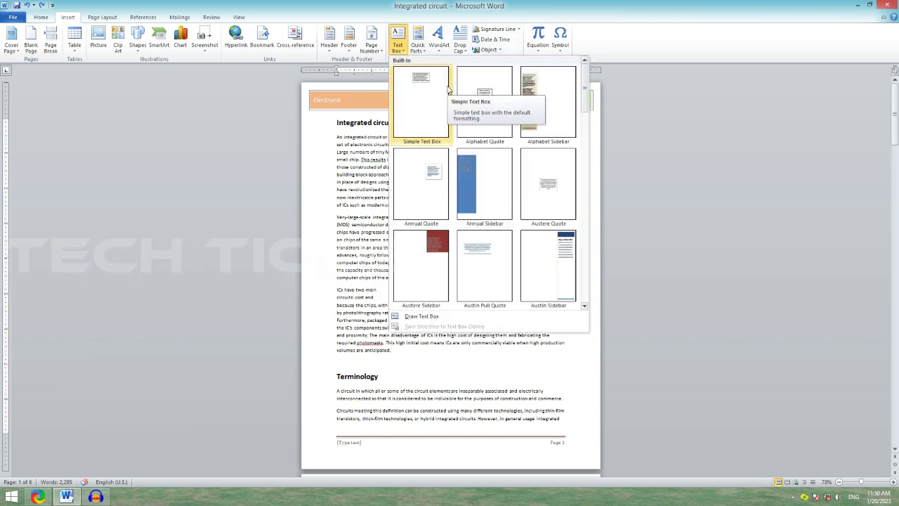
scroll(562, 151, down, 3)
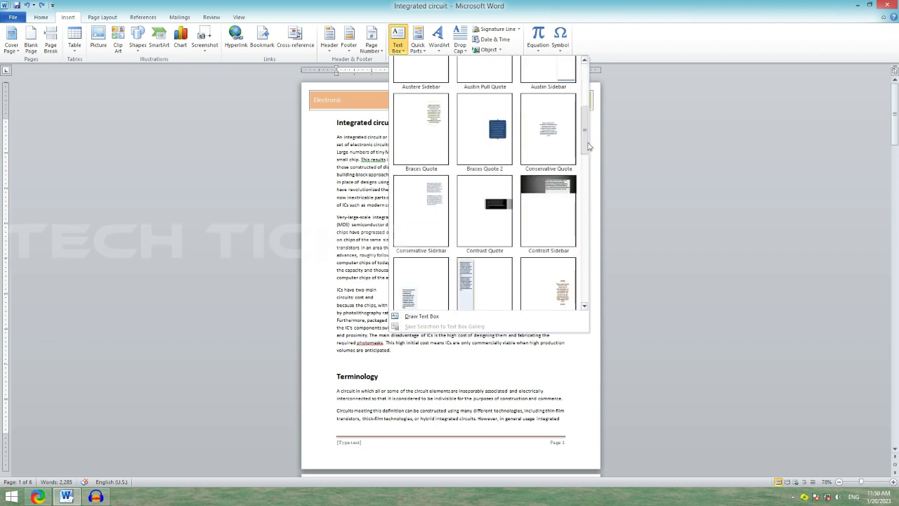
drag(589, 144, 591, 94)
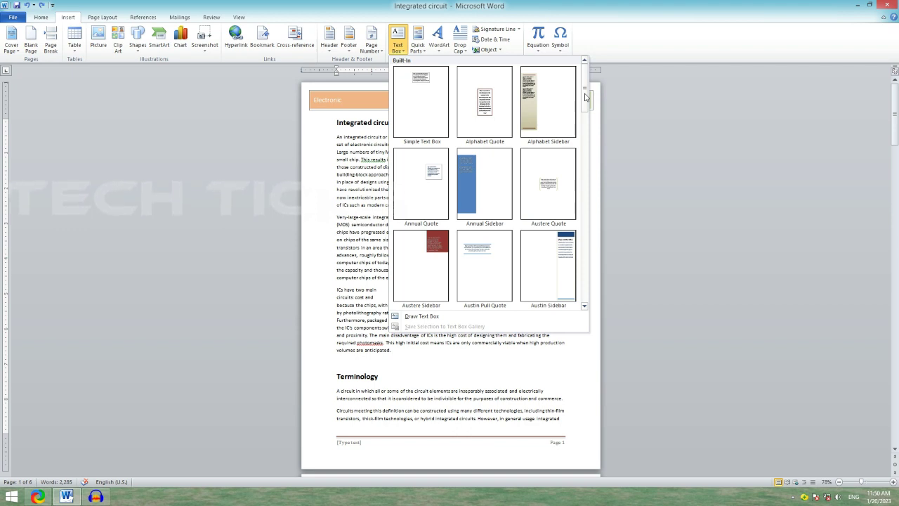
drag(587, 96, 590, 130)
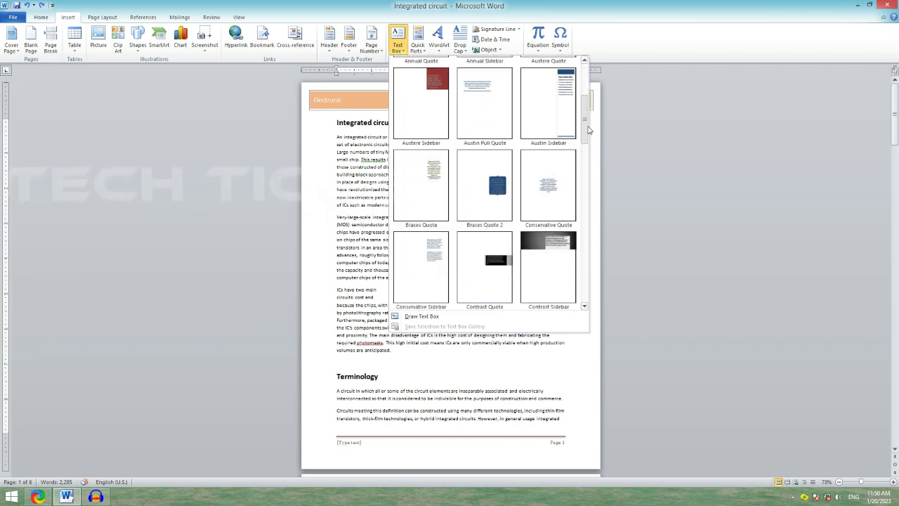
scroll(589, 130, up, 2)
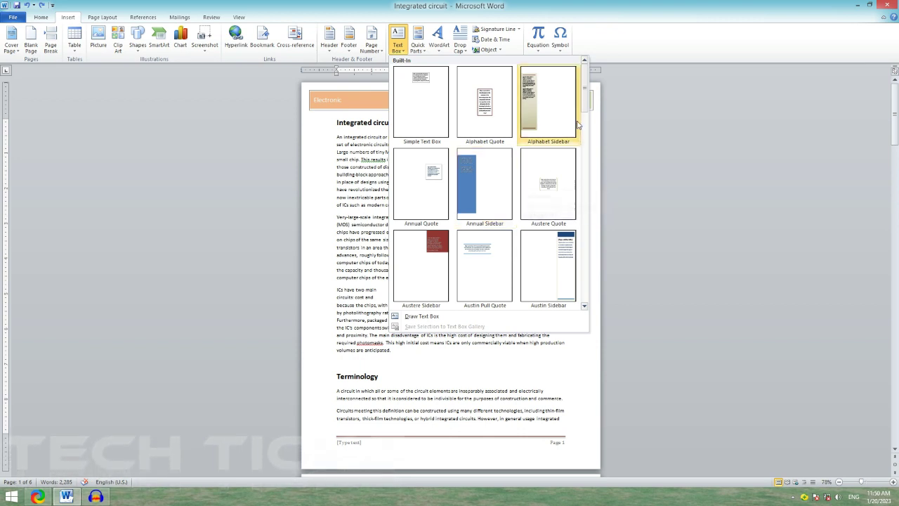
mouse_move(589, 97)
mouse_down()
mouse_move(575, 184)
mouse_move(584, 201)
mouse_move(585, 285)
mouse_up()
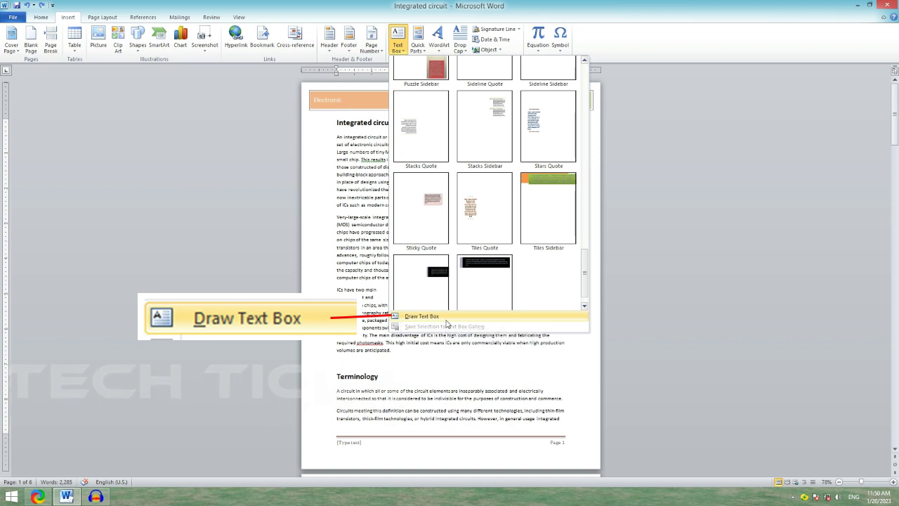
drag(583, 274, 591, 82)
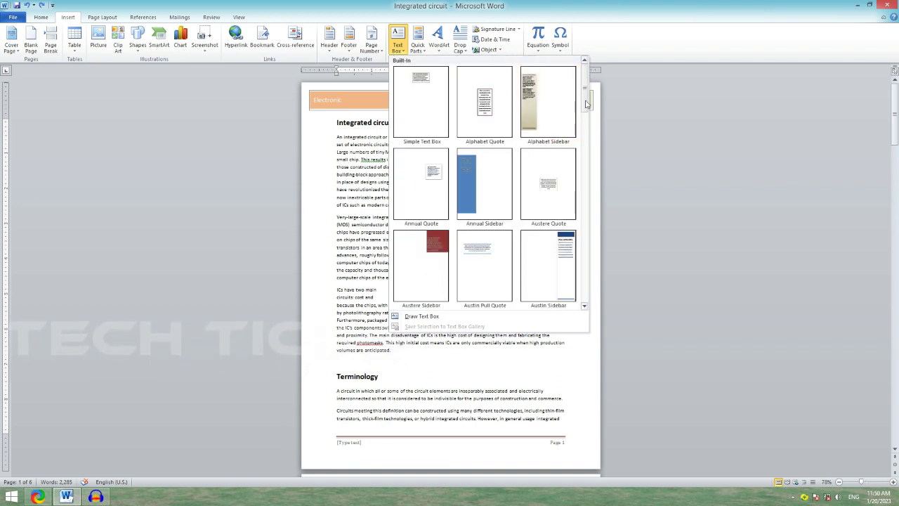
drag(587, 108, 576, 211)
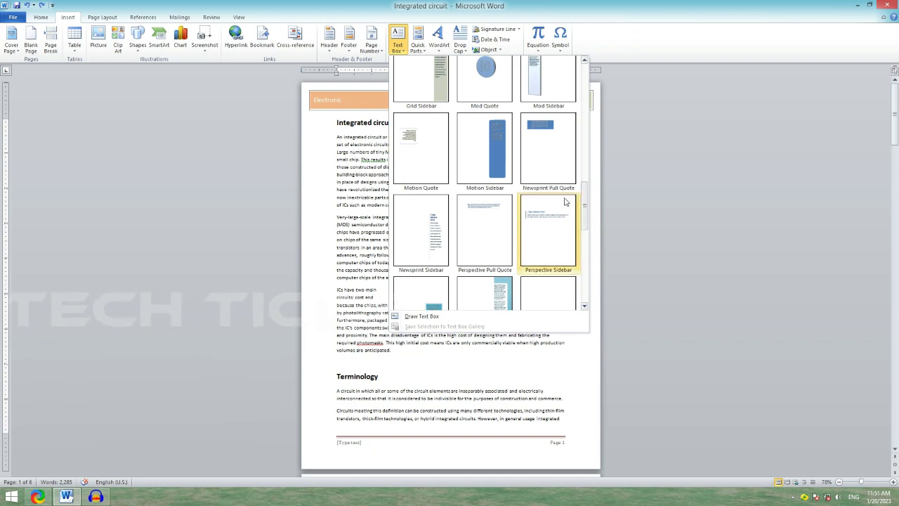
Insert a Motion Quote text box and round its corners fully into an oval
click(433, 160)
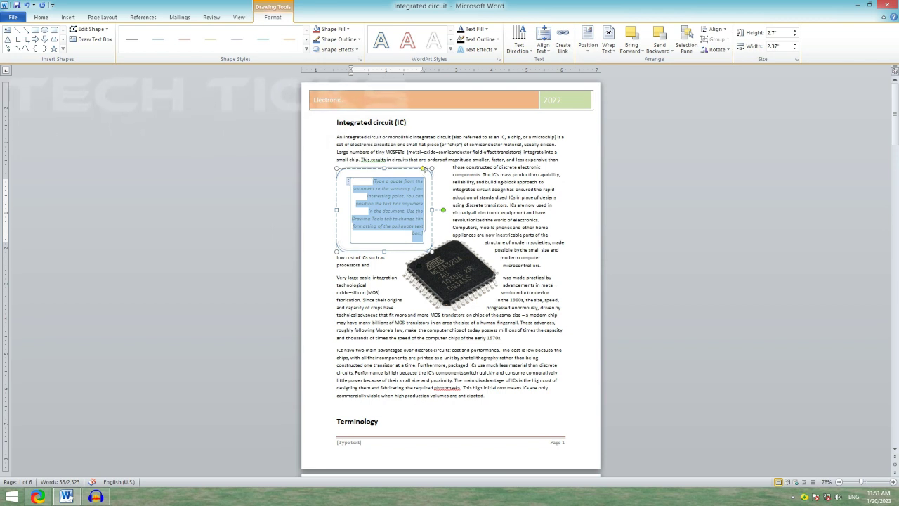
click(423, 169)
drag(424, 168, 390, 170)
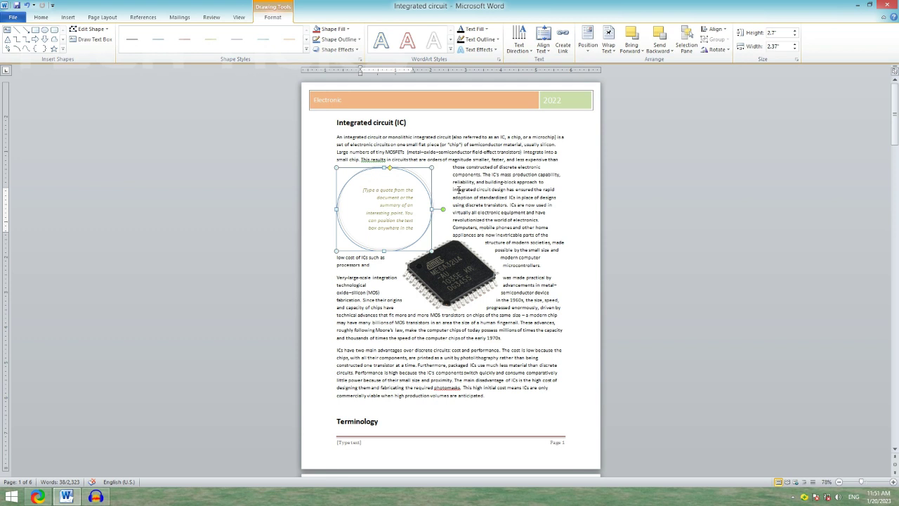
click(393, 160)
click(387, 169)
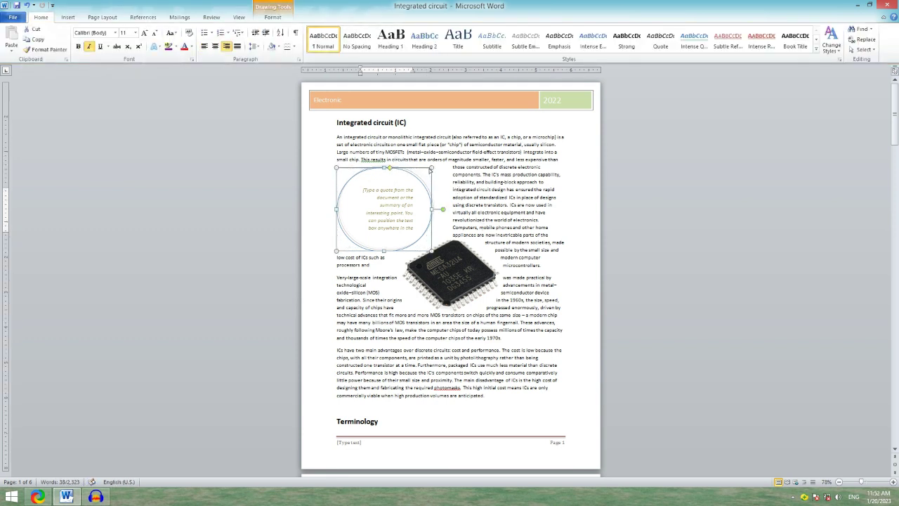
Undo the oval, give the box moderately rounded corners, and delete its placeholder text
key(ctrl+z)
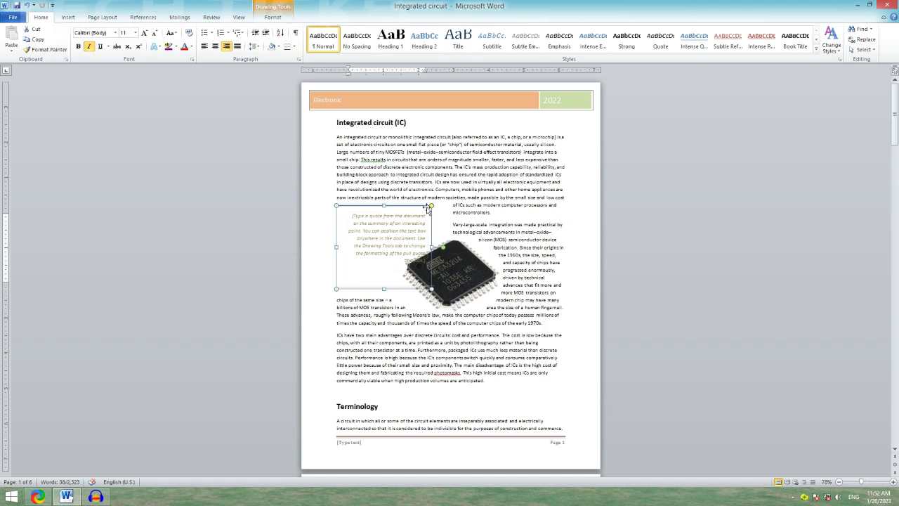
drag(431, 205, 411, 205)
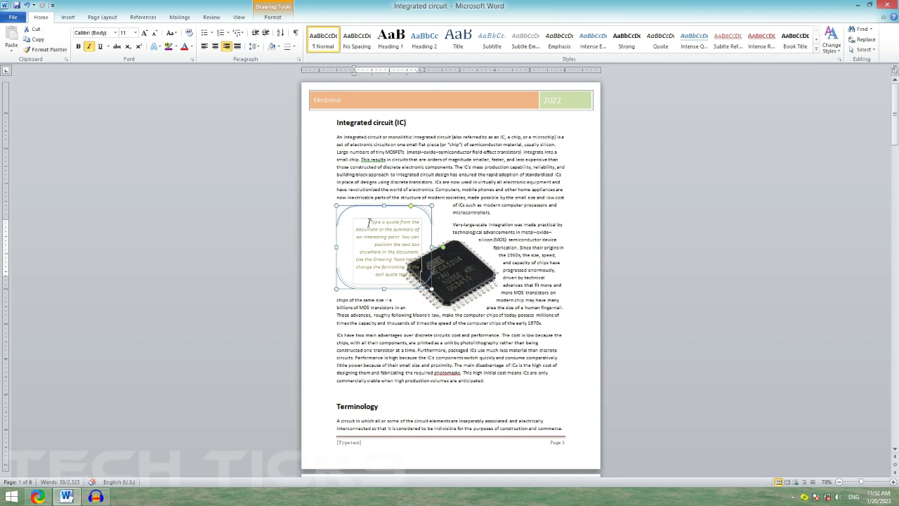
key(ctrl+a)
click(394, 210)
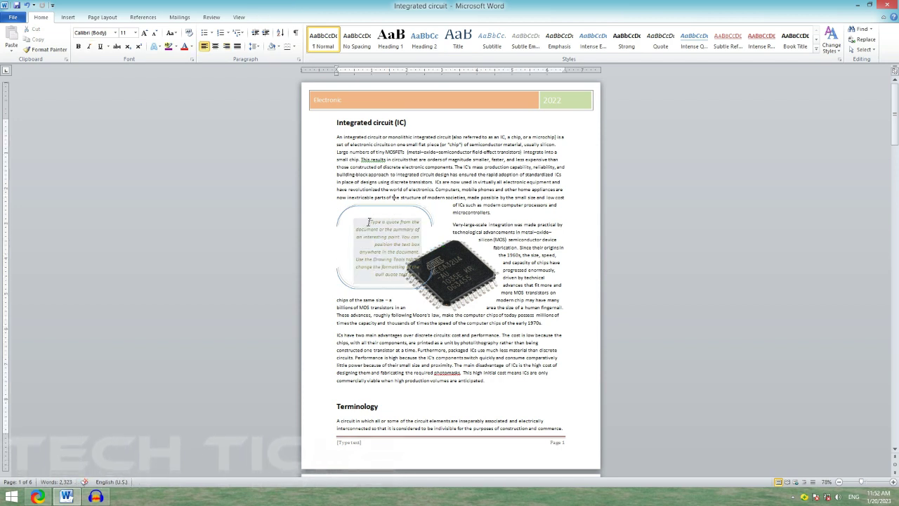
key(ctrl+a)
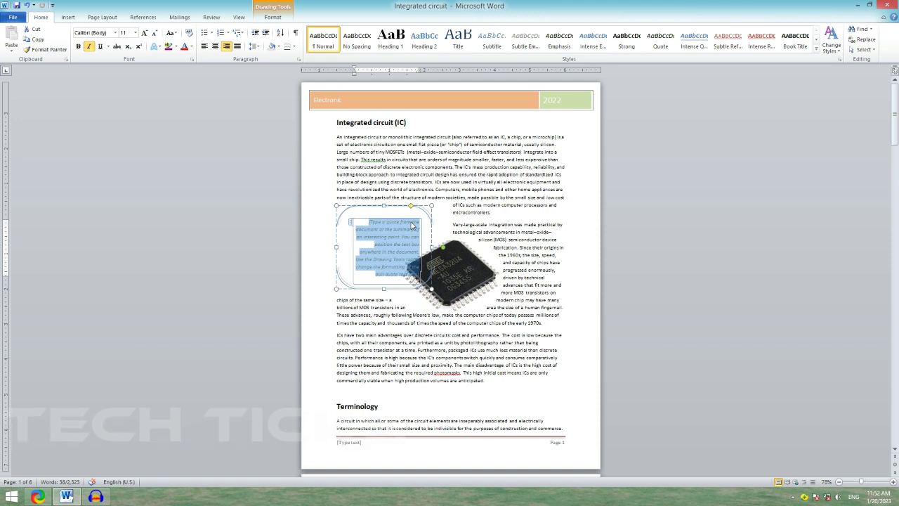
key(Delete)
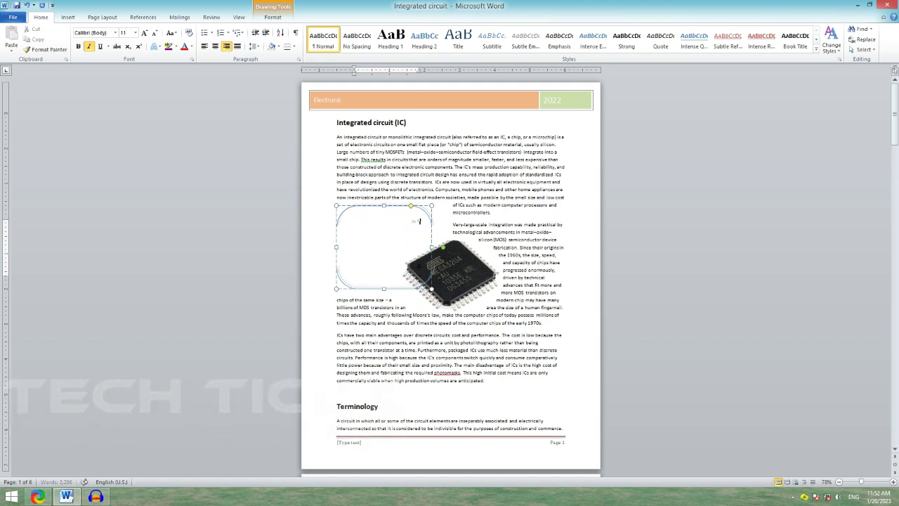
Type 'In This Part' in the box and move it to the page's top right
text(In This)
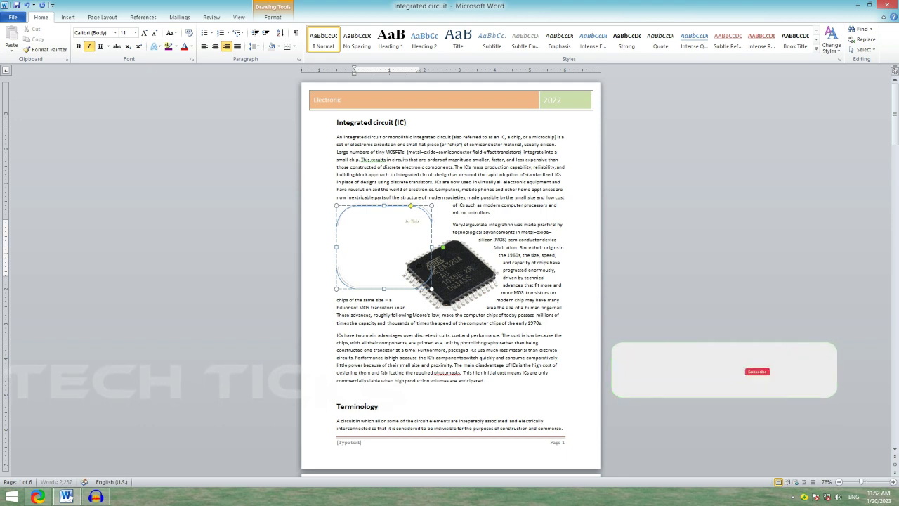
text( Pa)
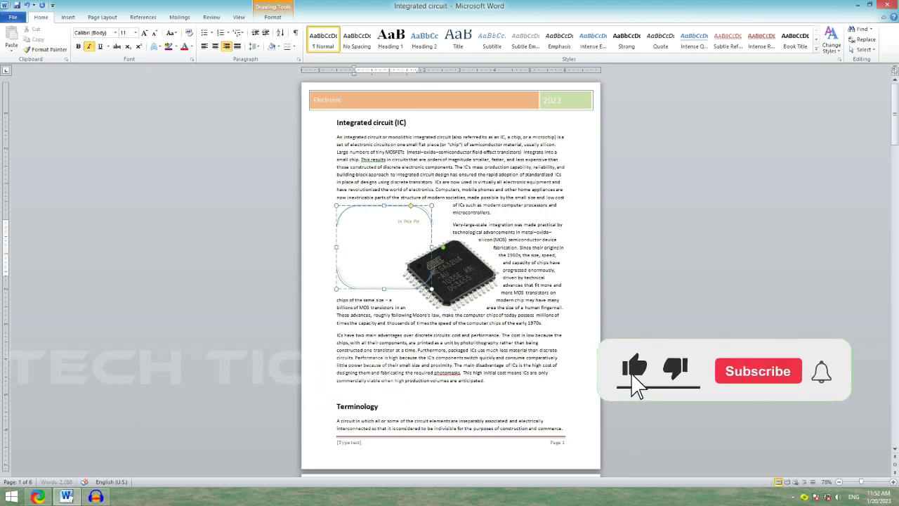
text(rt)
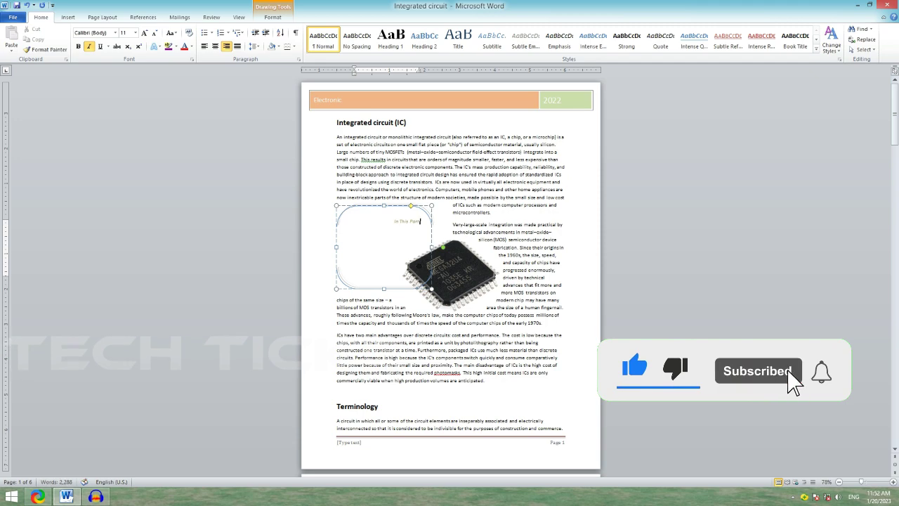
mouse_move(895, 120)
mouse_down()
mouse_move(896, 133)
mouse_move(895, 118)
mouse_up()
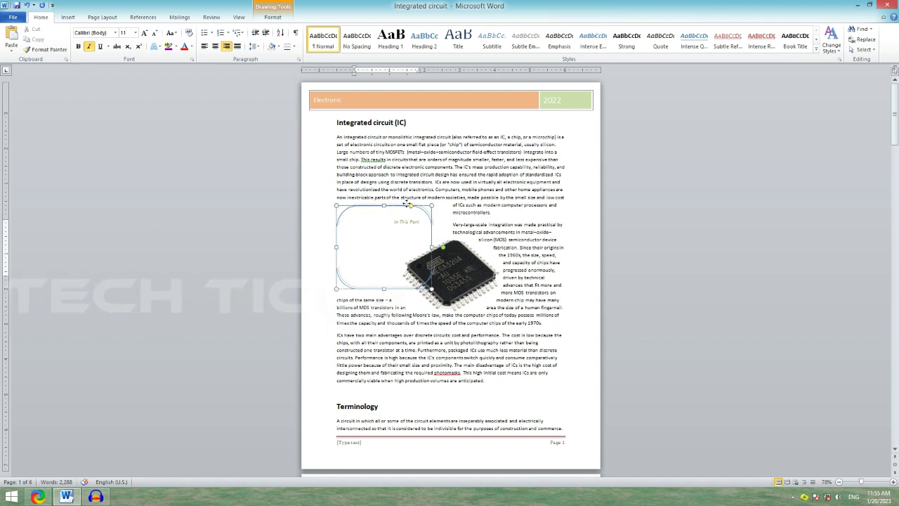
drag(407, 204, 542, 132)
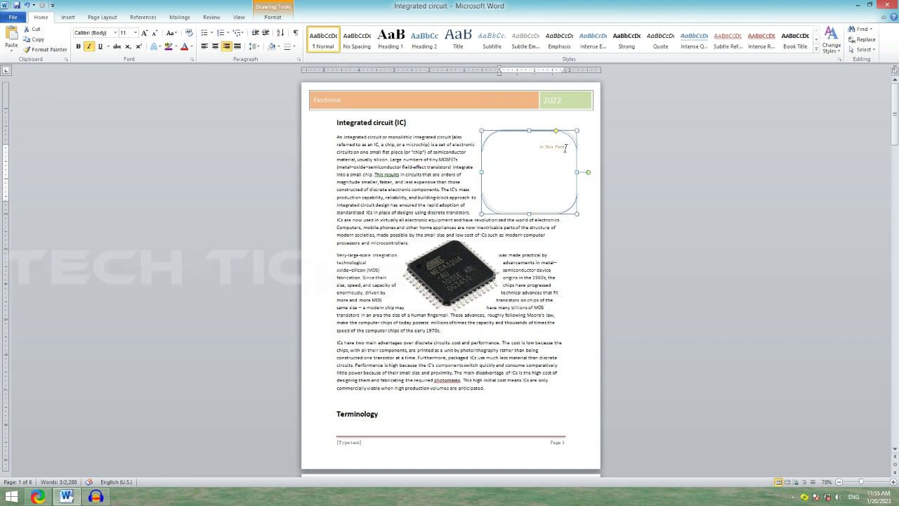
Start a bulleted list in the box and paste the Terminology heading as its first bullet
click(566, 147)
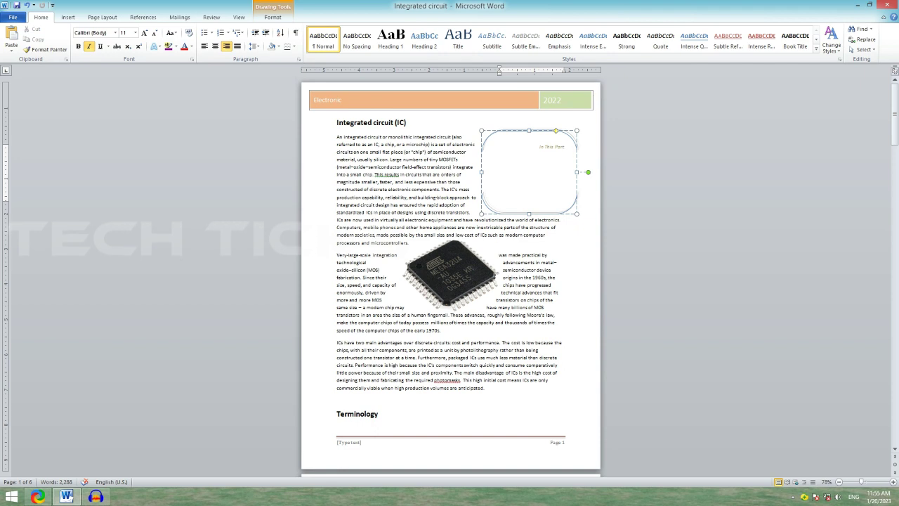
click(204, 32)
scroll(421, 386, down, 1)
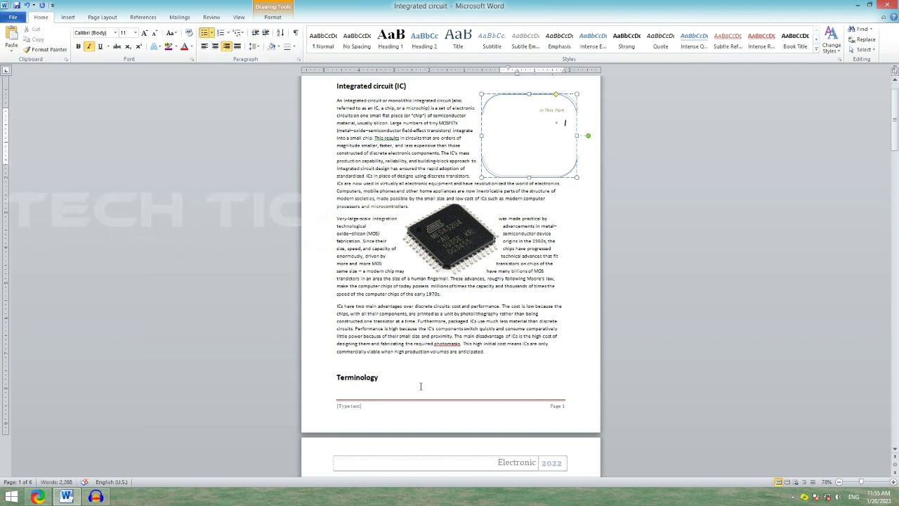
drag(397, 378, 336, 378)
right_click(351, 379)
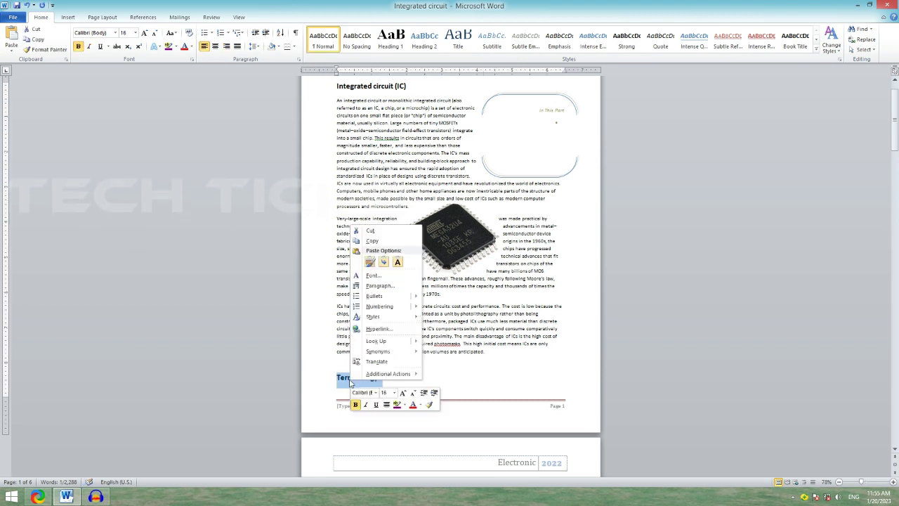
click(373, 242)
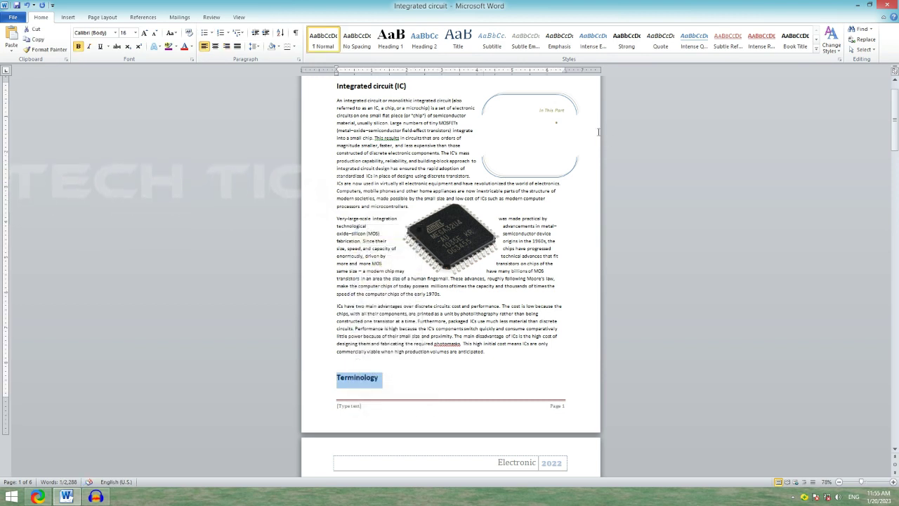
click(563, 123)
right_click(566, 121)
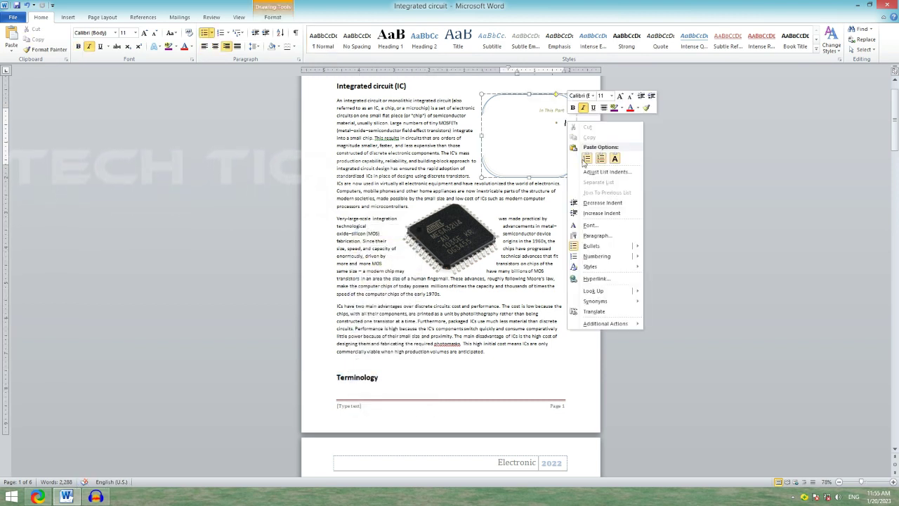
click(587, 158)
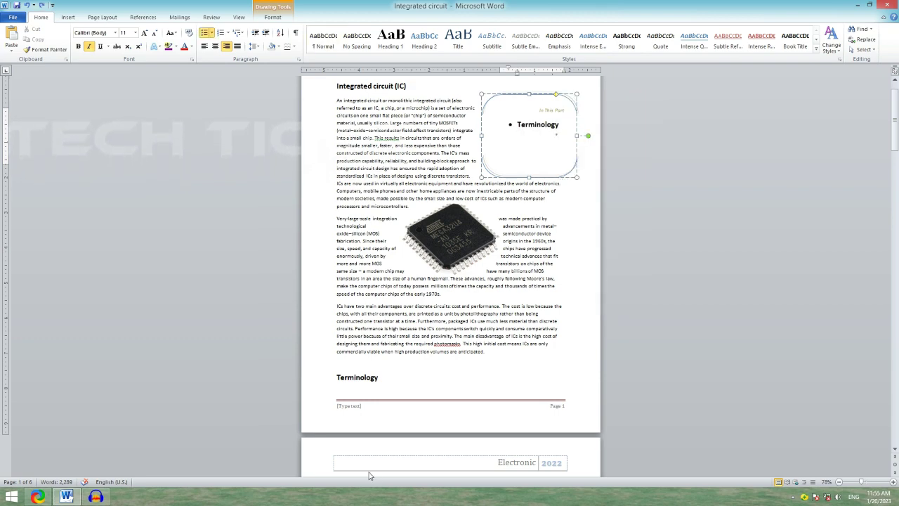
Copy the History heading and paste it as the next bullet
scroll(450, 317, down, 5)
double_click(348, 397)
right_click(345, 397)
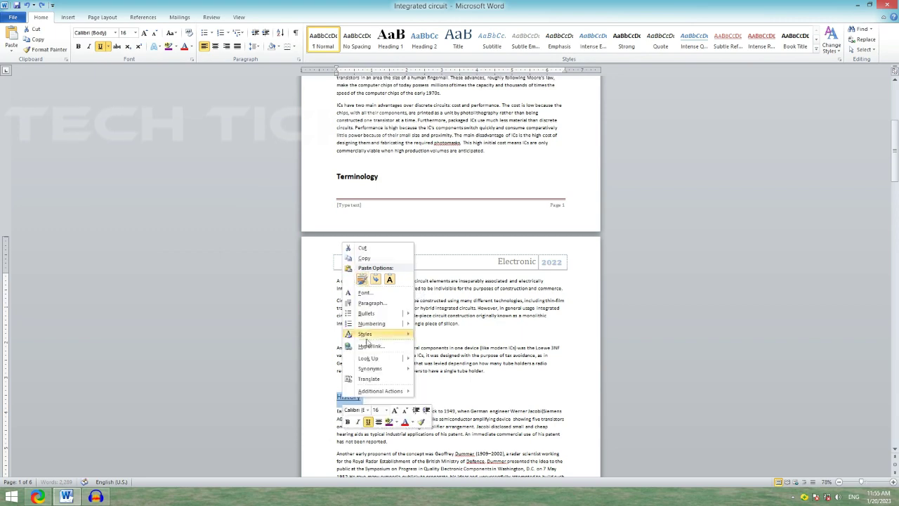
click(364, 258)
scroll(449, 281, up, 5)
click(560, 161)
key(Return)
key(ctrl+v)
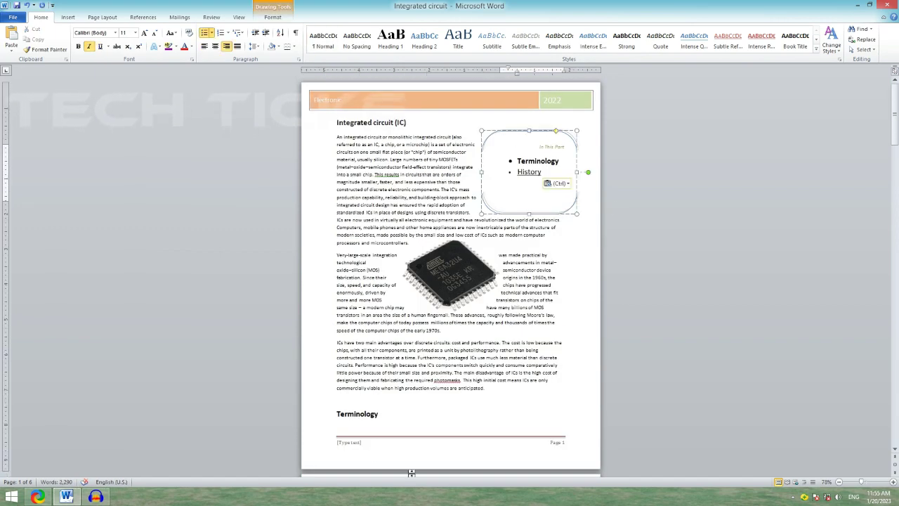
Copy the First integrated circuits heading and paste it as another bullet
scroll(412, 456, down, 5)
scroll(414, 393, down, 5)
drag(413, 349, 337, 348)
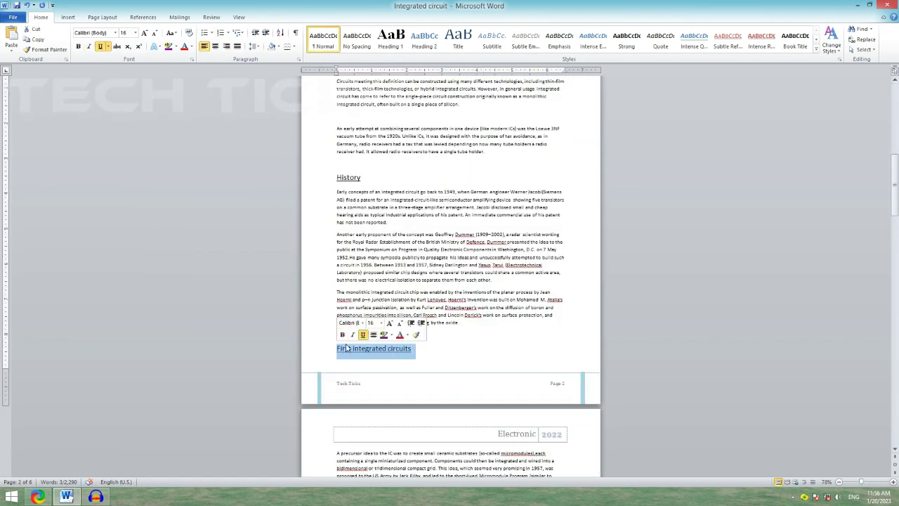
right_click(346, 348)
click(369, 214)
scroll(450, 282, up, 10)
click(574, 164)
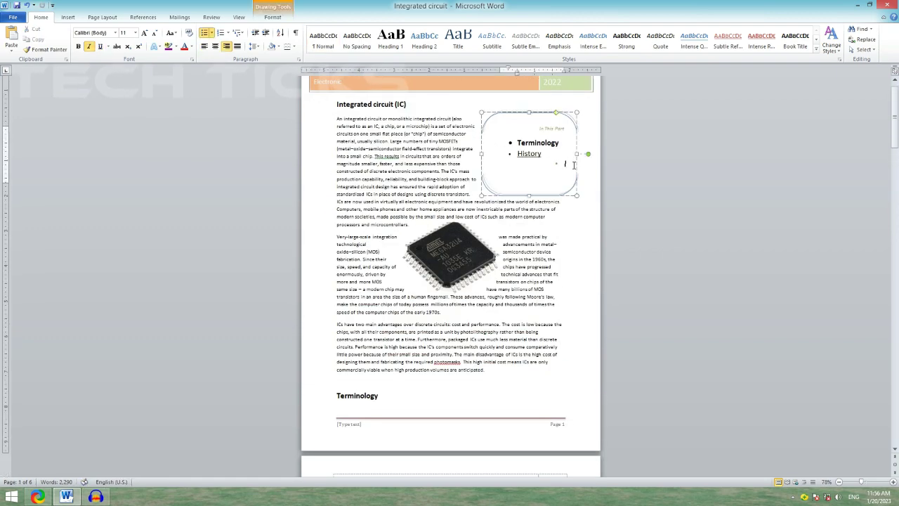
right_click(574, 164)
click(586, 199)
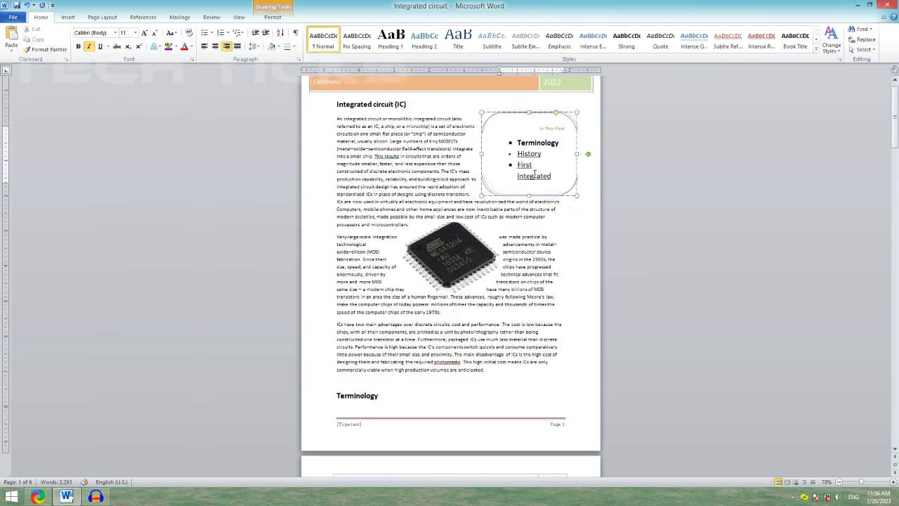
Set the bullet text to 12 pt and make the contents box taller
drag(552, 176, 517, 141)
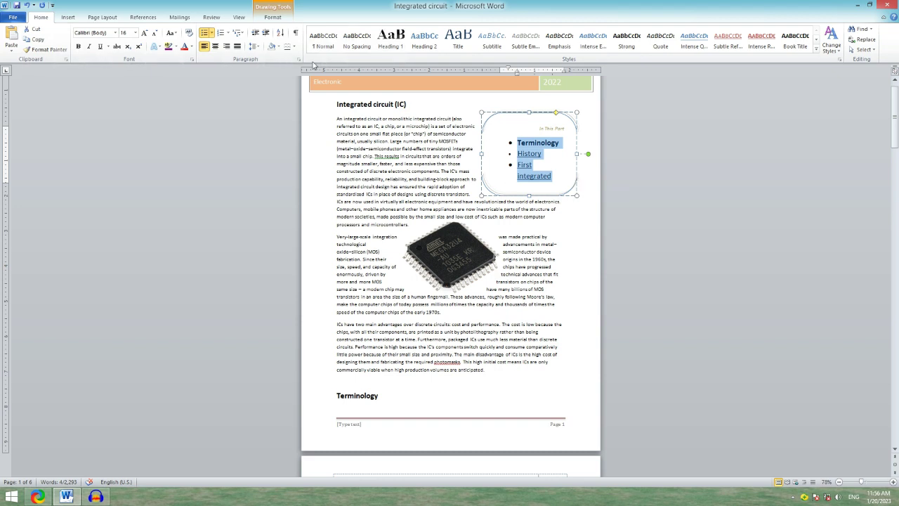
click(136, 33)
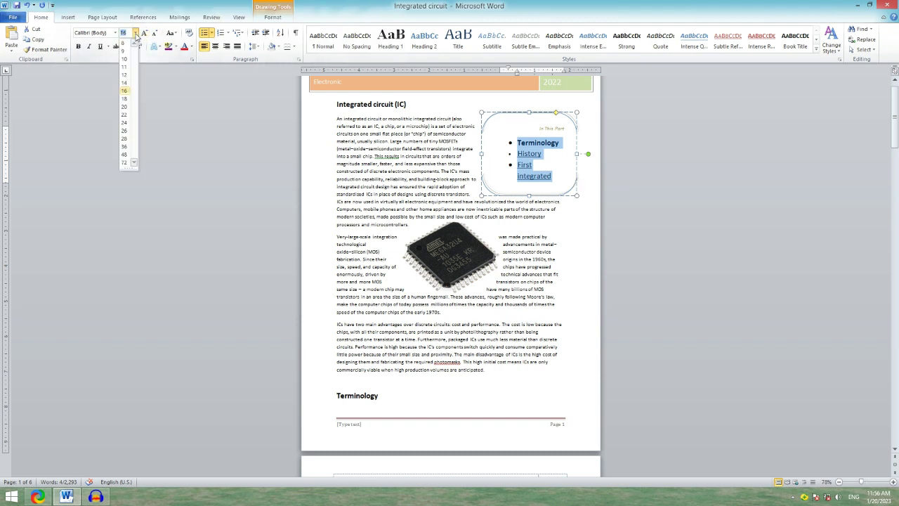
click(126, 75)
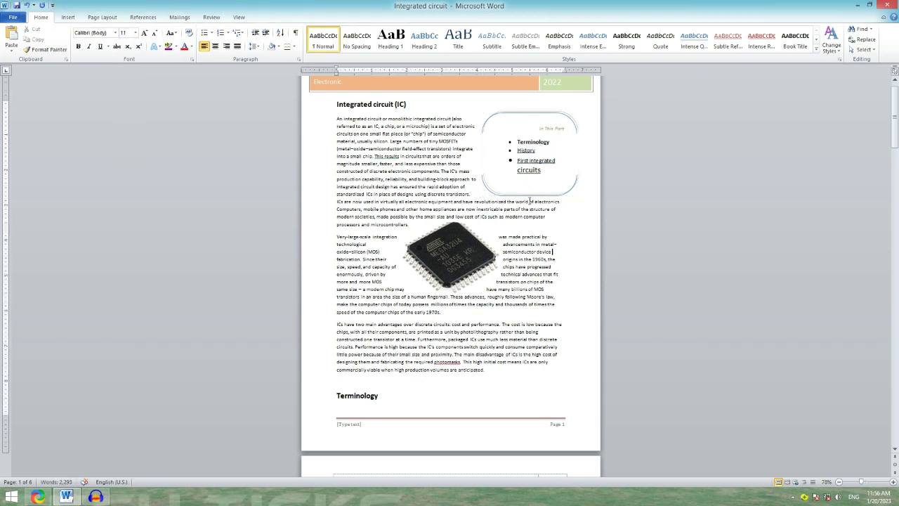
click(533, 196)
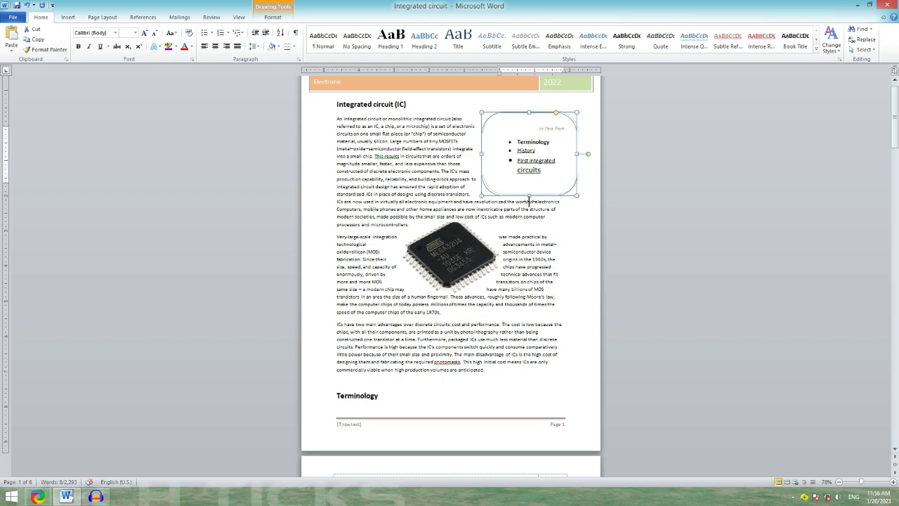
drag(533, 196, 533, 220)
Add the TTL integrated circuits heading as a new bullet and enlarge the box
scroll(522, 274, down, 20)
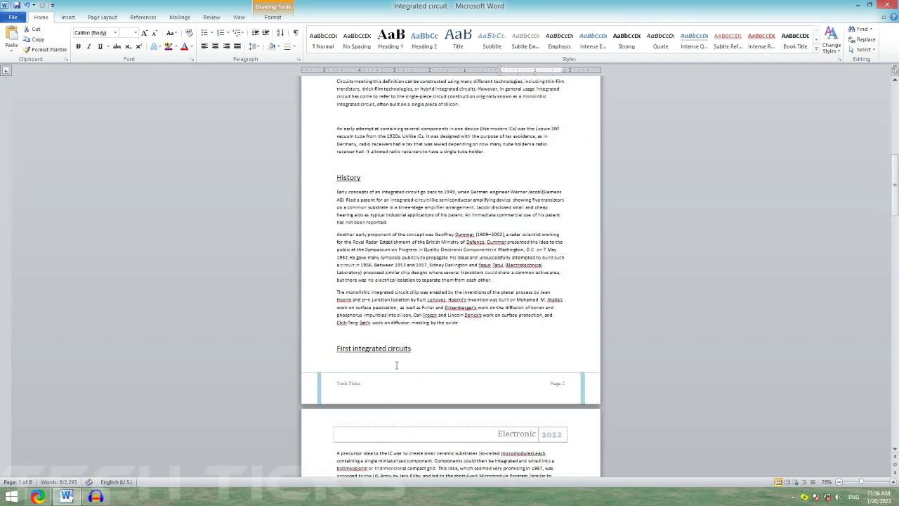
triple_click(350, 377)
right_click(350, 377)
key(Escape)
scroll(552, 154, up, 15)
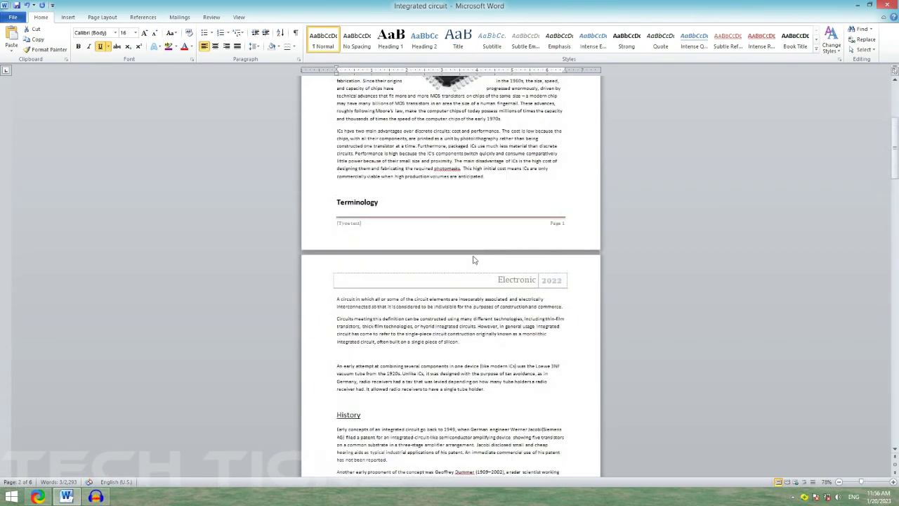
click(551, 154)
key(Return)
key(ctrl+v)
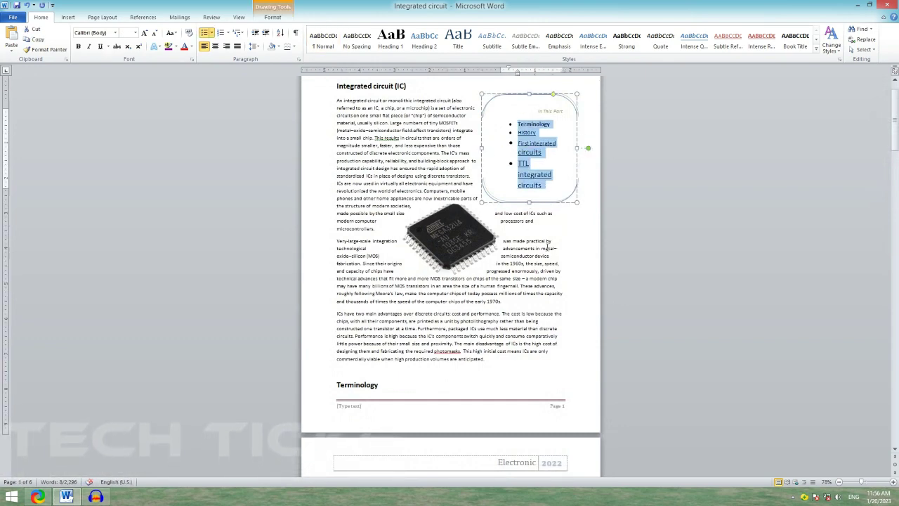
drag(530, 203, 529, 247)
Add the MOS integrated circuits heading as a bullet and remove the empty trailing bullet
scroll(456, 421, down, 3)
scroll(455, 422, down, 2)
scroll(455, 422, down, 15)
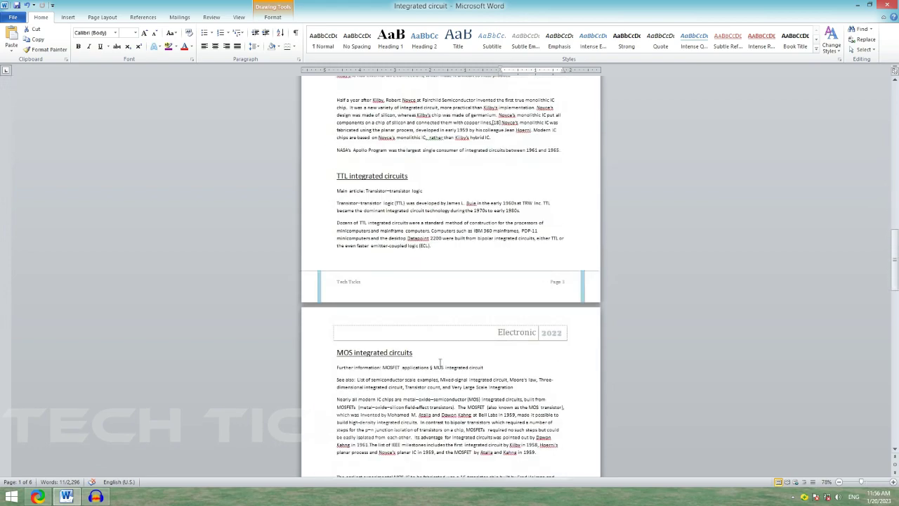
triple_click(366, 352)
right_click(366, 351)
click(385, 211)
scroll(385, 211, up, 10)
scroll(385, 211, up, 10)
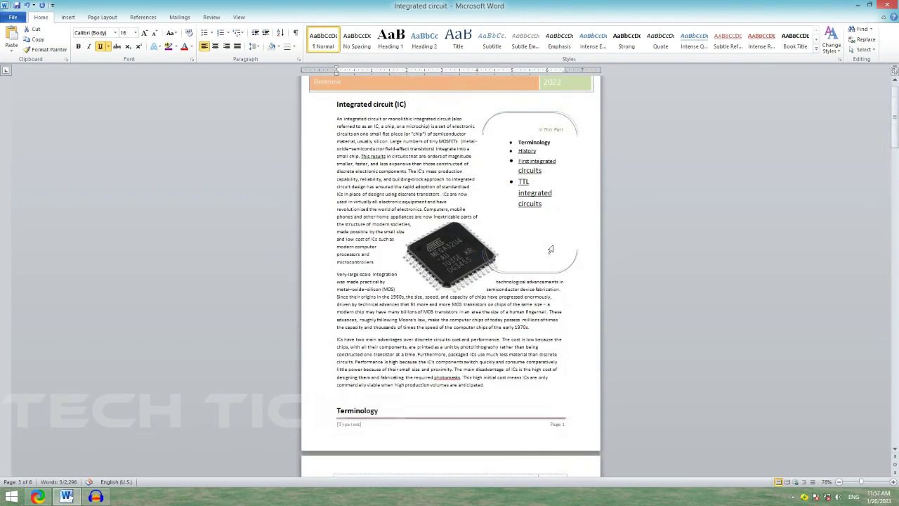
click(542, 203)
key(Return)
key(ctrl+v)
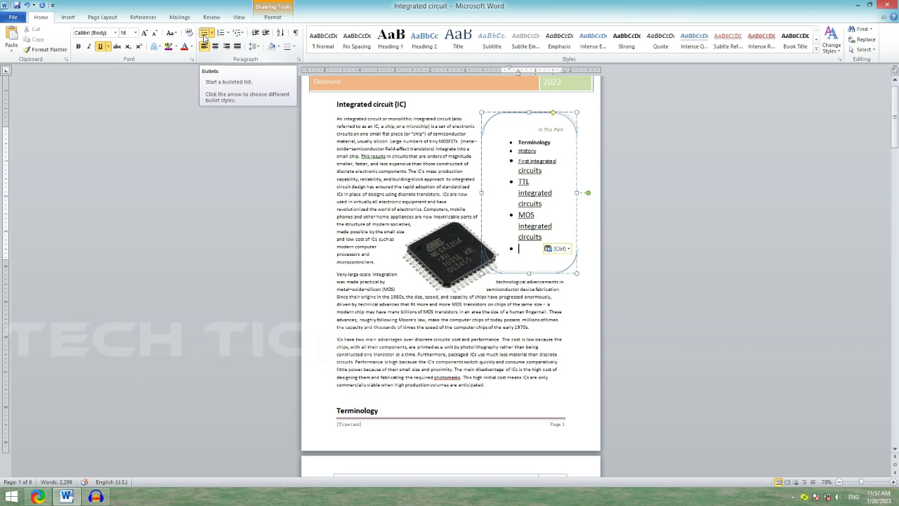
click(204, 33)
drag(541, 210, 553, 142)
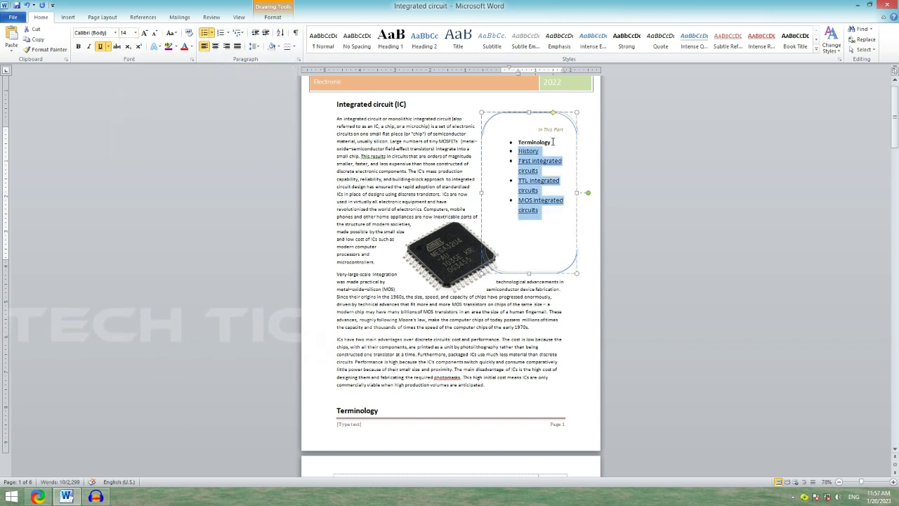
click(553, 142)
Set the list items to 14 pt and the In This Part heading to 16 pt
mouse_move(545, 210)
mouse_down()
mouse_move(518, 180)
mouse_move(515, 140)
mouse_up()
click(136, 33)
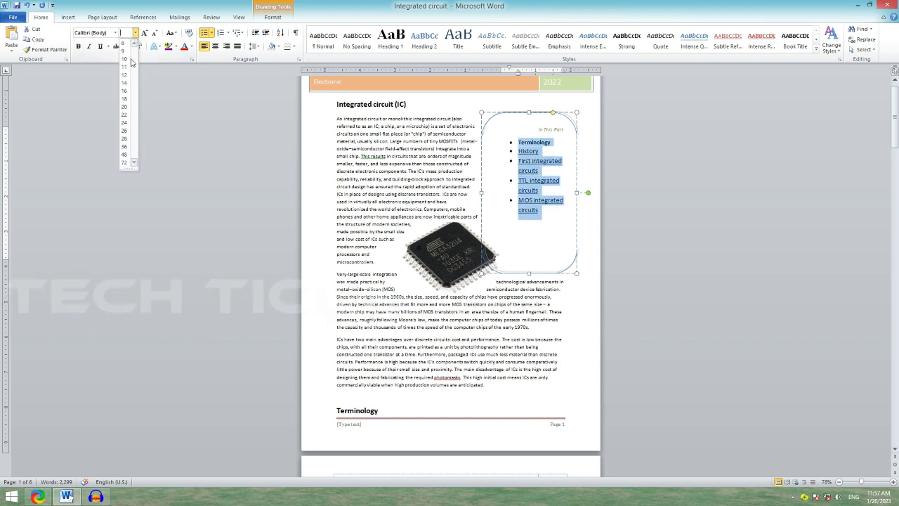
click(125, 83)
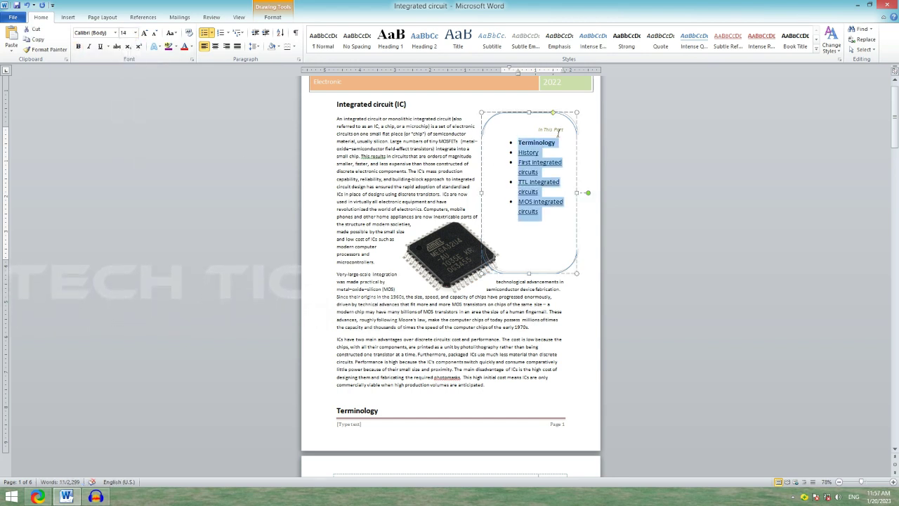
drag(565, 129, 538, 130)
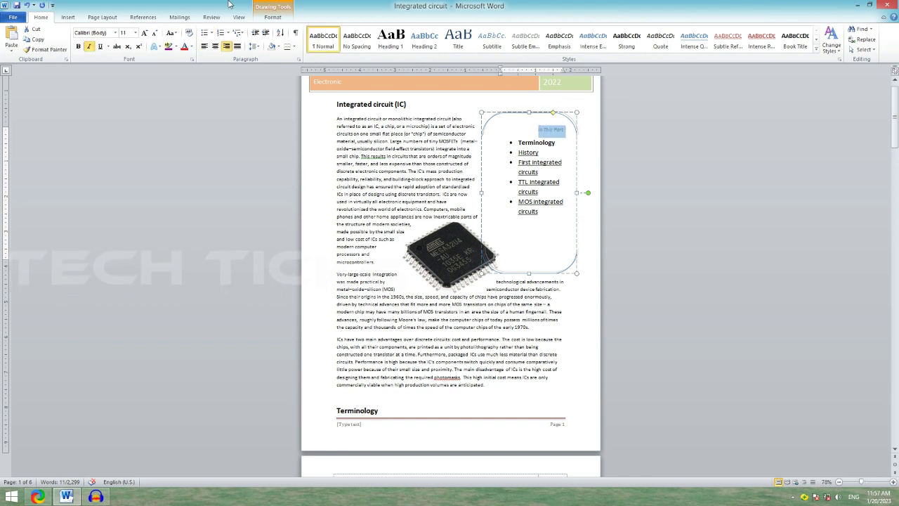
click(144, 33)
click(136, 33)
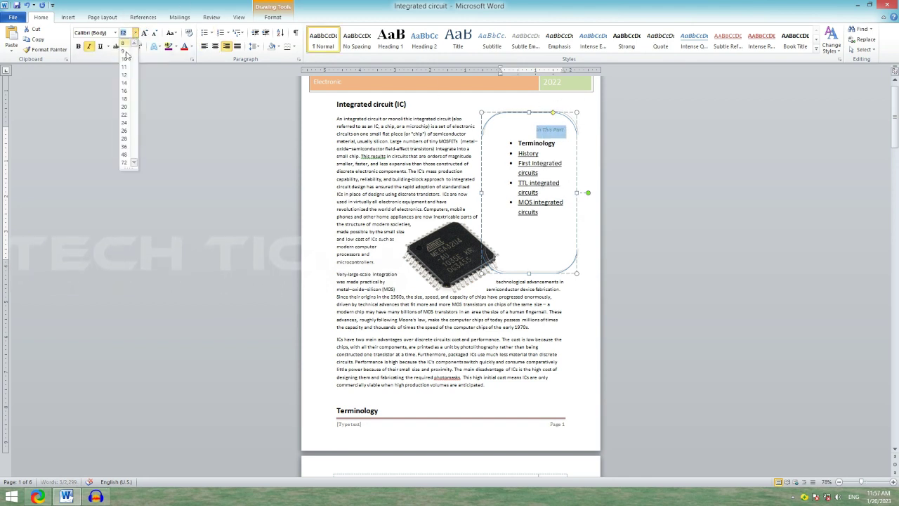
click(125, 92)
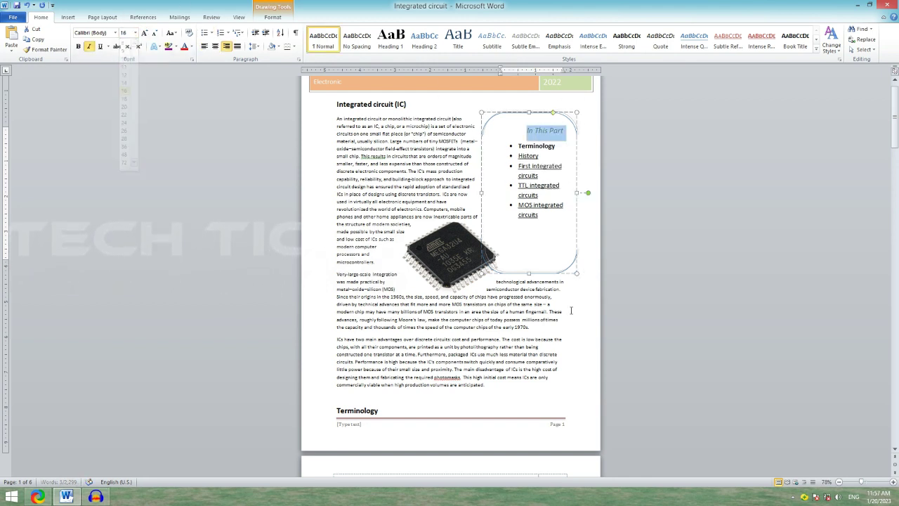
Shorten the contents box from the bottom and narrow it from the left
drag(530, 273, 531, 230)
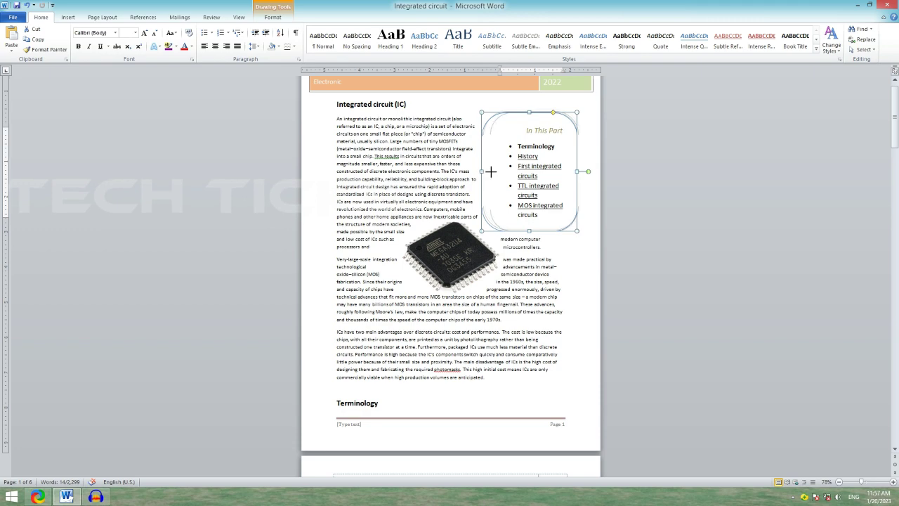
drag(490, 171, 483, 173)
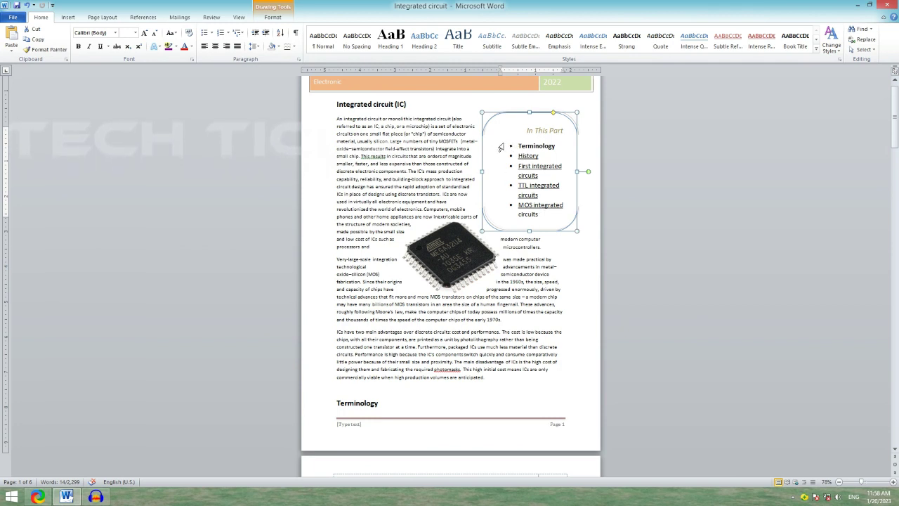
drag(509, 146, 563, 214)
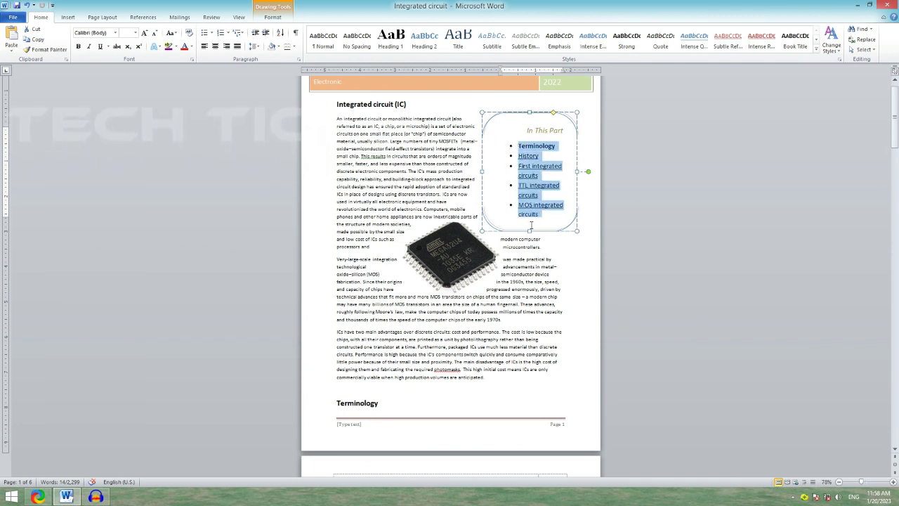
Try underline on the list text, then remove it, and unbold the Terminology bullet
click(102, 51)
click(101, 48)
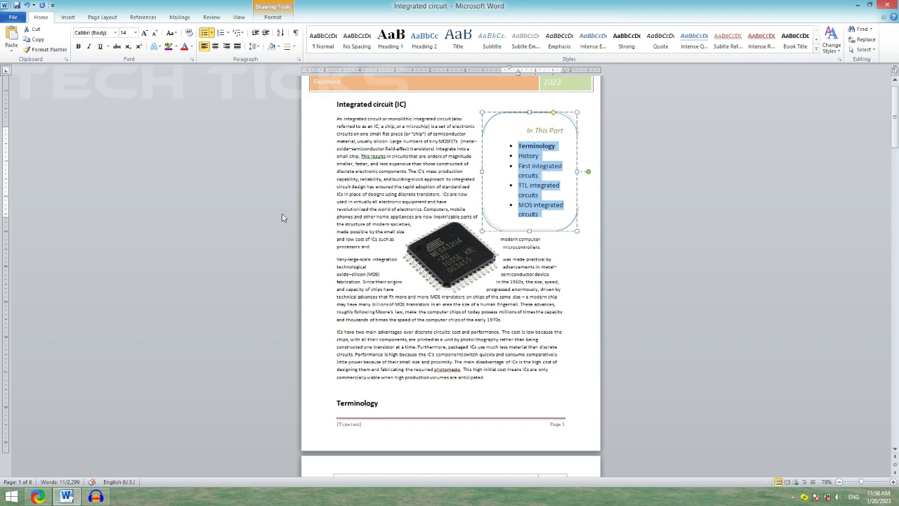
click(558, 179)
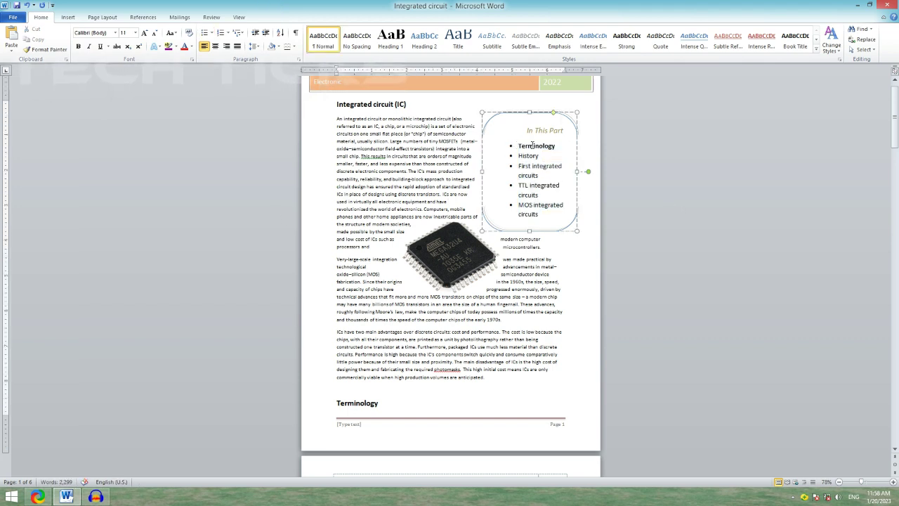
drag(518, 146, 562, 147)
click(84, 47)
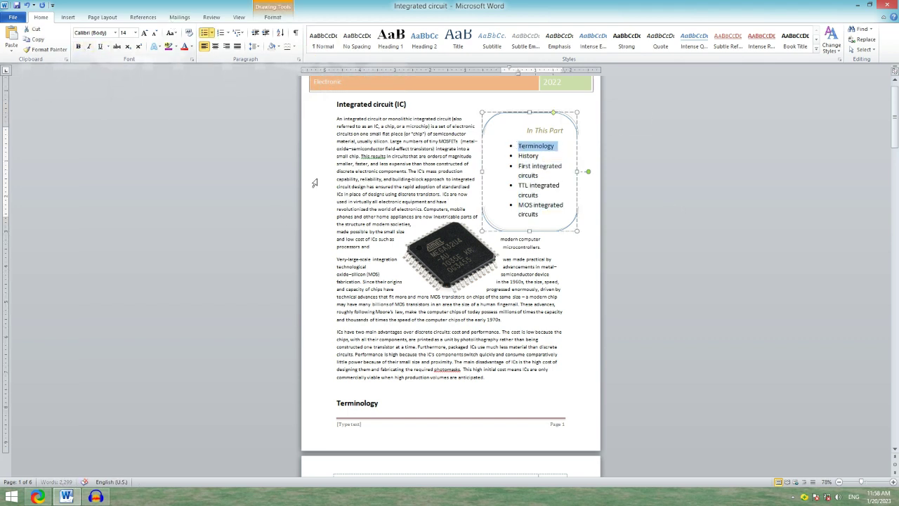
key(Down)
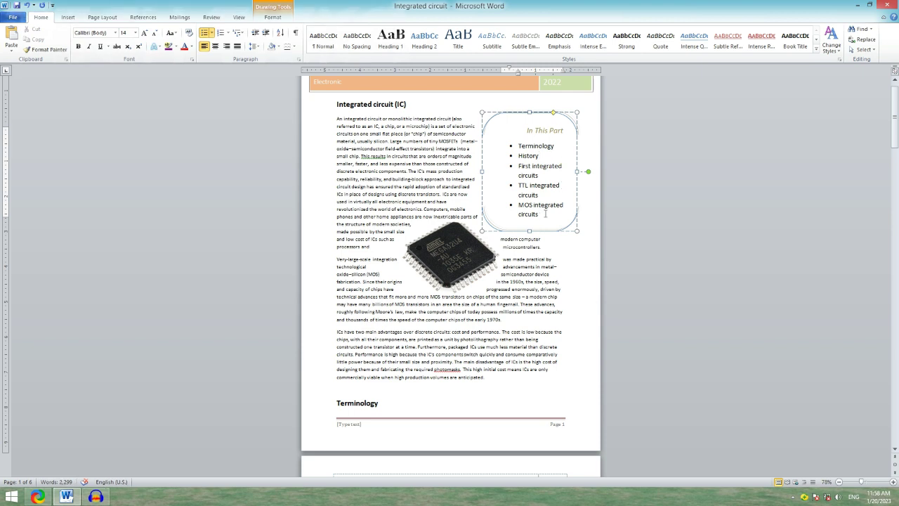
Colour the bullet items red and the In This Part heading blue
drag(546, 213, 514, 145)
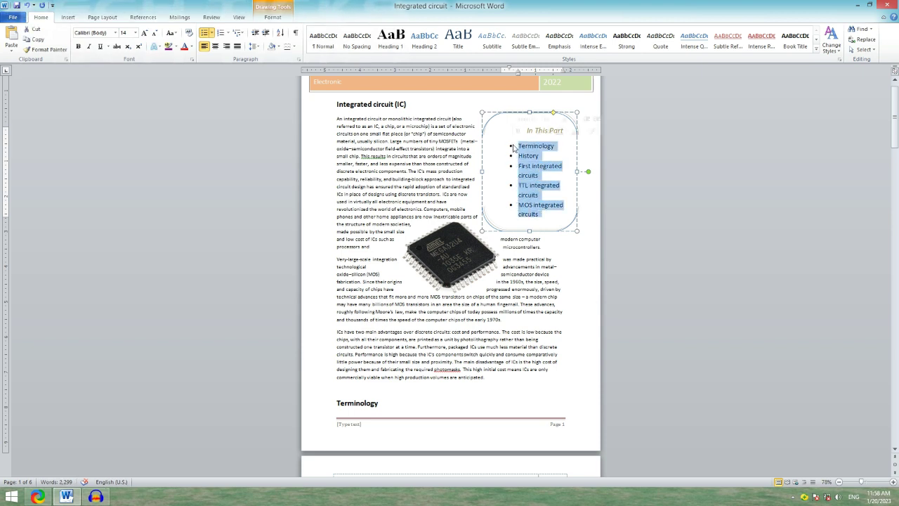
click(191, 47)
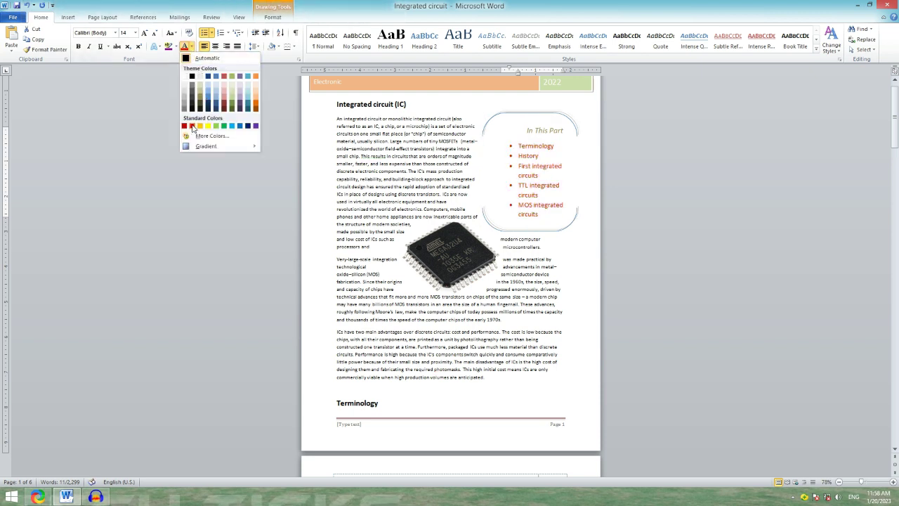
click(193, 127)
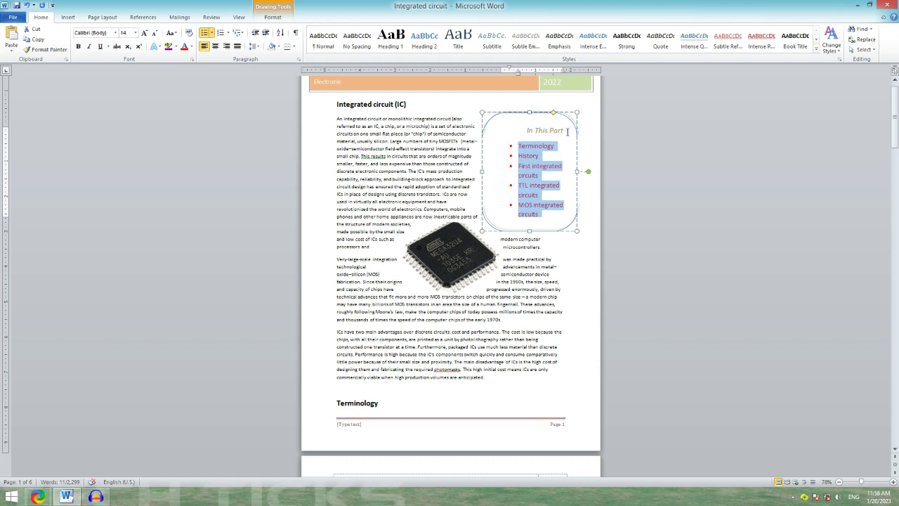
drag(525, 131, 566, 131)
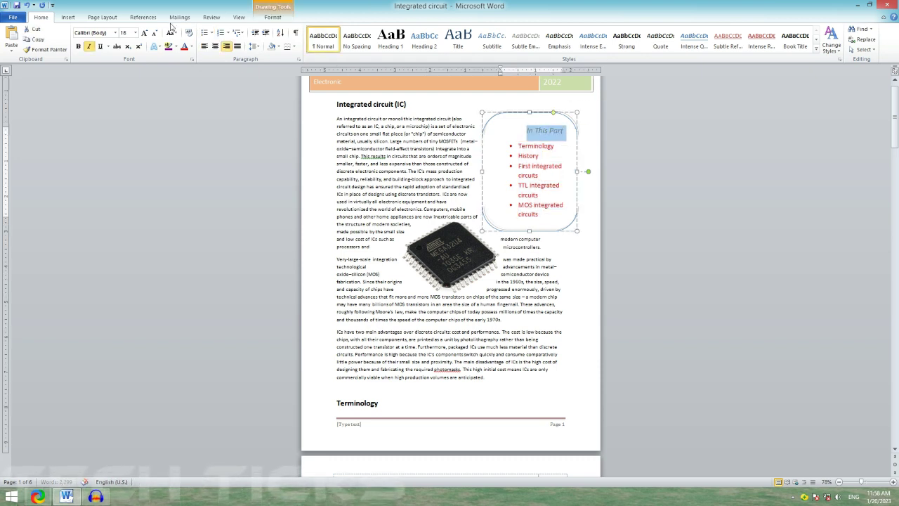
click(190, 47)
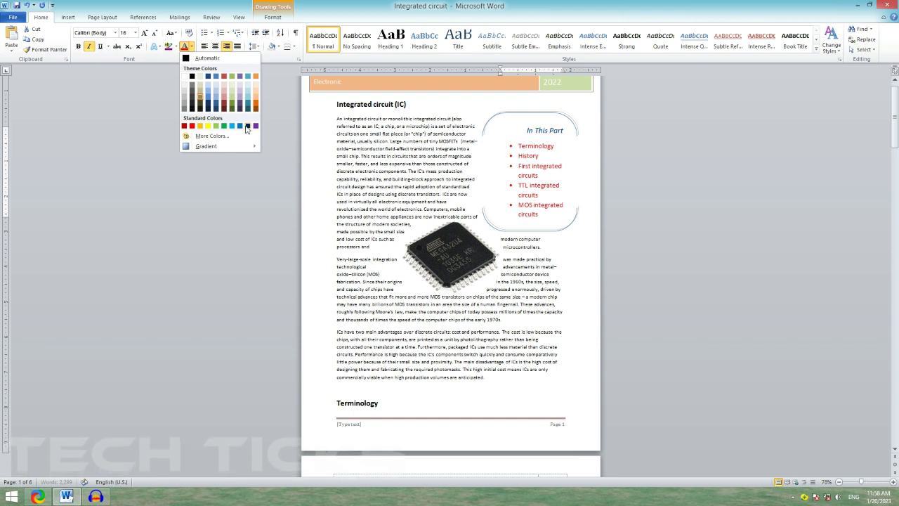
click(240, 127)
click(596, 176)
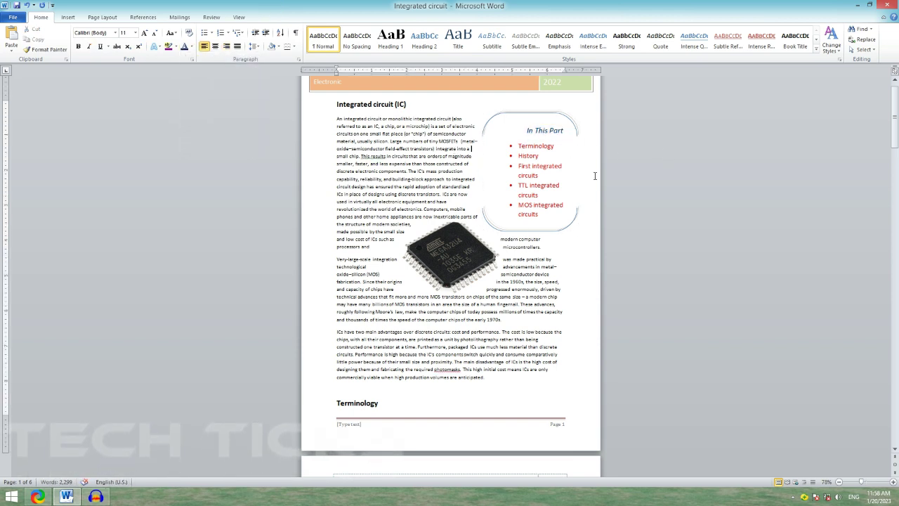
click(577, 133)
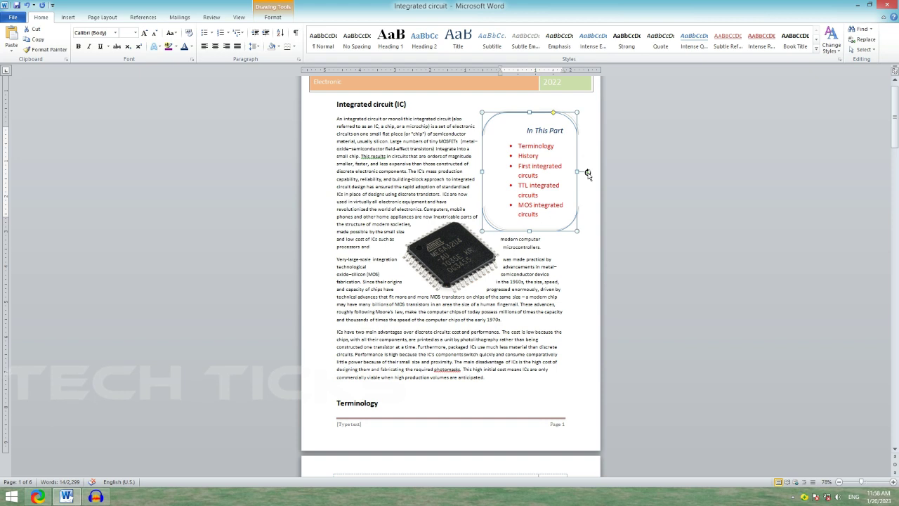
drag(589, 174, 578, 144)
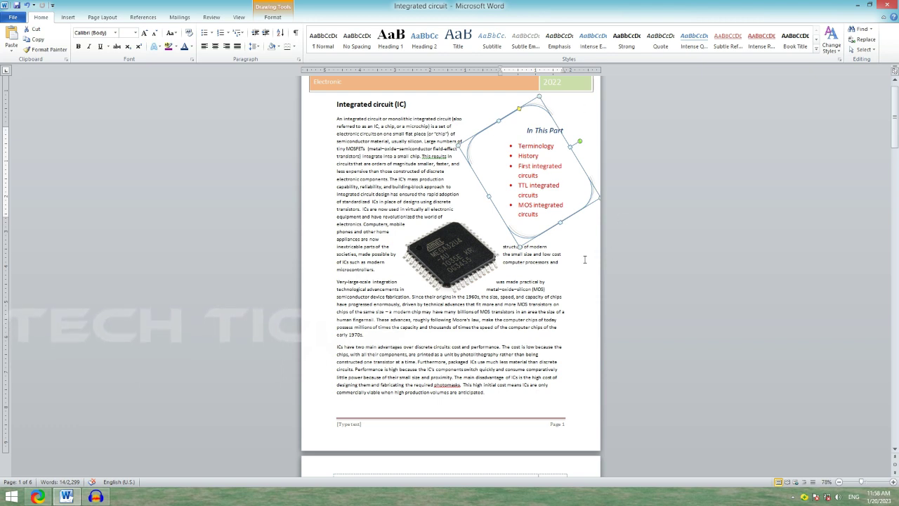
drag(580, 143, 583, 172)
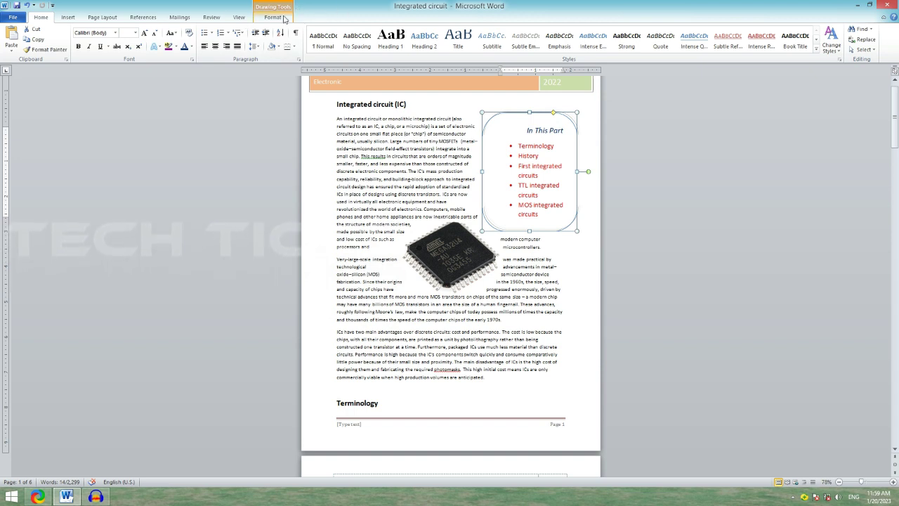
Apply the orange Intense Line - Accent 6 shape style to the In This Part box
click(284, 18)
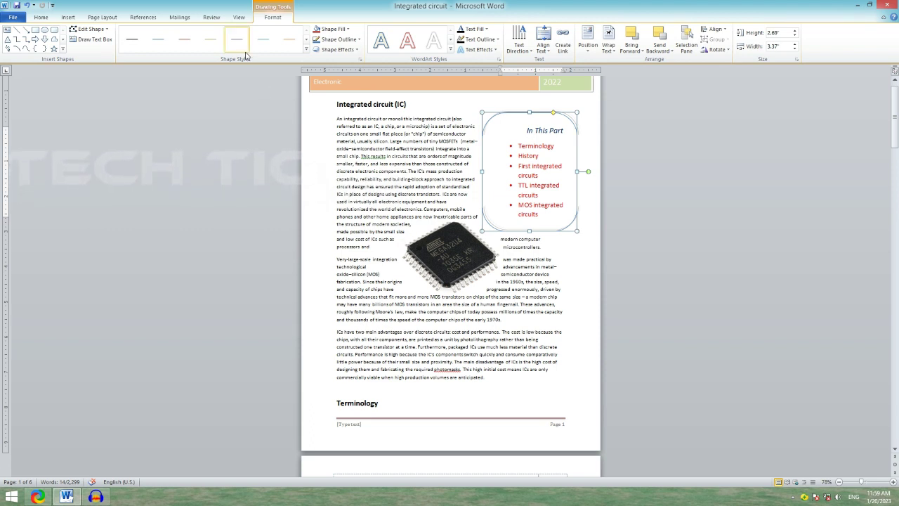
click(306, 49)
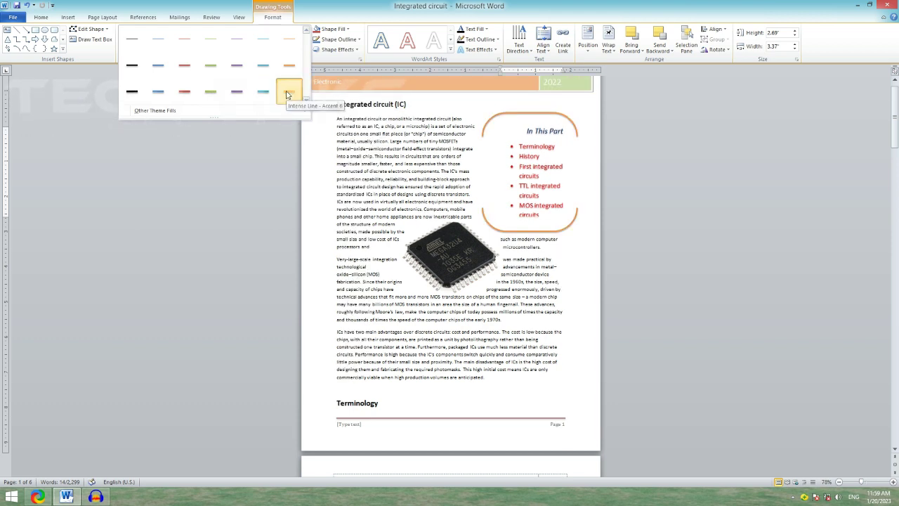
click(288, 94)
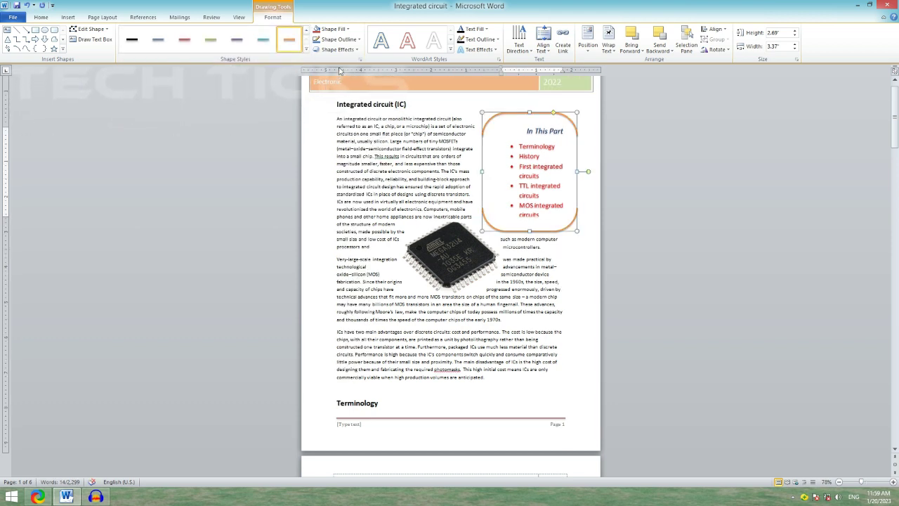
click(348, 30)
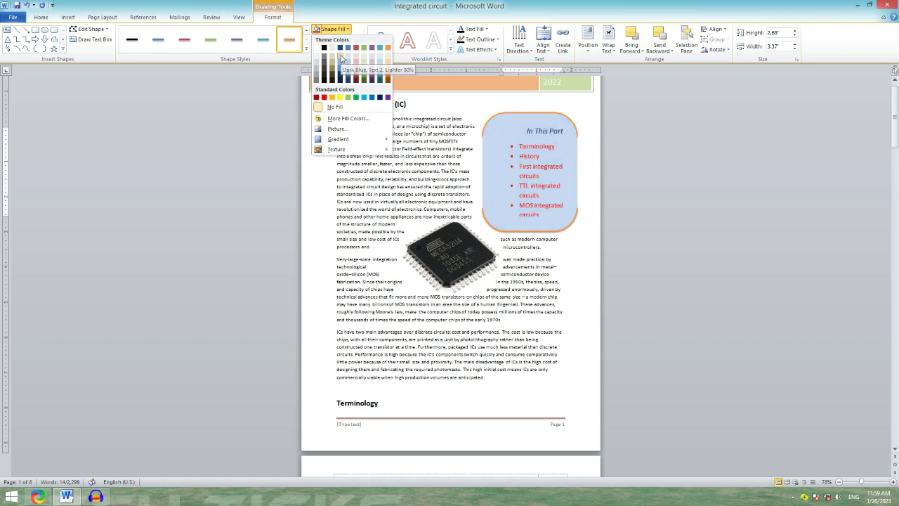
Give the box a light blue fill, a blue outline and an outer shadow
click(341, 58)
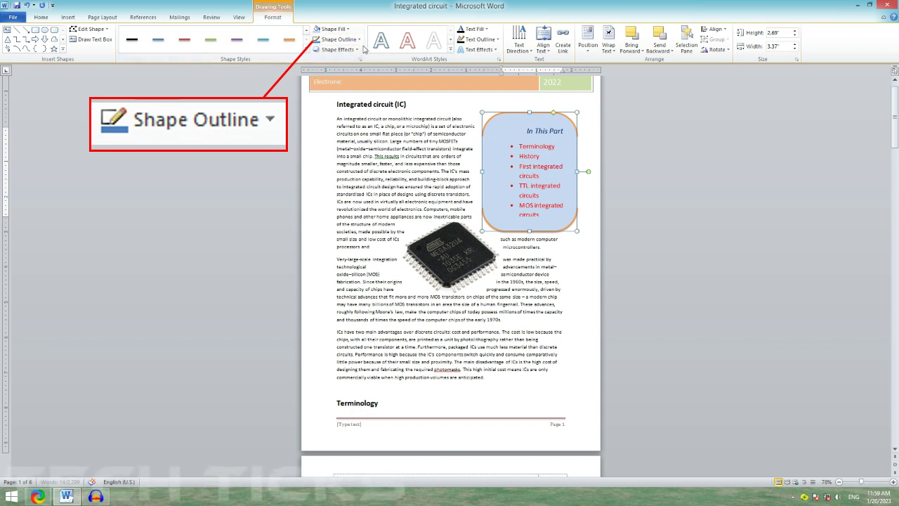
click(339, 40)
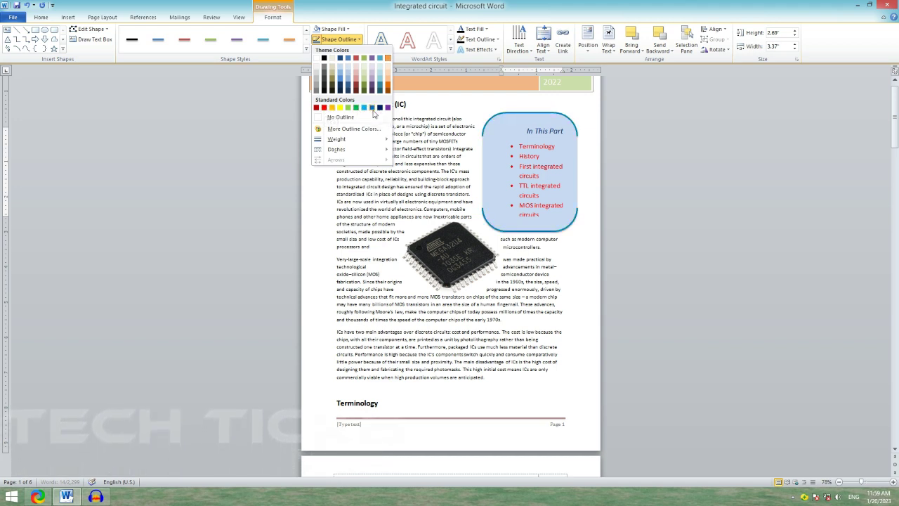
click(372, 107)
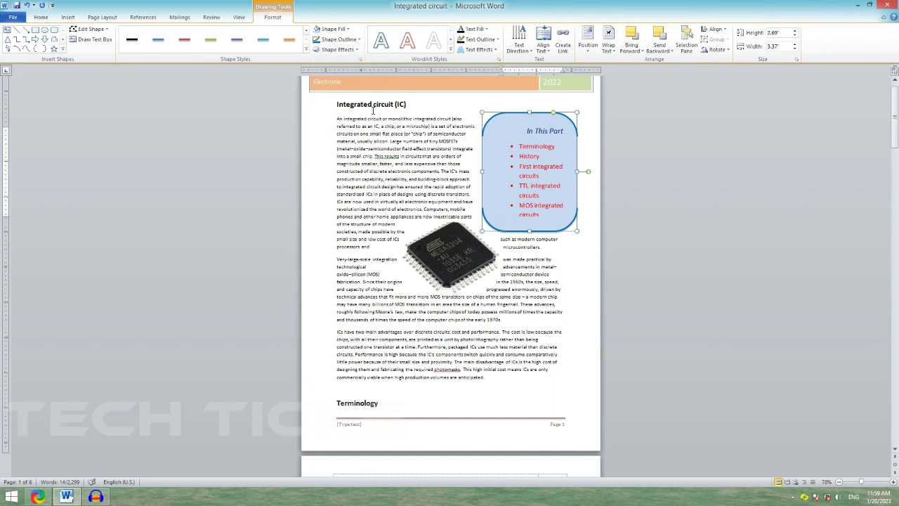
click(357, 53)
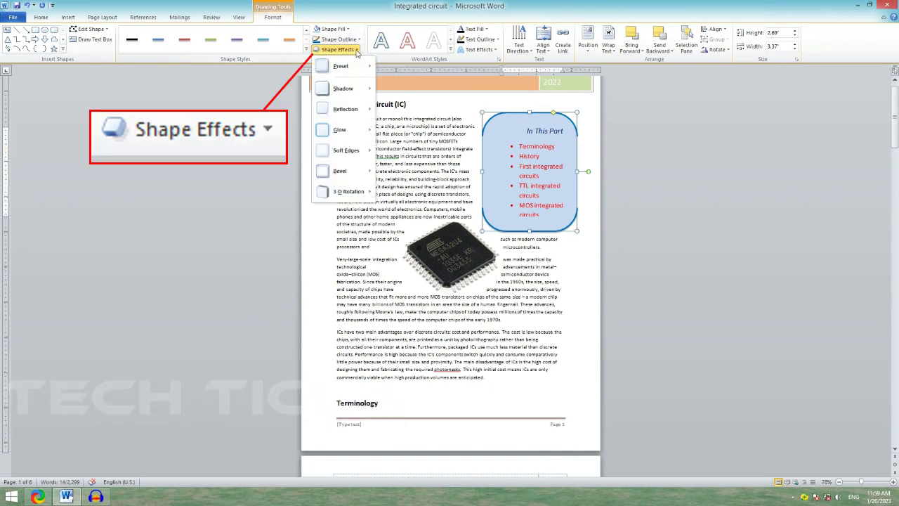
mouse_move(345, 93)
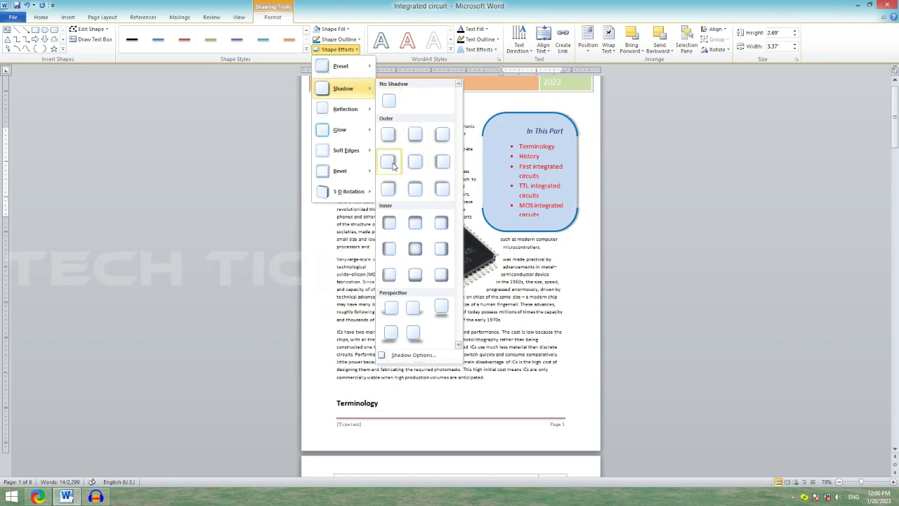
click(390, 163)
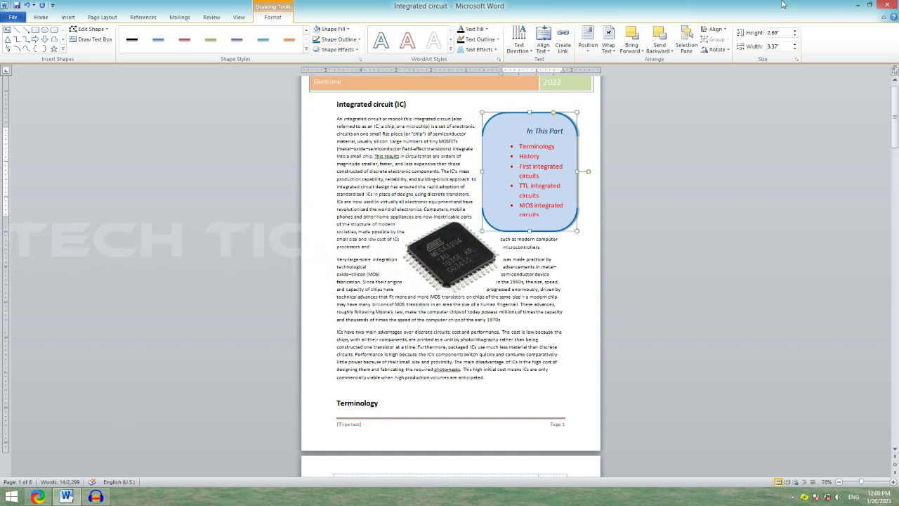
click(486, 29)
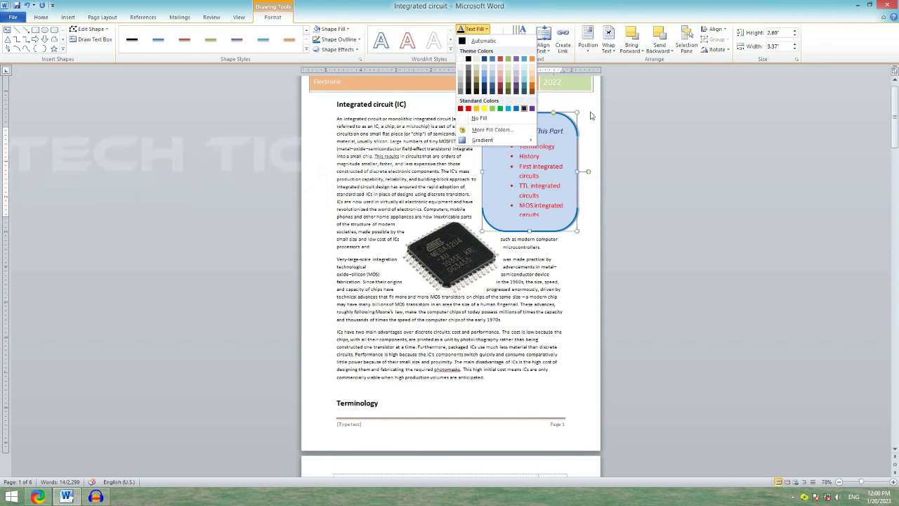
click(665, 117)
click(498, 40)
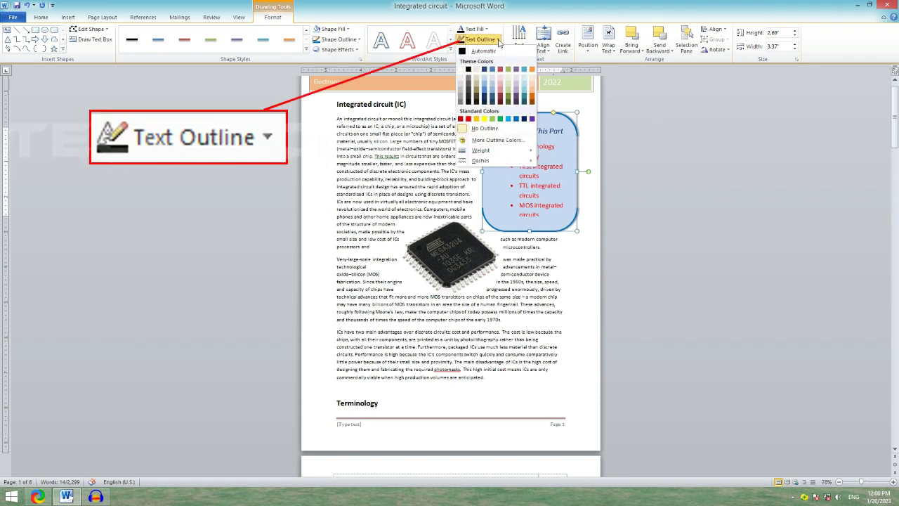
click(496, 49)
click(496, 50)
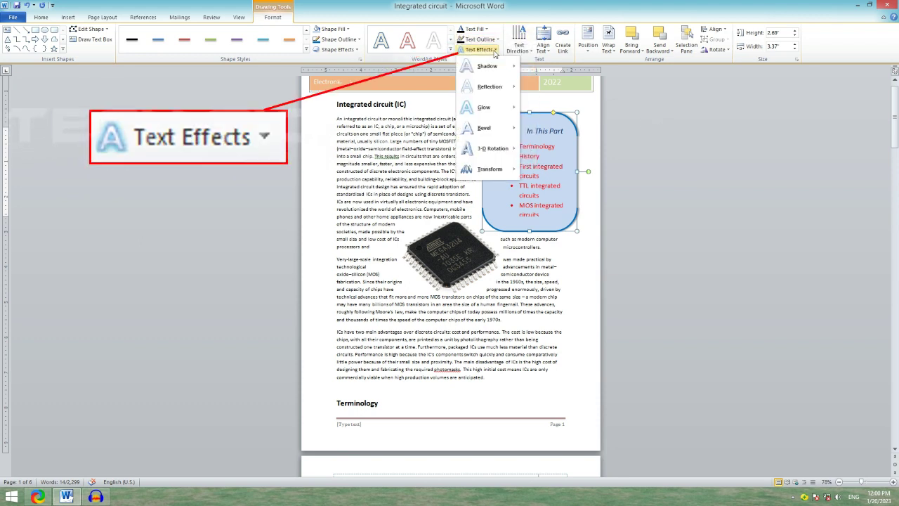
click(496, 50)
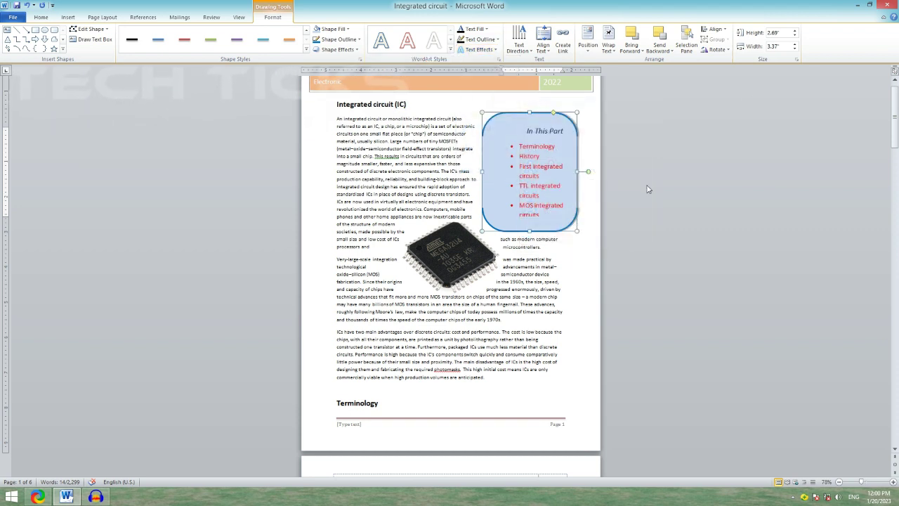
click(550, 131)
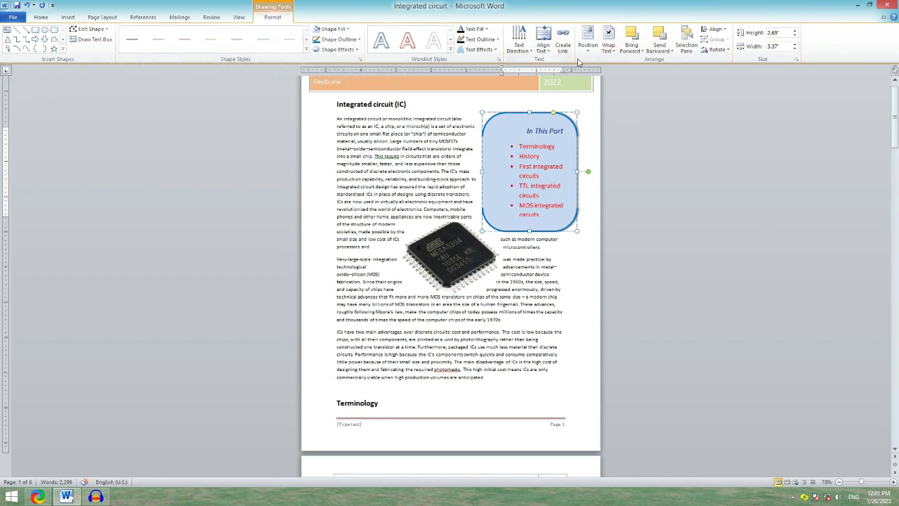
Set the sidebar text to vertical, bottom-to-top orientation
click(532, 52)
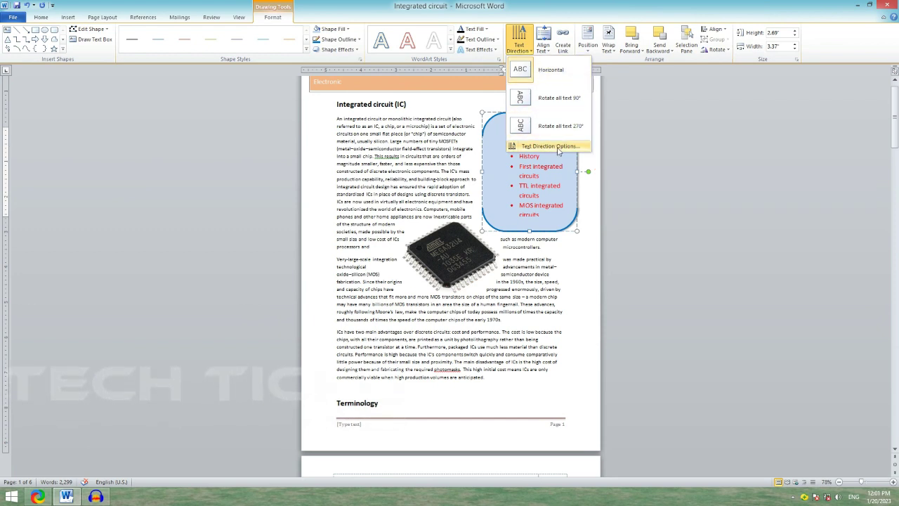
click(555, 146)
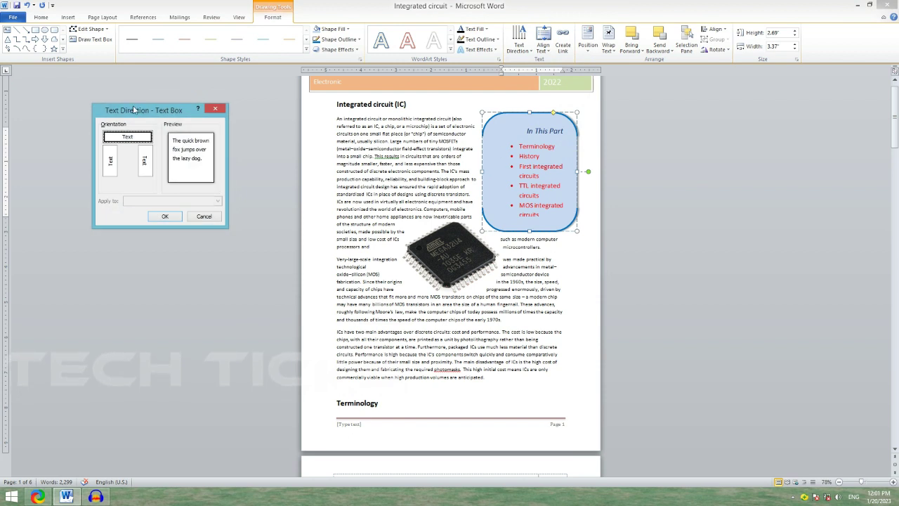
drag(134, 110, 152, 155)
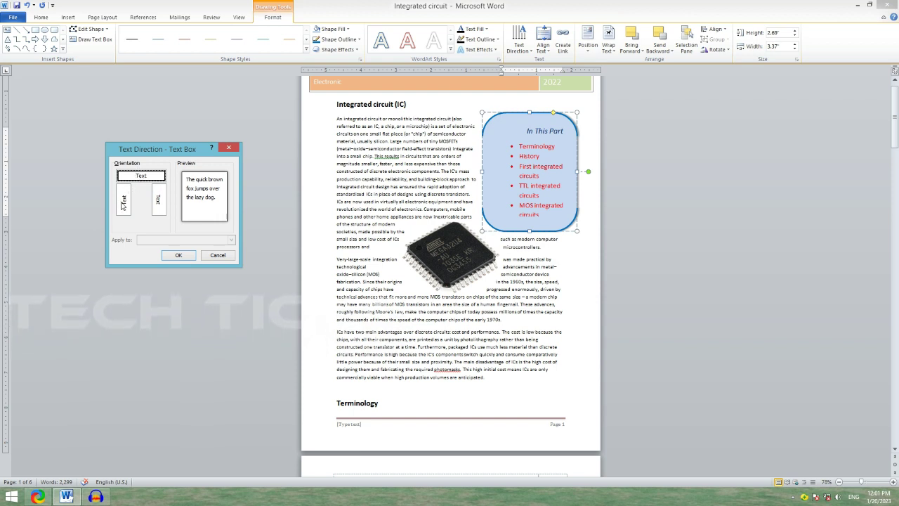
click(123, 203)
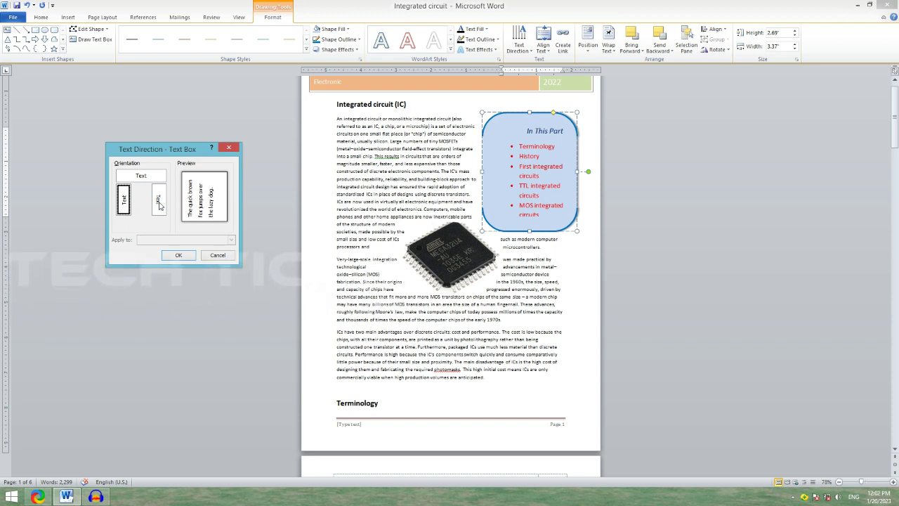
click(159, 204)
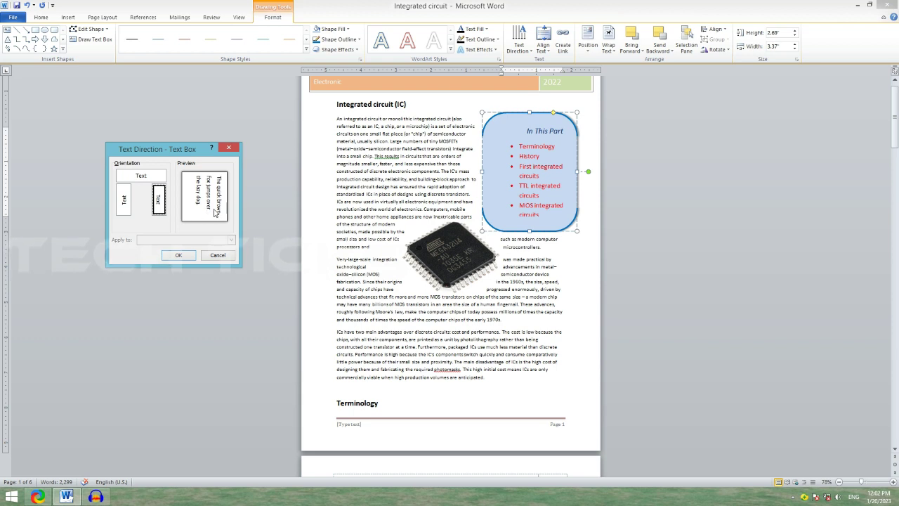
click(125, 204)
click(179, 255)
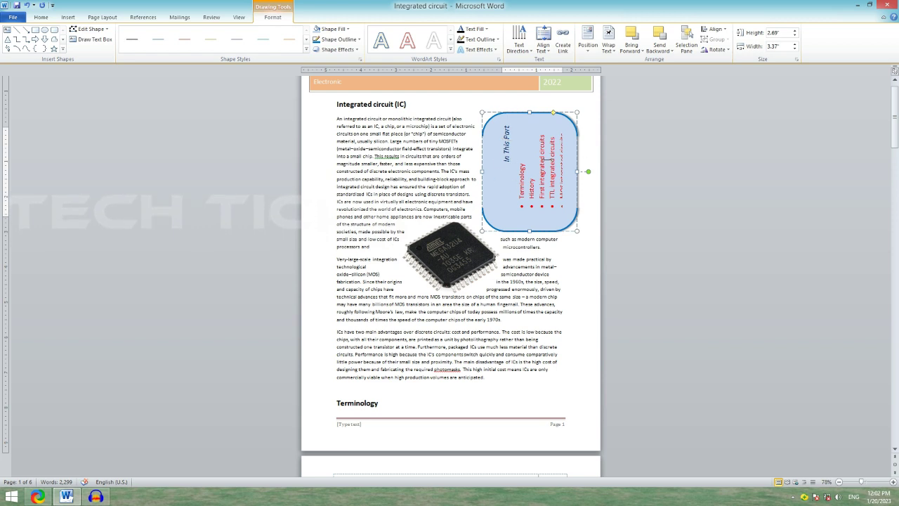
Switch the sidebar text back to horizontal, then rotate it 90 degrees
click(520, 46)
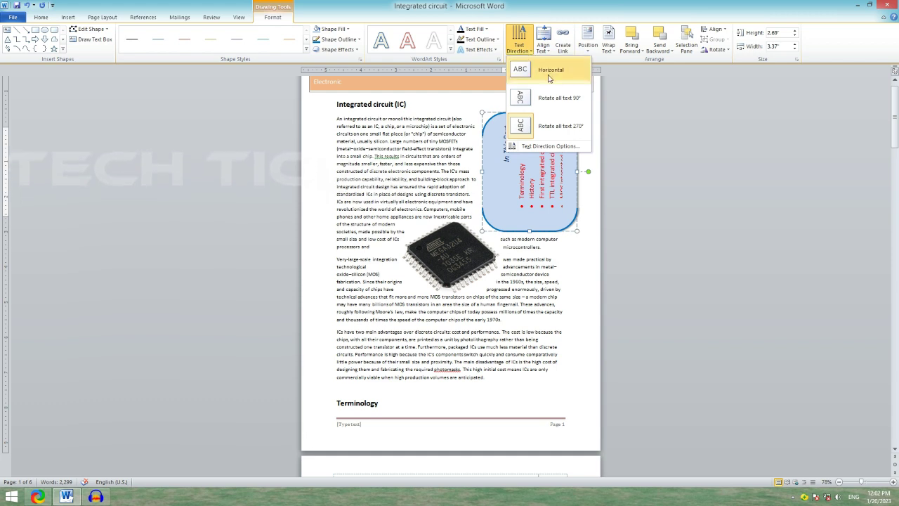
click(552, 147)
click(141, 176)
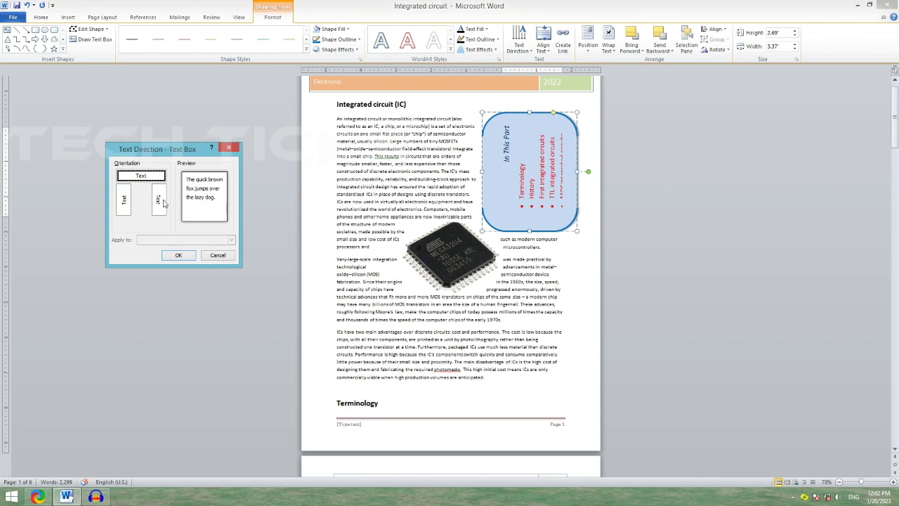
click(179, 255)
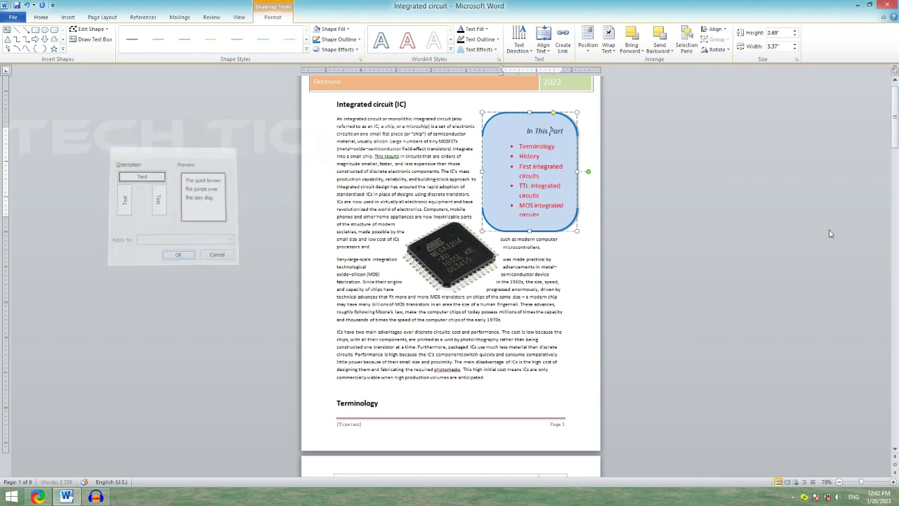
click(532, 54)
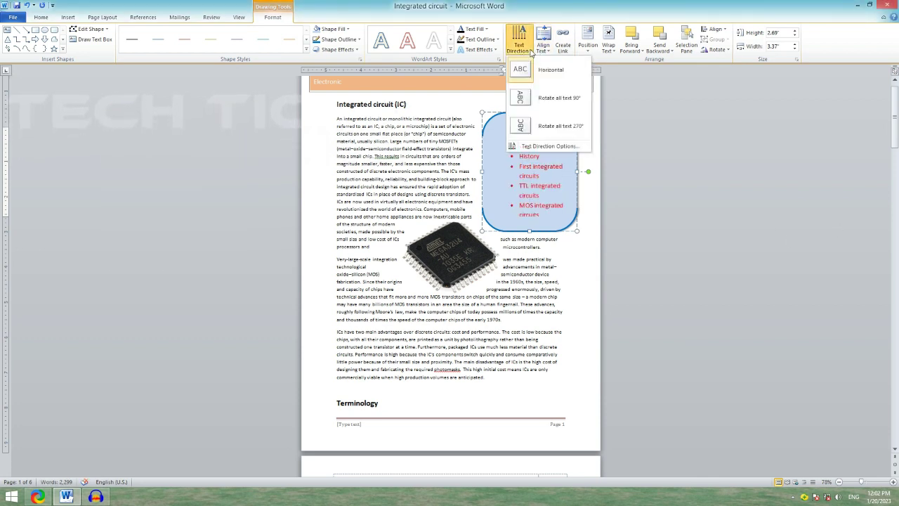
click(553, 101)
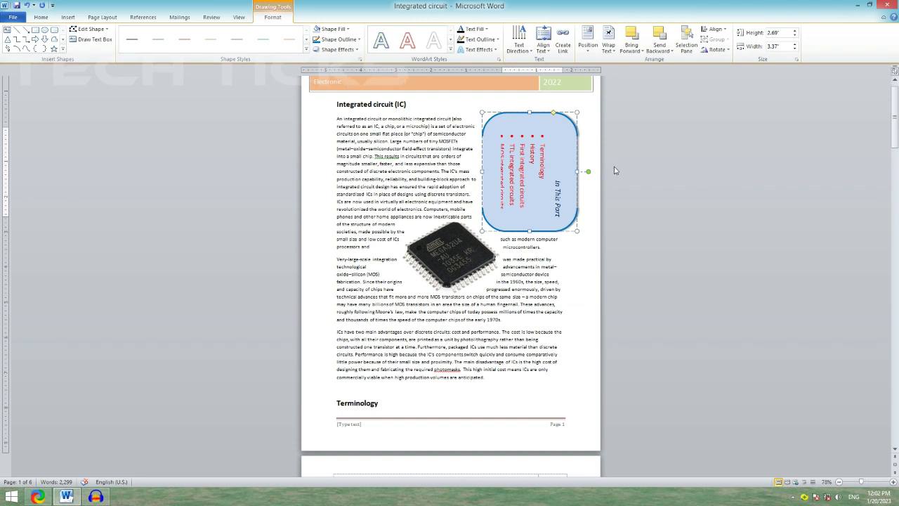
click(533, 56)
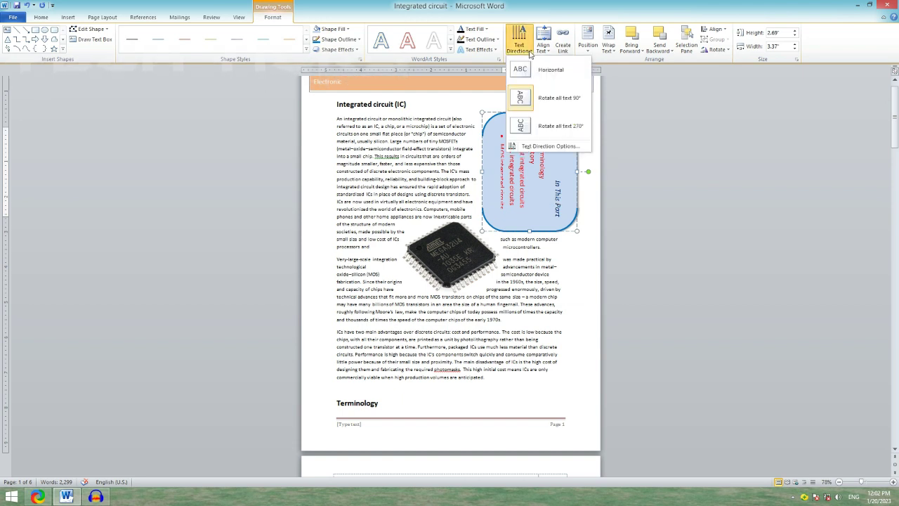
Make the 'In This Part' box text run horizontally again
click(541, 71)
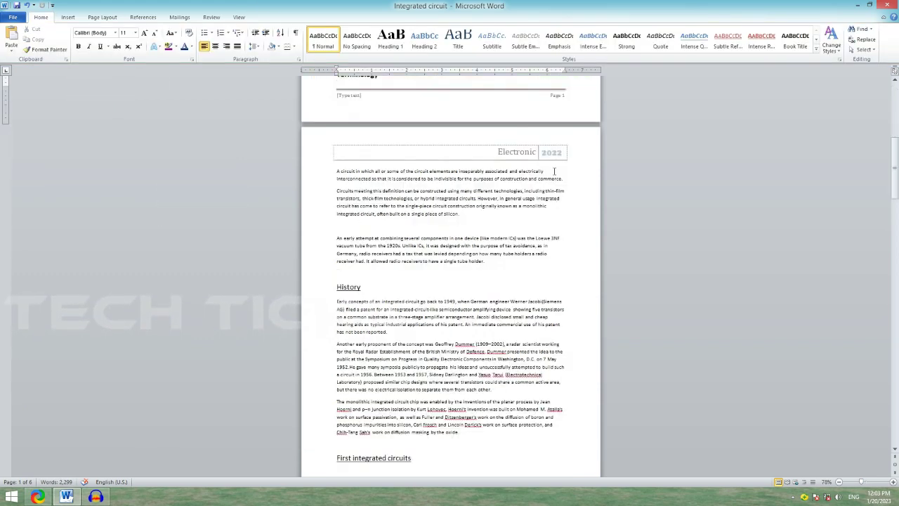
scroll(538, 193, up, 3)
scroll(538, 193, up, 3)
scroll(540, 200, down, 4)
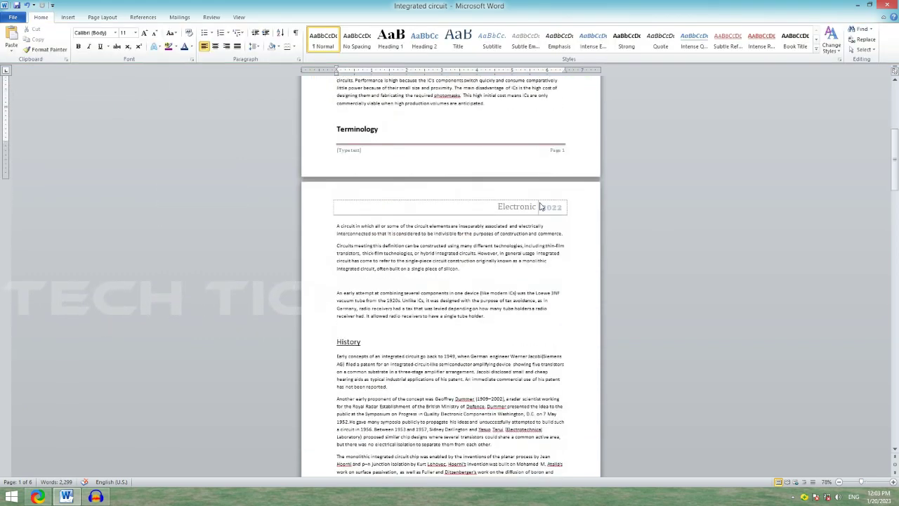
scroll(539, 201, down, 2)
scroll(539, 201, up, 2)
From page 2's first paragraph, open the gallery of built-in text box designs
click(555, 191)
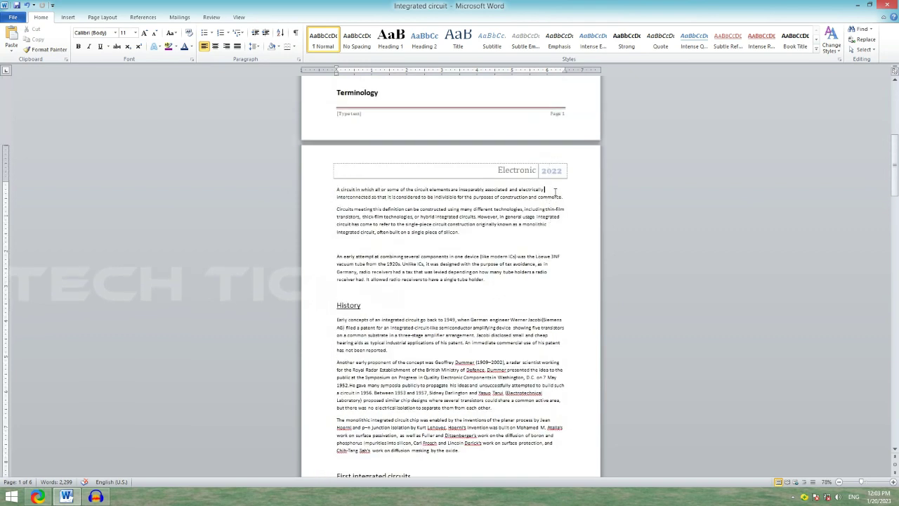
click(68, 18)
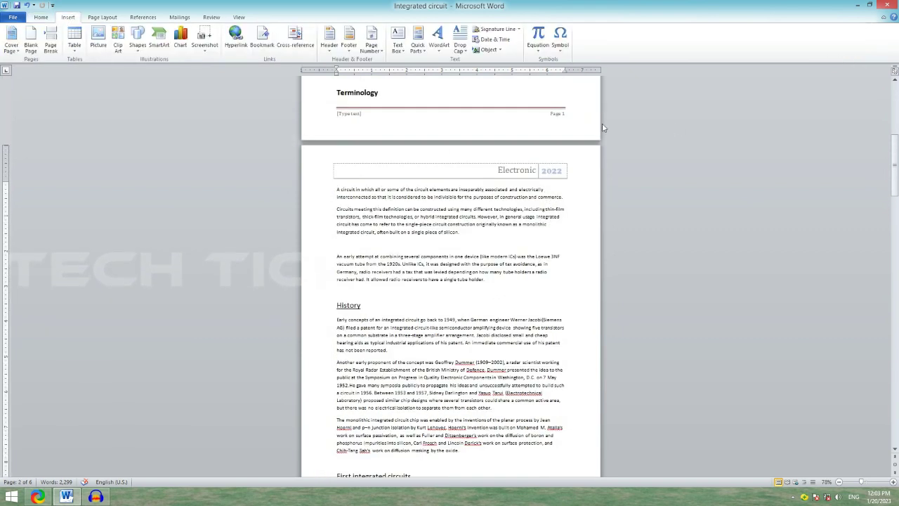
click(405, 55)
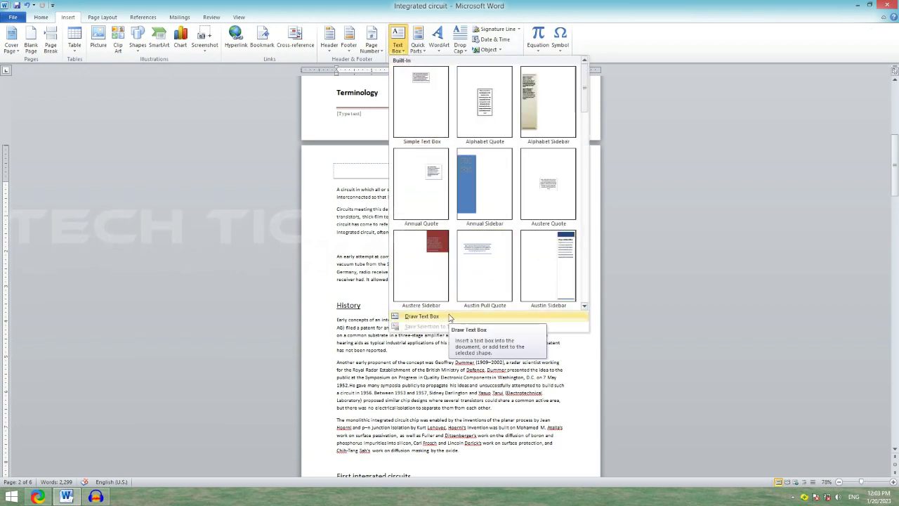
Draw a custom text box at the top right of page 2
click(449, 316)
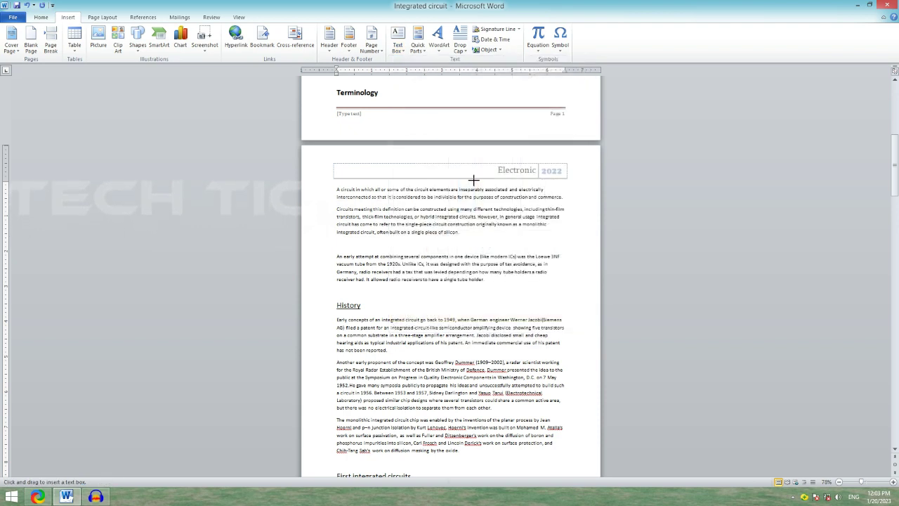
drag(435, 181, 590, 297)
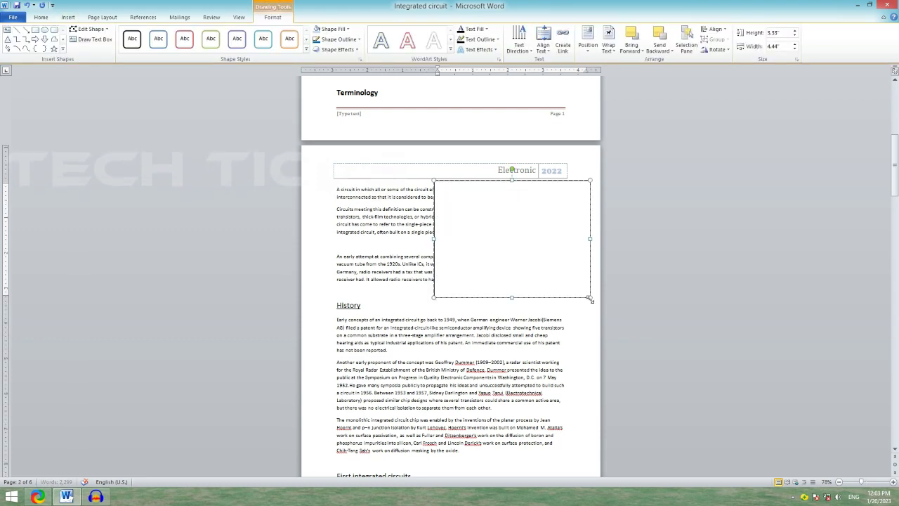
scroll(590, 299, up, 1)
scroll(590, 301, up, 6)
scroll(592, 295, up, 3)
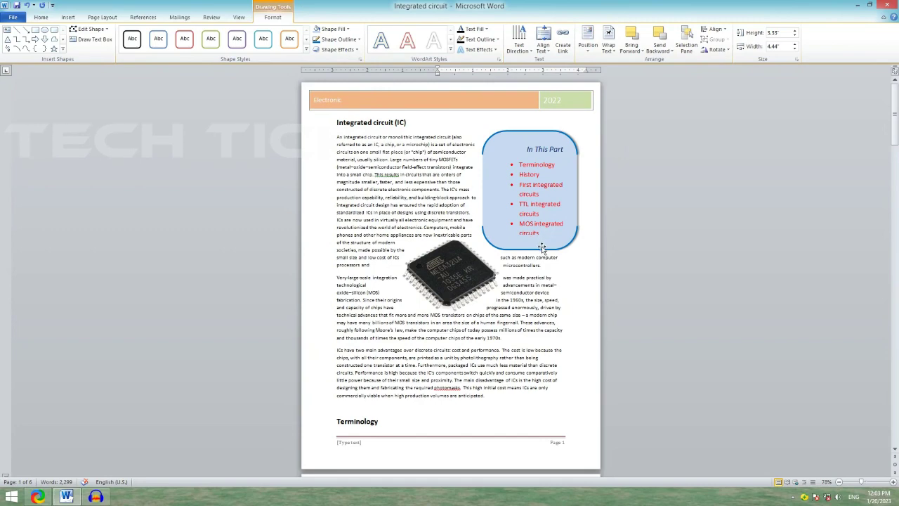
Copy the 'In This Part' list from page 1 and paste it into the new box
mouse_move(543, 248)
mouse_down()
mouse_move(535, 257)
mouse_move(501, 148)
mouse_up()
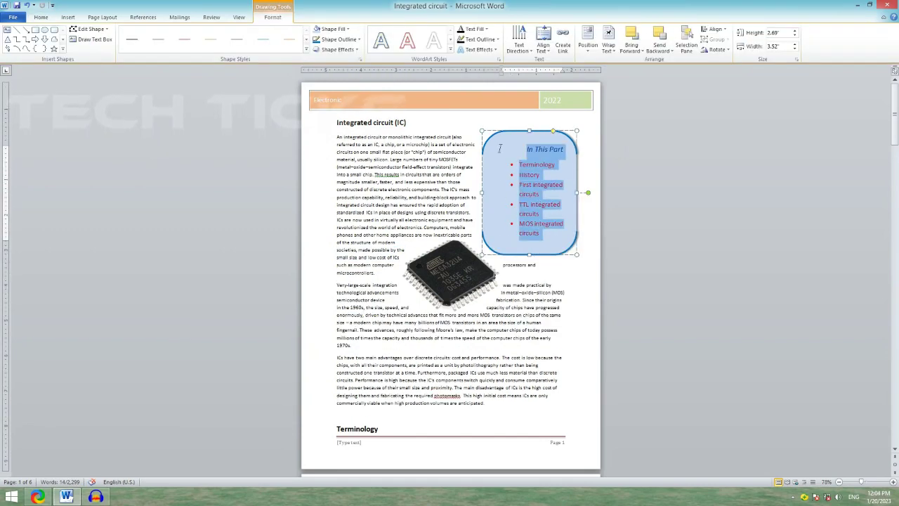
right_click(541, 155)
scroll(461, 349, down, 5)
click(464, 349)
right_click(465, 343)
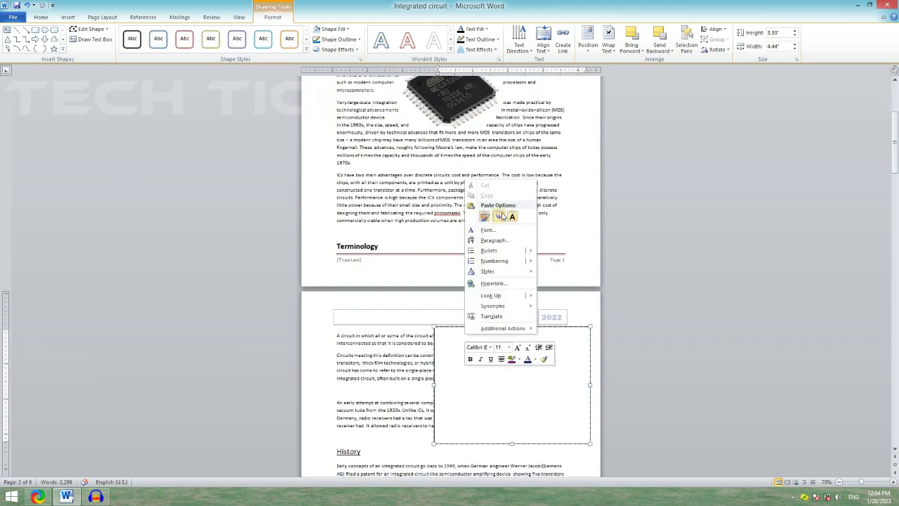
click(503, 217)
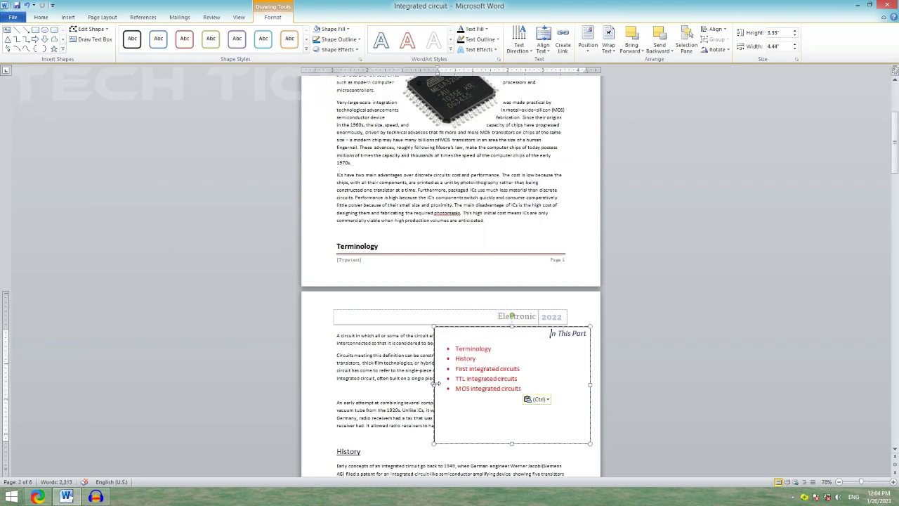
Resize the new box to 2.05" × 2.67" to fit the list
drag(436, 384, 496, 385)
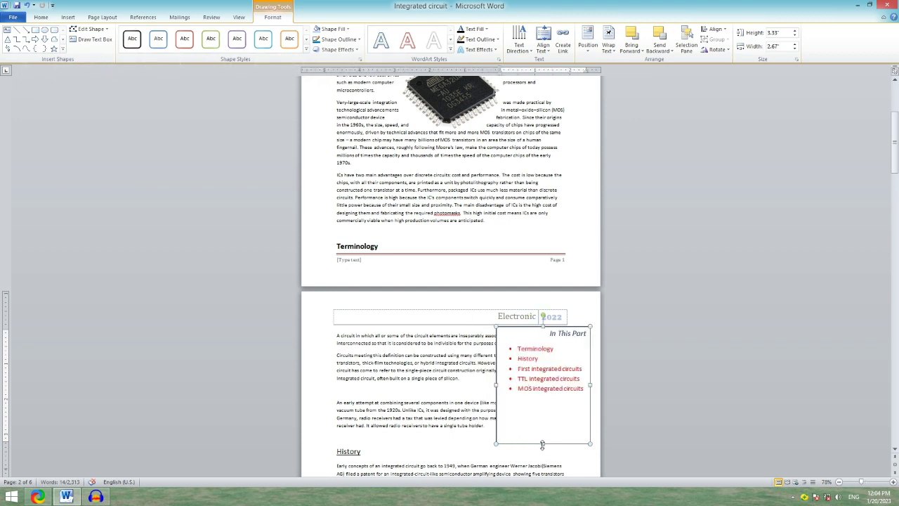
drag(542, 444, 543, 399)
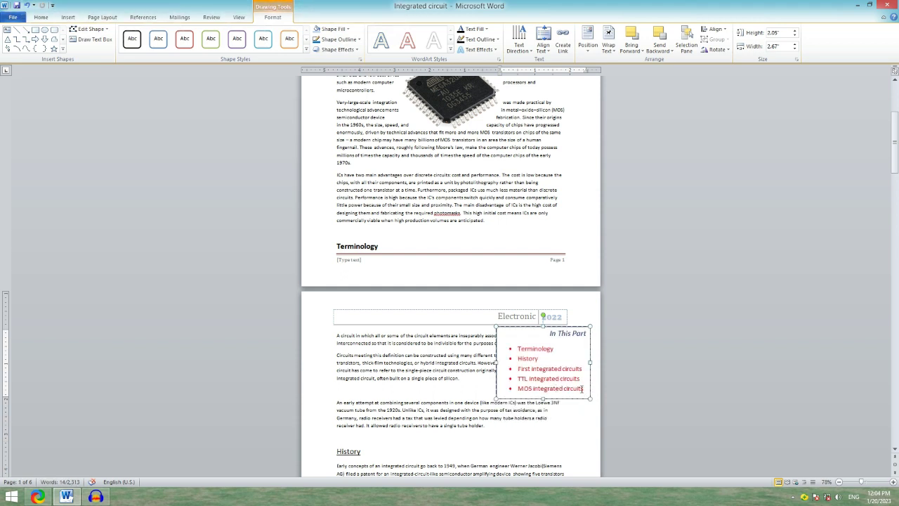
drag(584, 389, 518, 350)
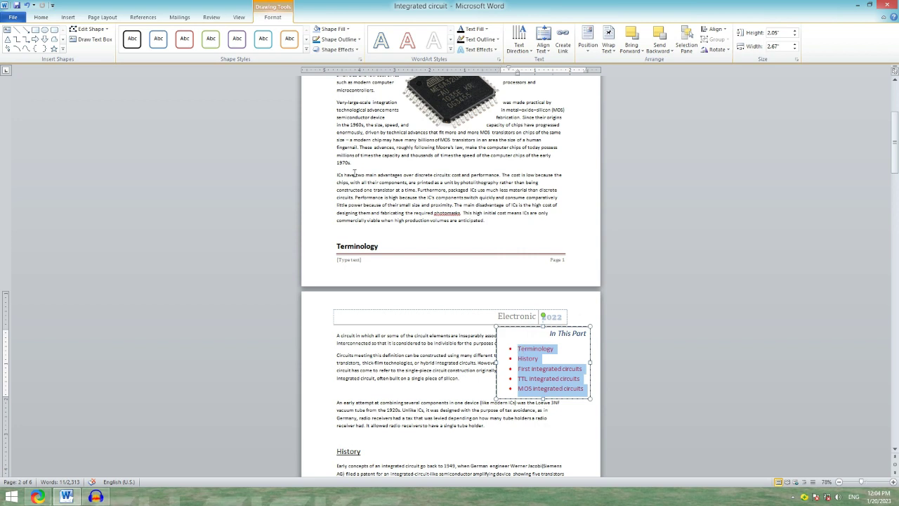
Colour the copied list text blue
click(42, 18)
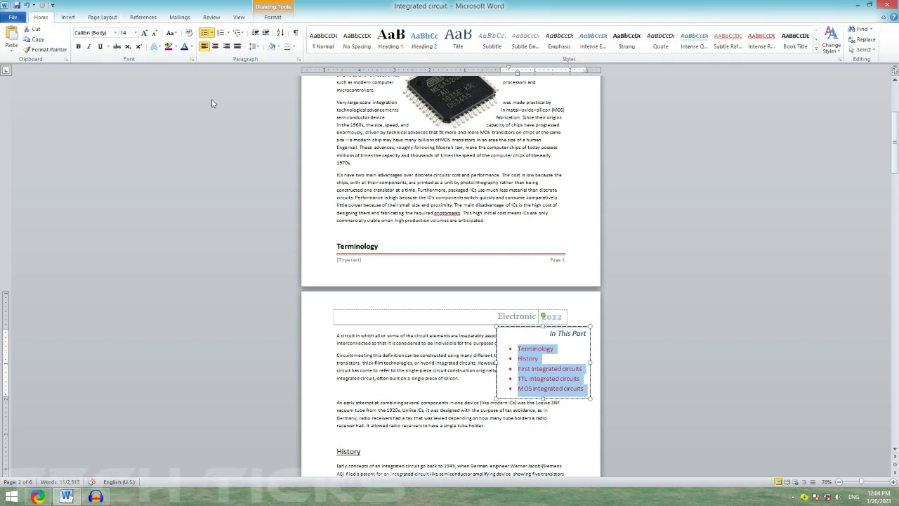
click(191, 47)
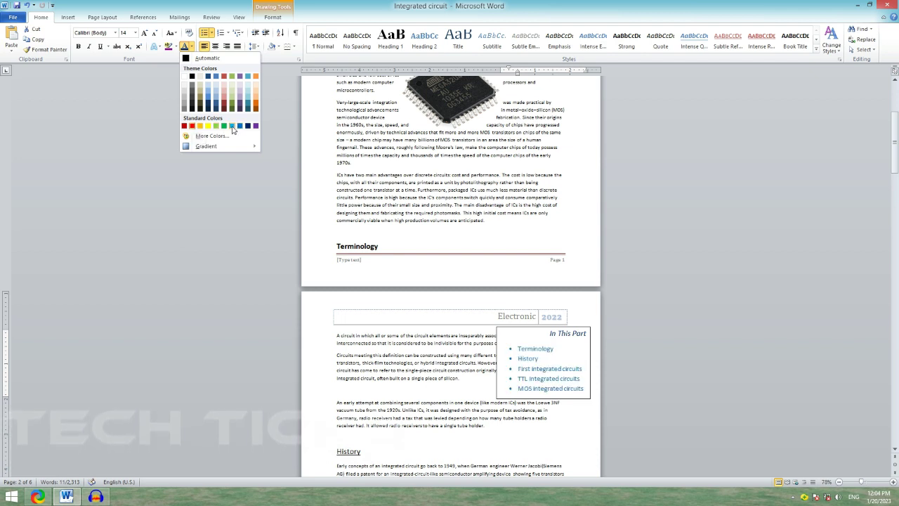
click(240, 128)
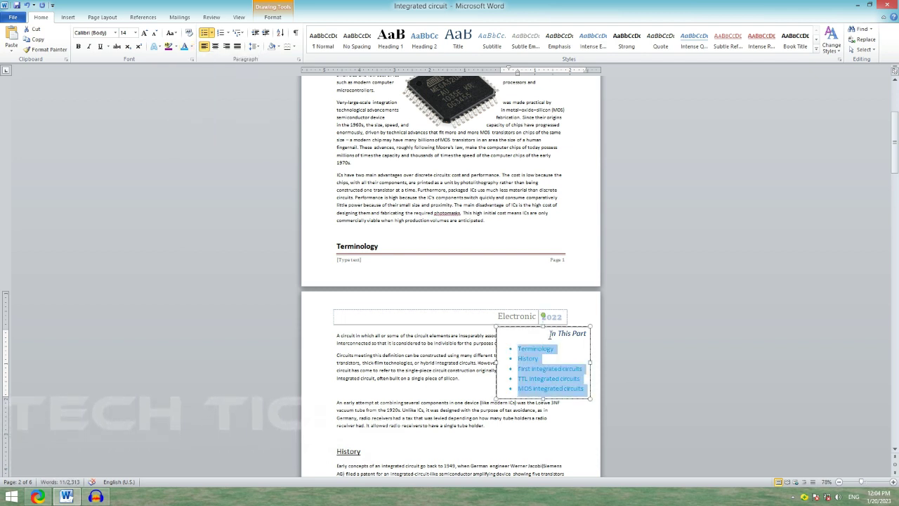
Give the 'In This Part' heading a different standard font colour
drag(550, 333, 587, 333)
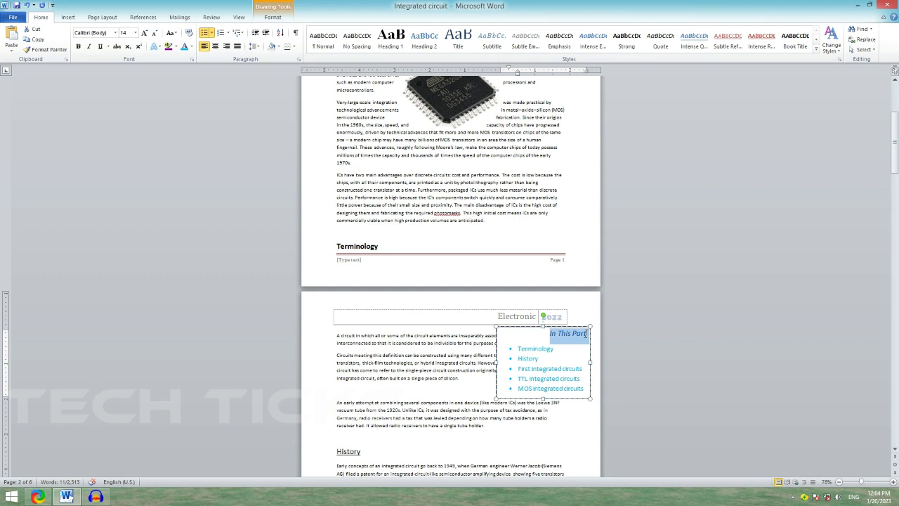
click(191, 46)
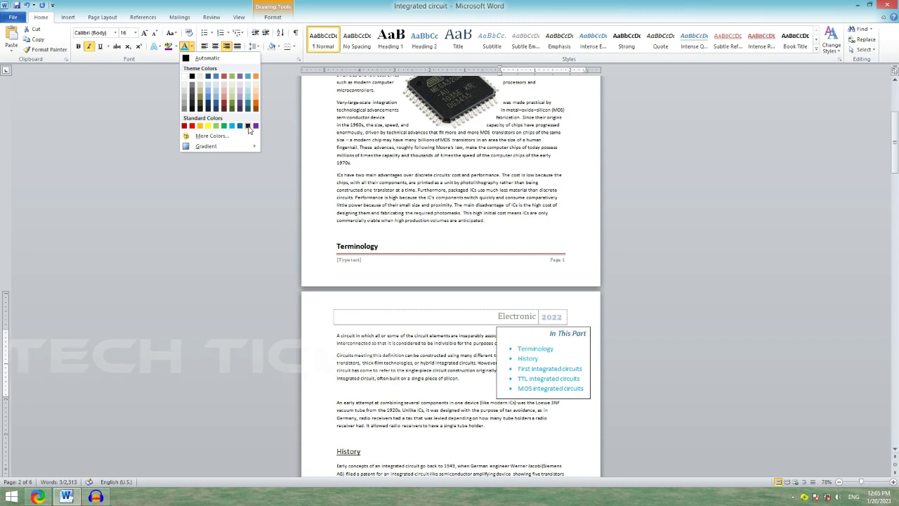
click(247, 126)
scroll(567, 288, up, 4)
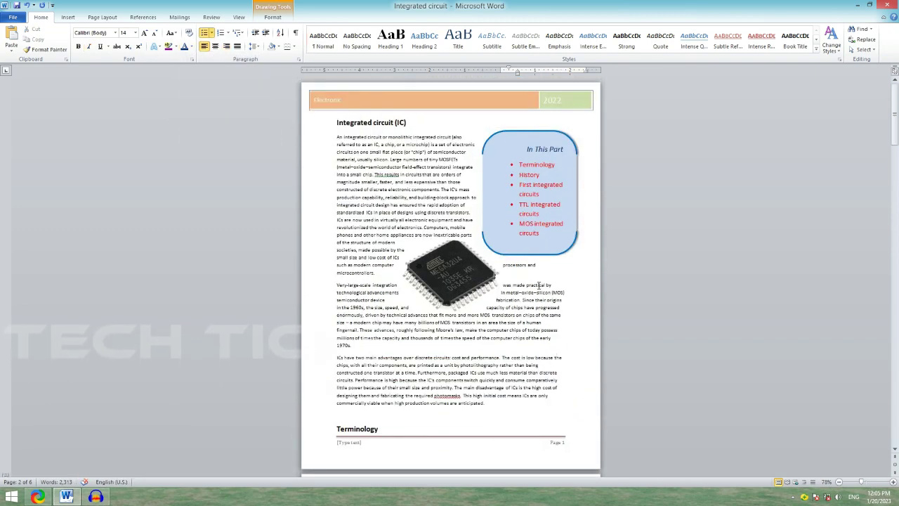
Drag the 'In This Part' box into the body text, then back to page 2's right edge
scroll(488, 194, down, 1)
scroll(488, 194, down, 4)
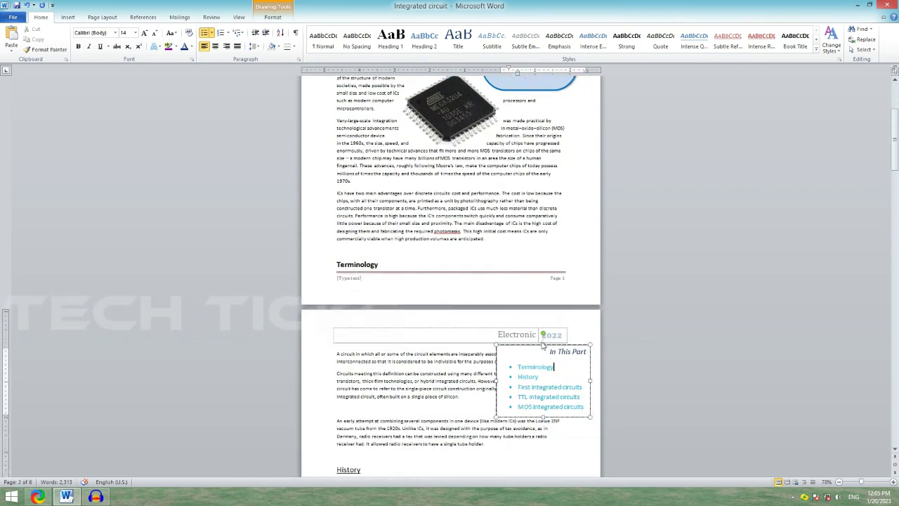
drag(544, 346, 447, 365)
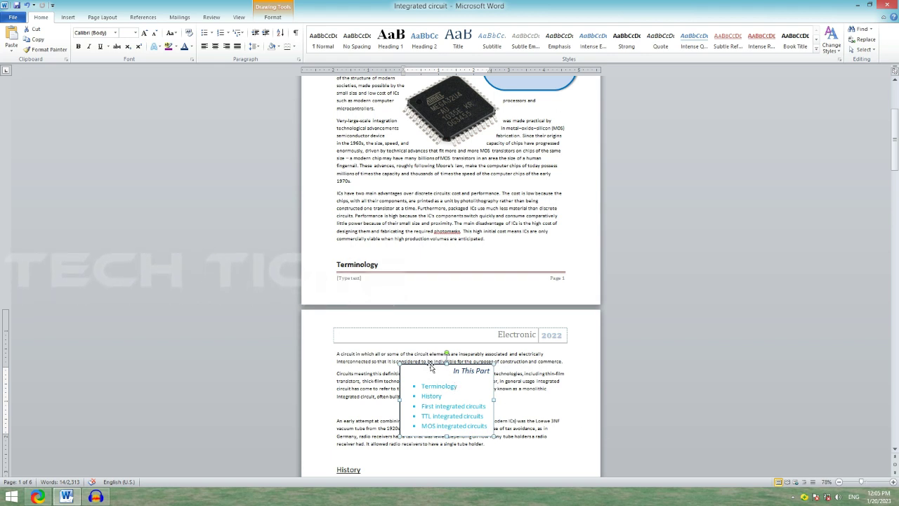
drag(431, 369, 515, 353)
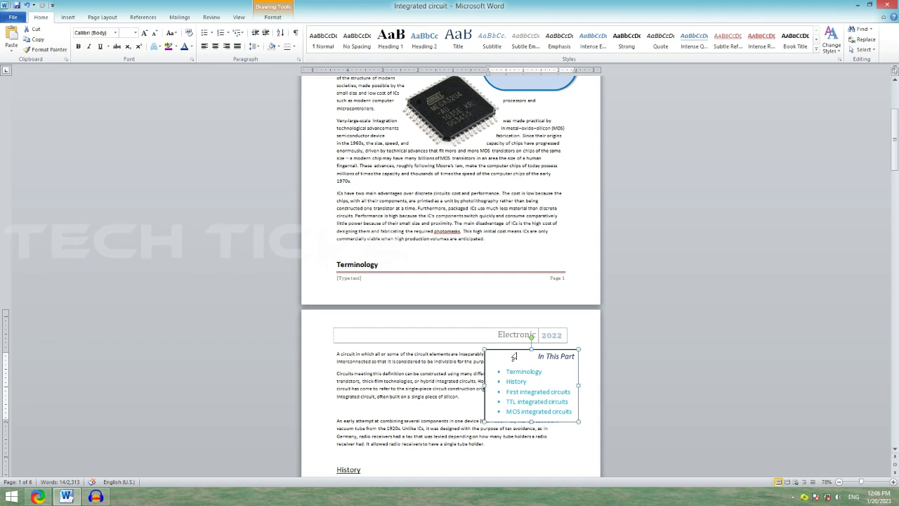
Position the box at the top right with square text wrapping
click(563, 366)
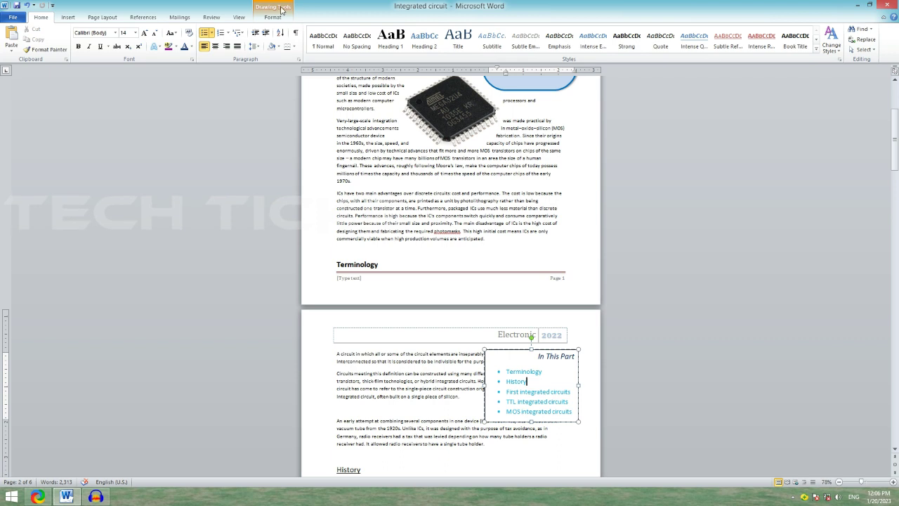
click(274, 17)
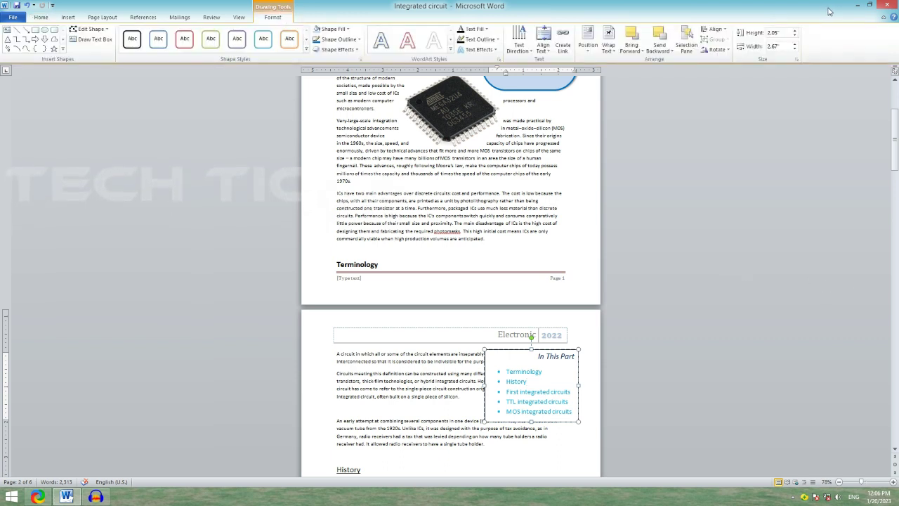
click(588, 54)
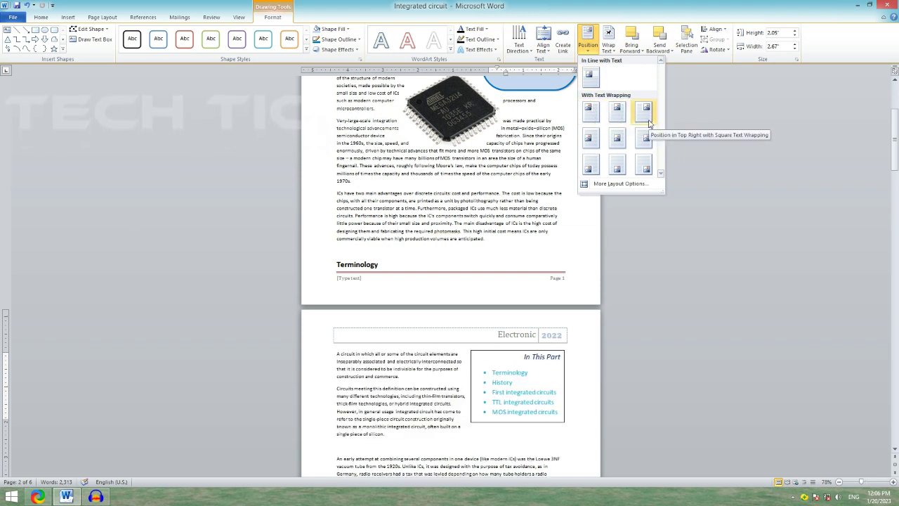
click(650, 123)
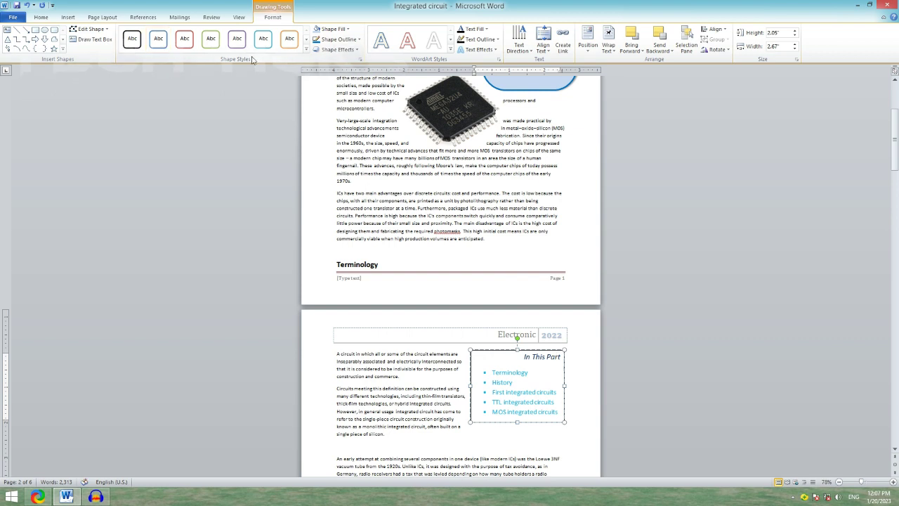
Apply the light purple shape style to the 'In This Part' box
click(306, 51)
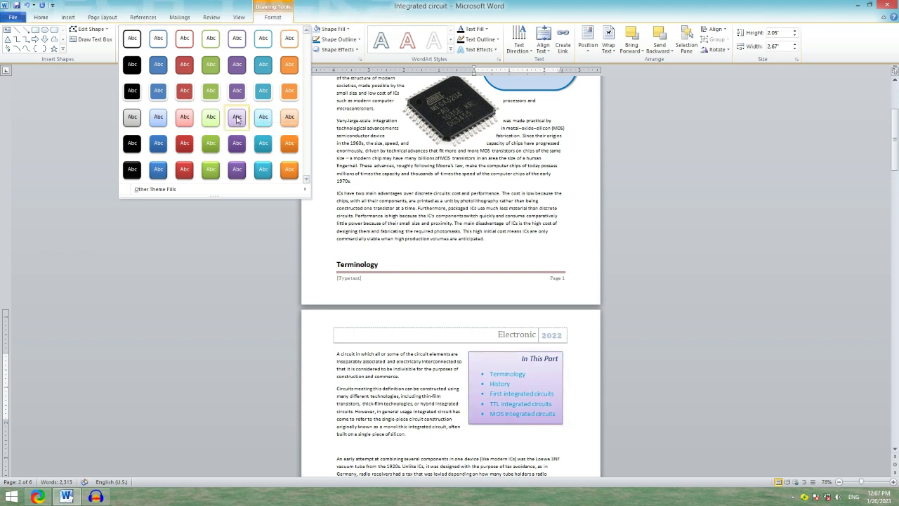
click(236, 118)
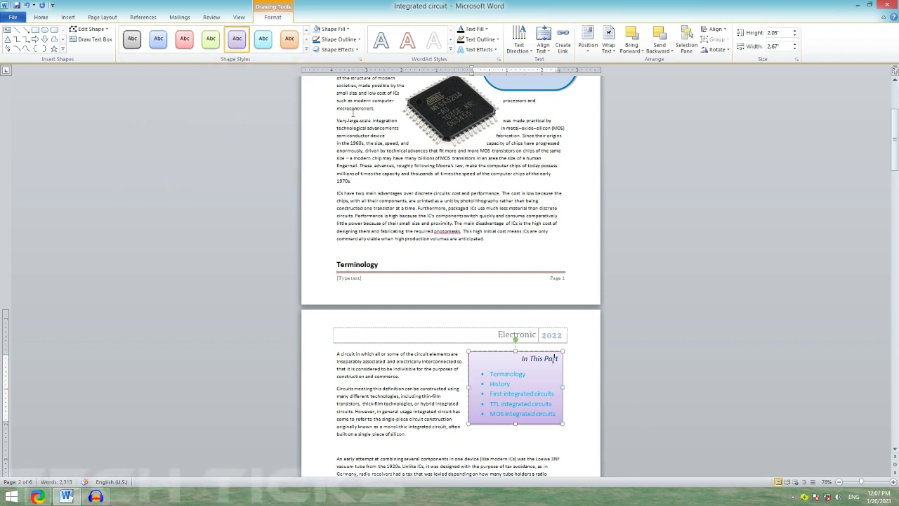
click(359, 39)
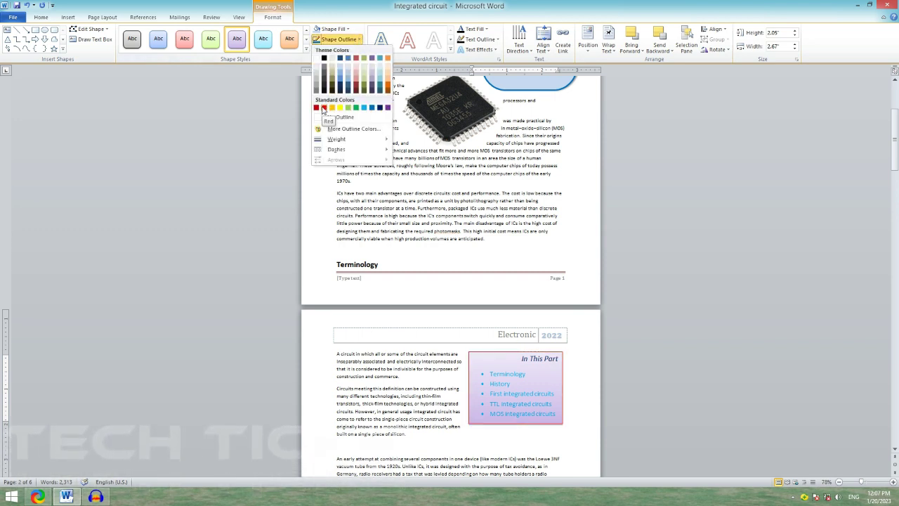
Outline the box in red with 1½ pt weight and Square Dot dashes
click(324, 108)
click(359, 40)
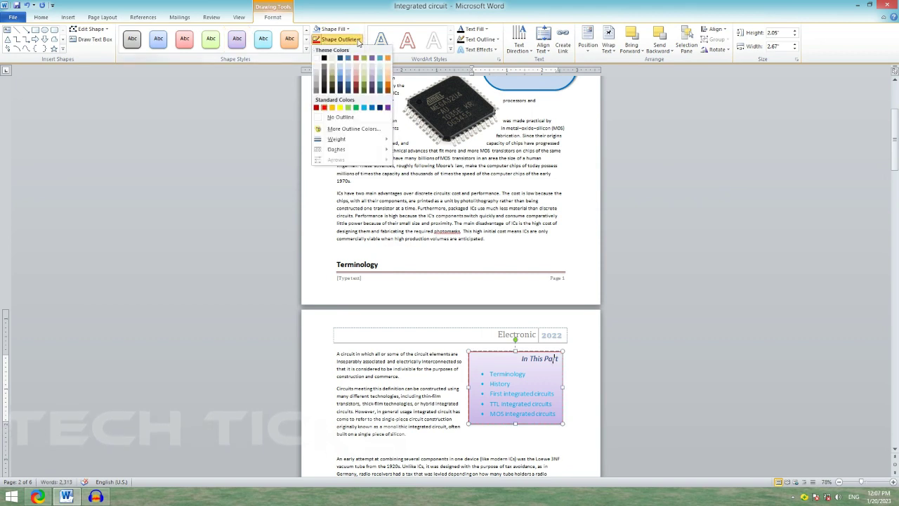
mouse_move(360, 144)
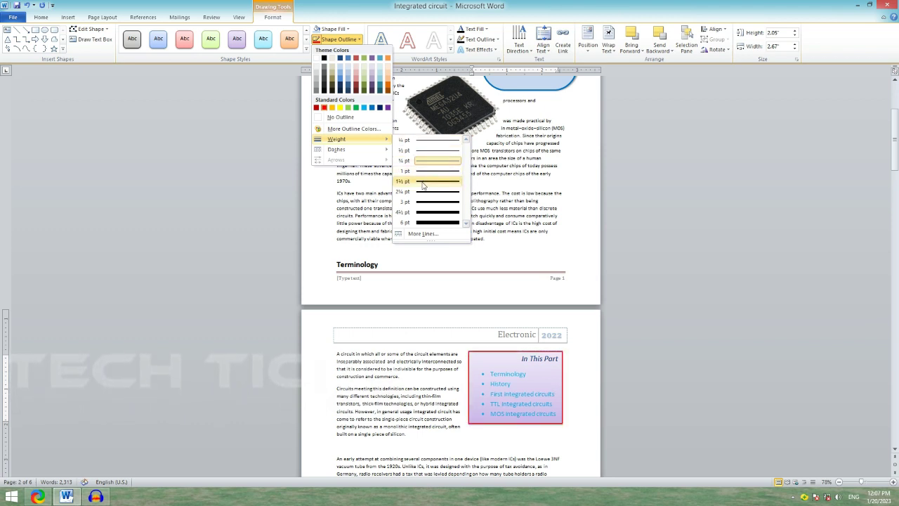
click(423, 185)
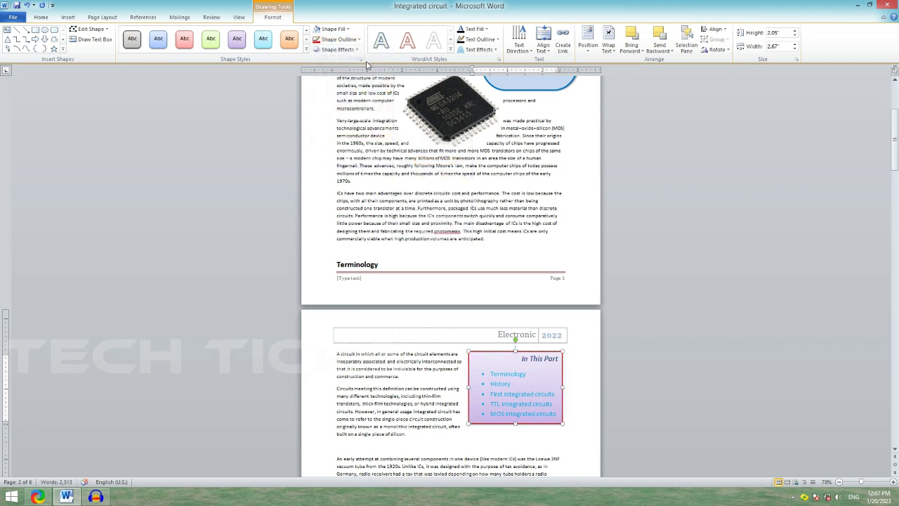
click(359, 40)
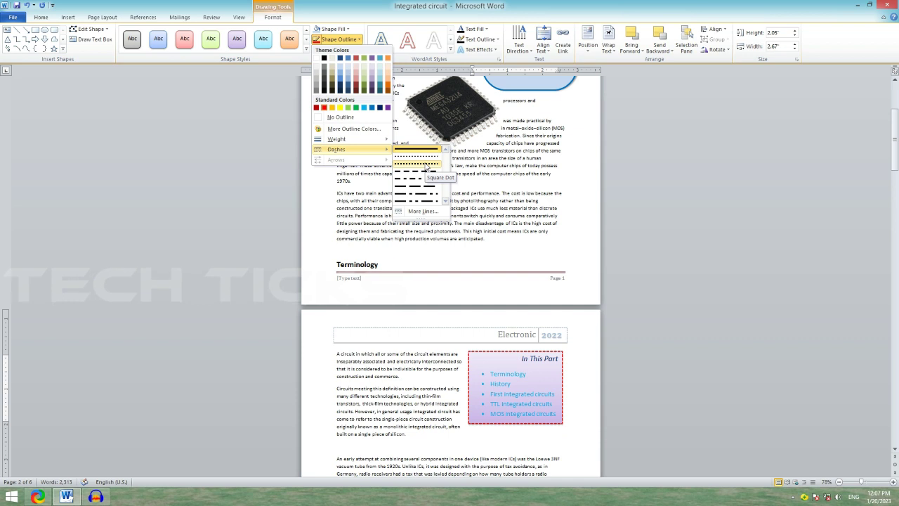
click(426, 164)
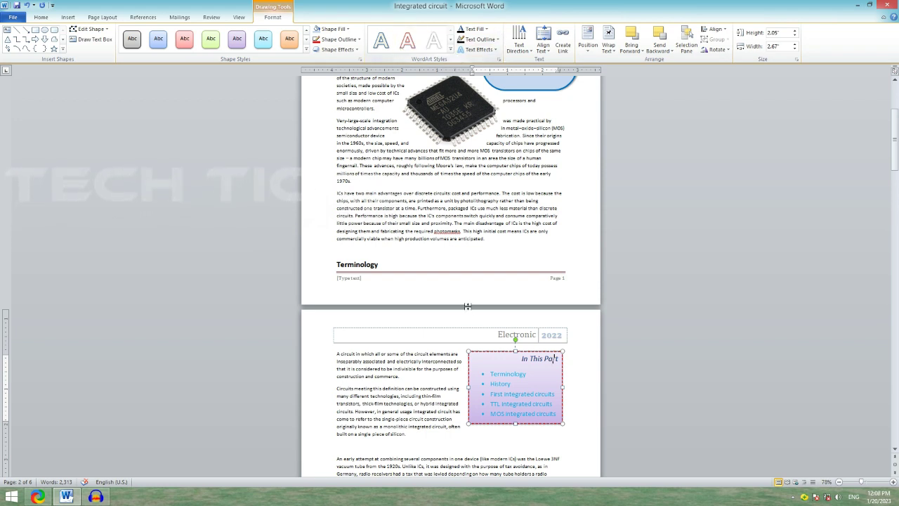
Resize the box to 2.29" × 3.04" and rotate it diagonally
click(530, 54)
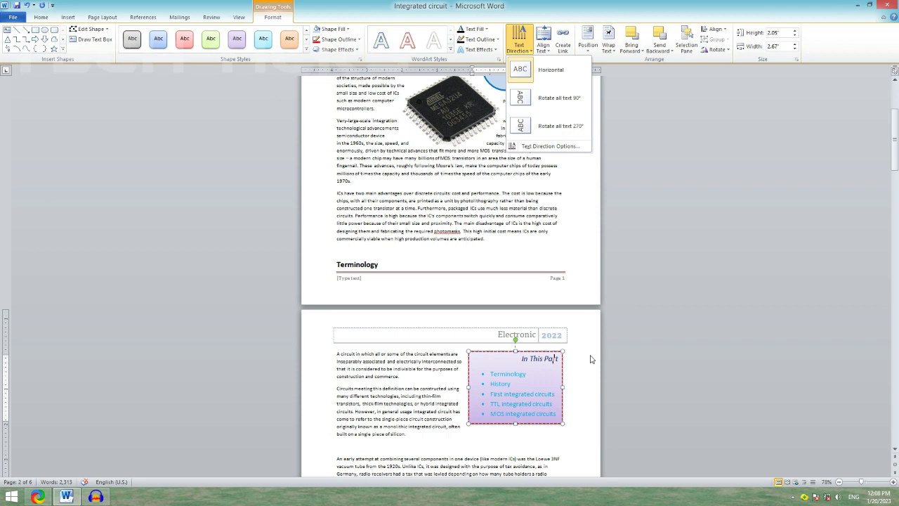
key(Escape)
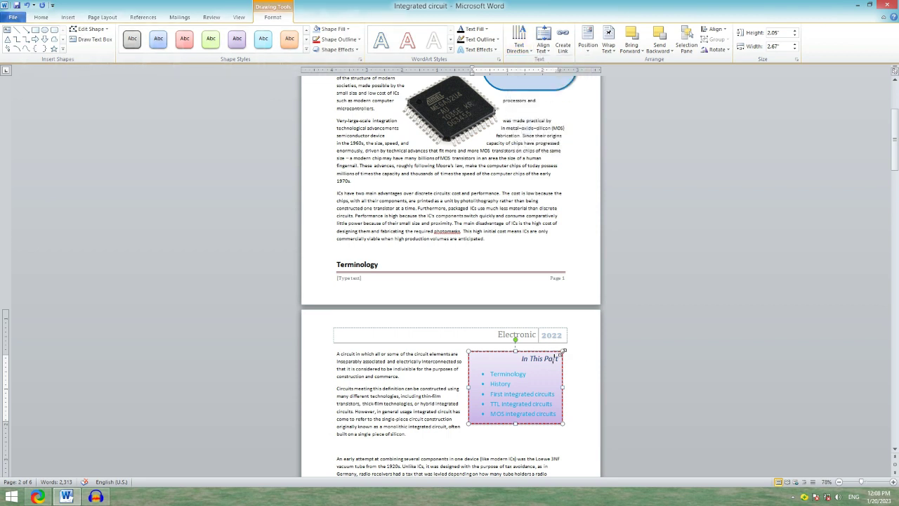
drag(563, 351, 588, 327)
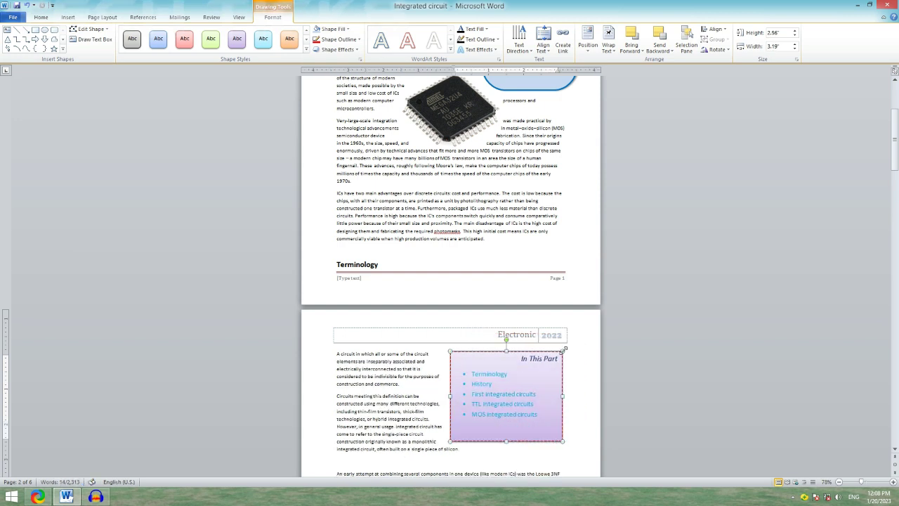
drag(449, 440, 456, 432)
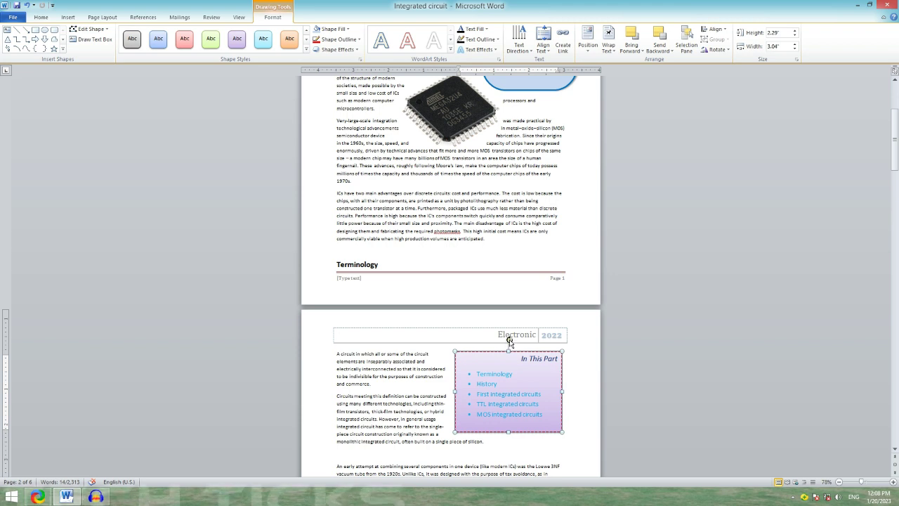
drag(510, 341, 461, 384)
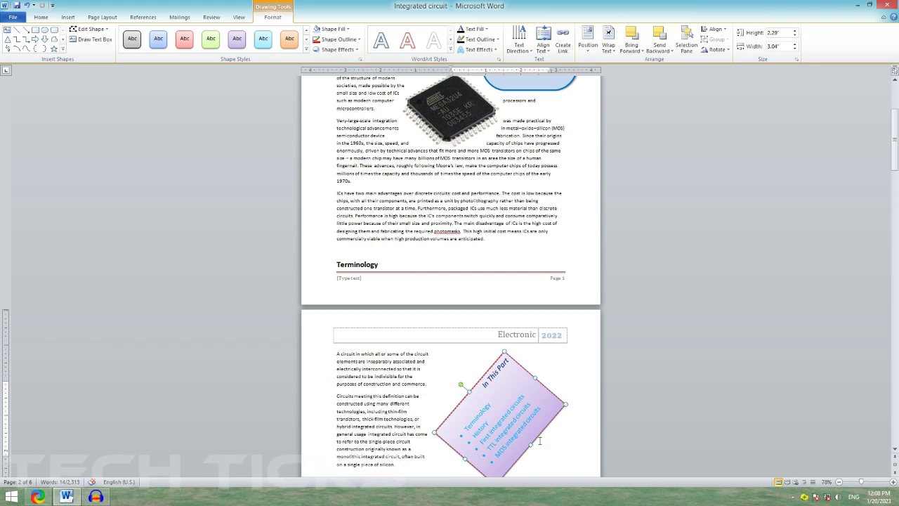
Rotate the 'In This Part' box back to tilt the other way
scroll(508, 406, down, 1)
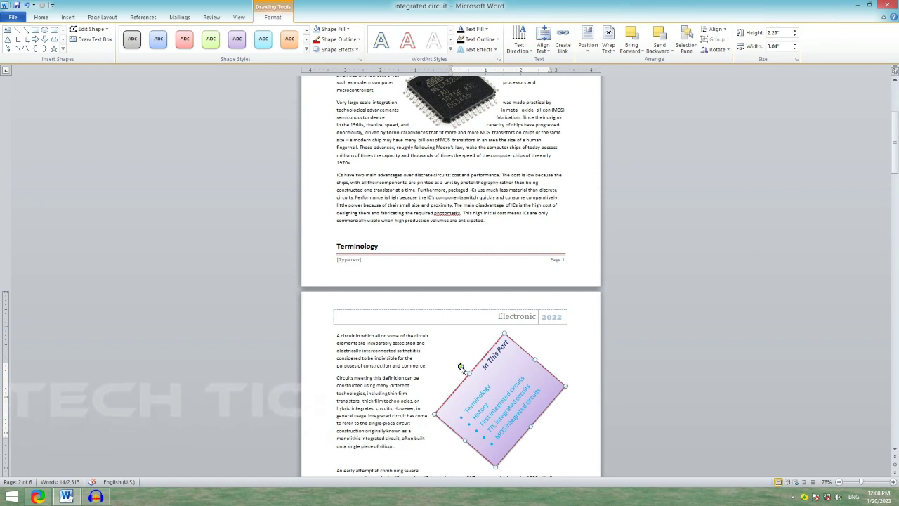
mouse_move(461, 366)
mouse_down()
mouse_move(509, 322)
mouse_move(537, 330)
mouse_up()
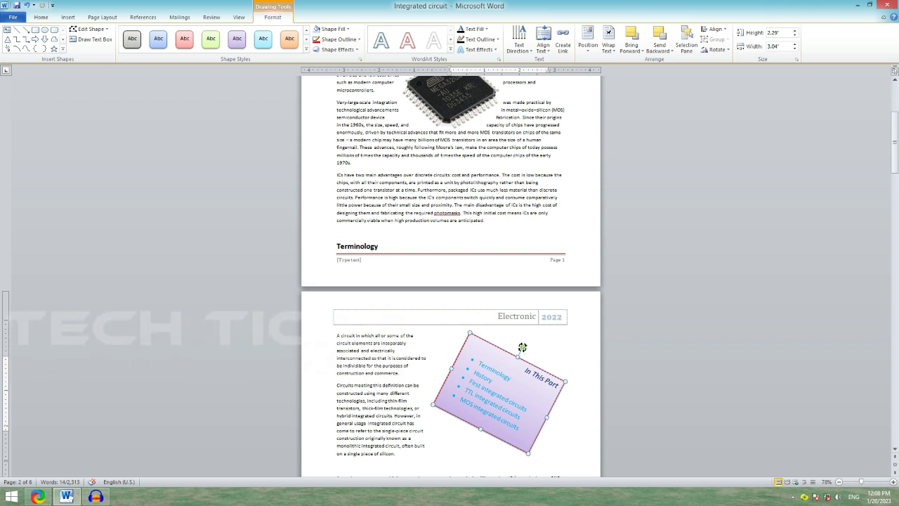
drag(523, 347, 496, 345)
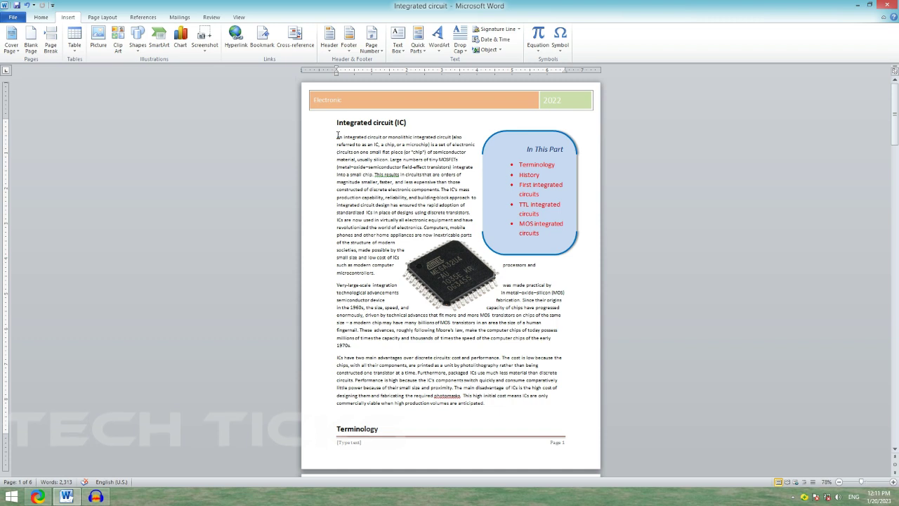
Select the opening letter of the 'An' paragraph and open Drop Cap Options
click(338, 137)
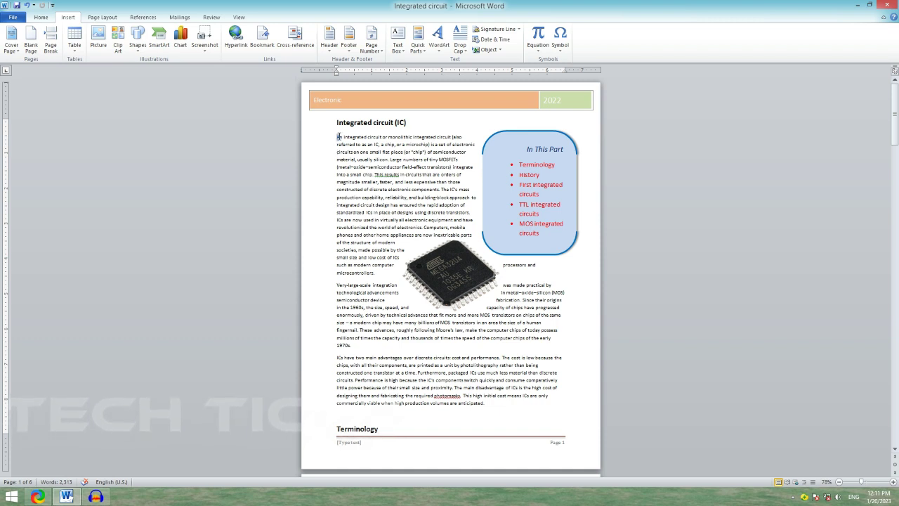
drag(337, 136, 663, 251)
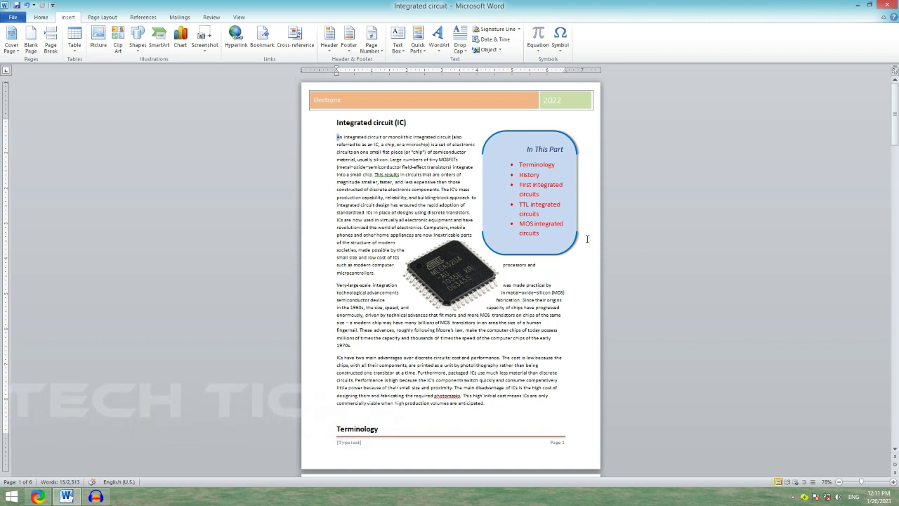
click(468, 55)
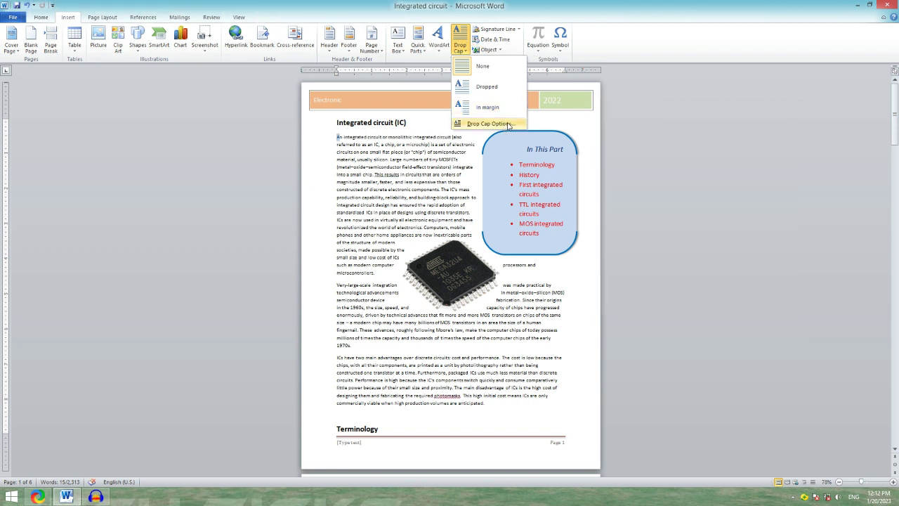
click(507, 123)
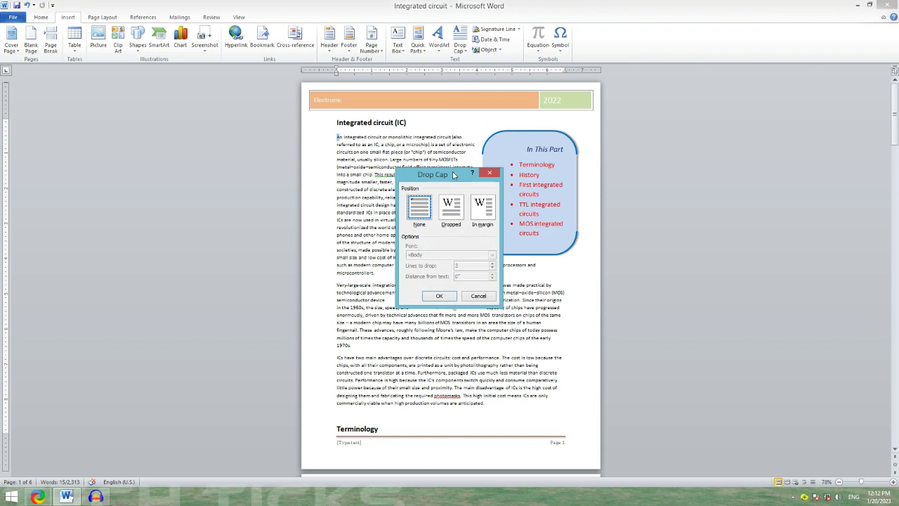
Move the Drop Cap dialog left and choose the Dropped position
drag(451, 181, 195, 120)
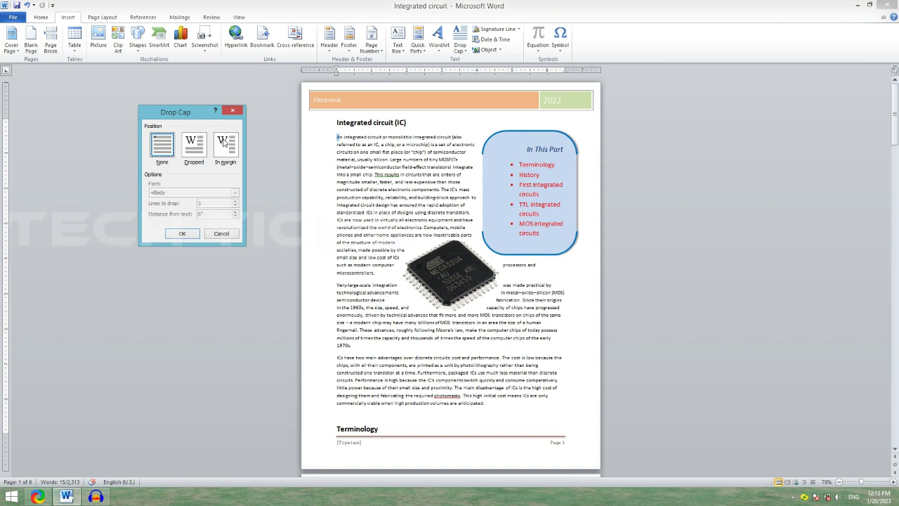
click(195, 146)
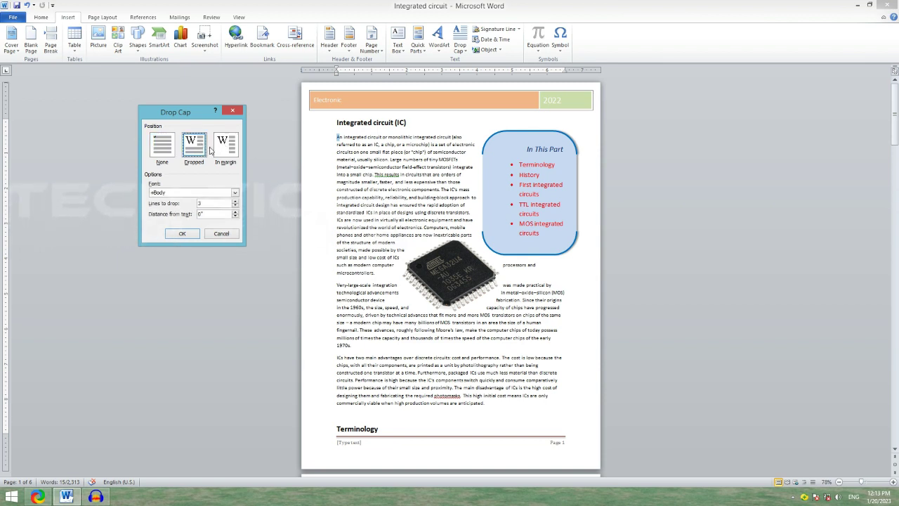
Choose Tahoma as the drop cap font in the Drop Cap dialog
click(235, 193)
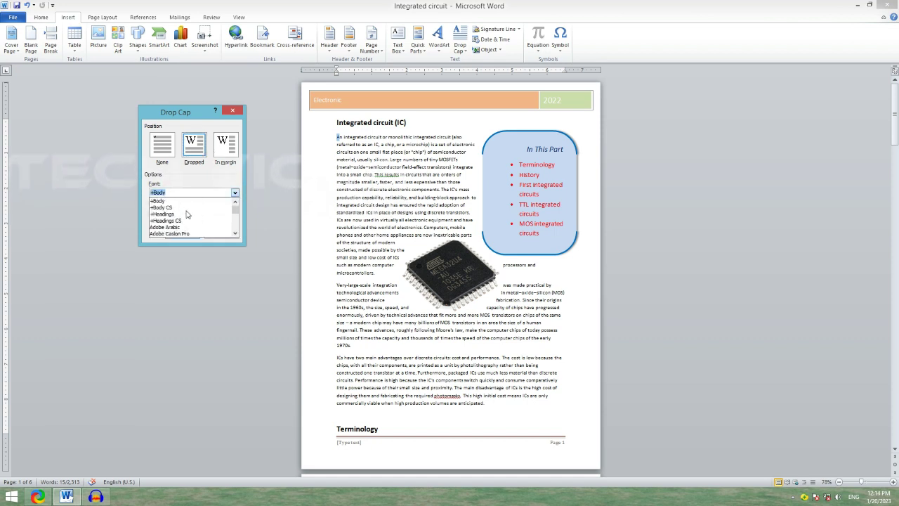
scroll(188, 216, down, 5)
scroll(187, 217, down, 5)
scroll(186, 219, down, 5)
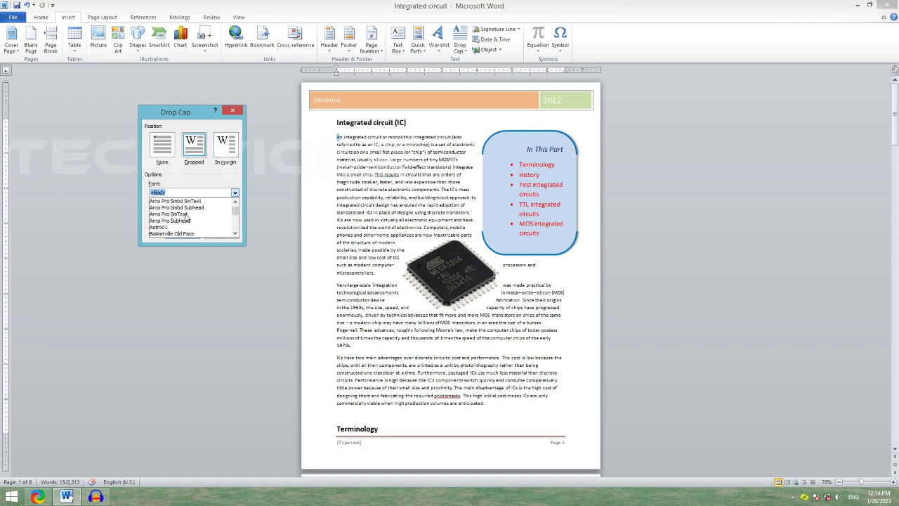
scroll(186, 217, down, 3)
scroll(187, 219, down, 2)
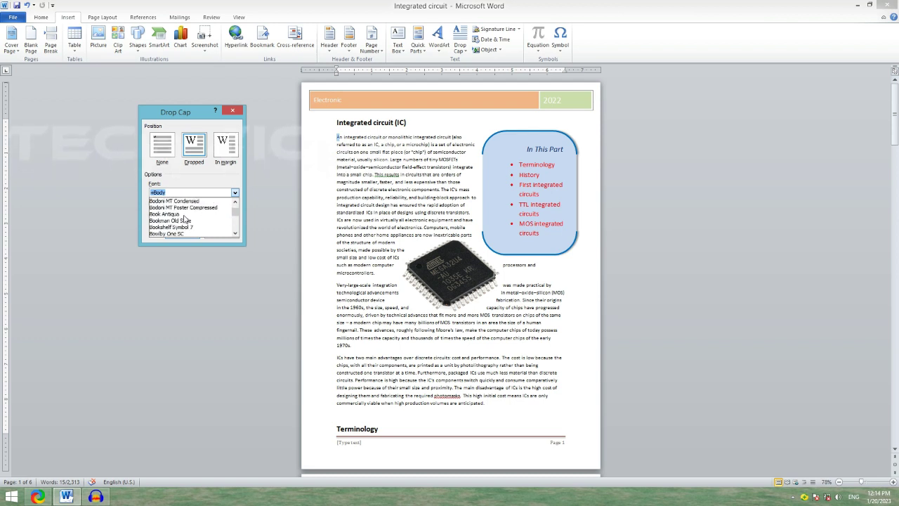
scroll(184, 220, down, 3)
scroll(185, 220, down, 3)
scroll(186, 219, down, 3)
scroll(234, 220, down, 3)
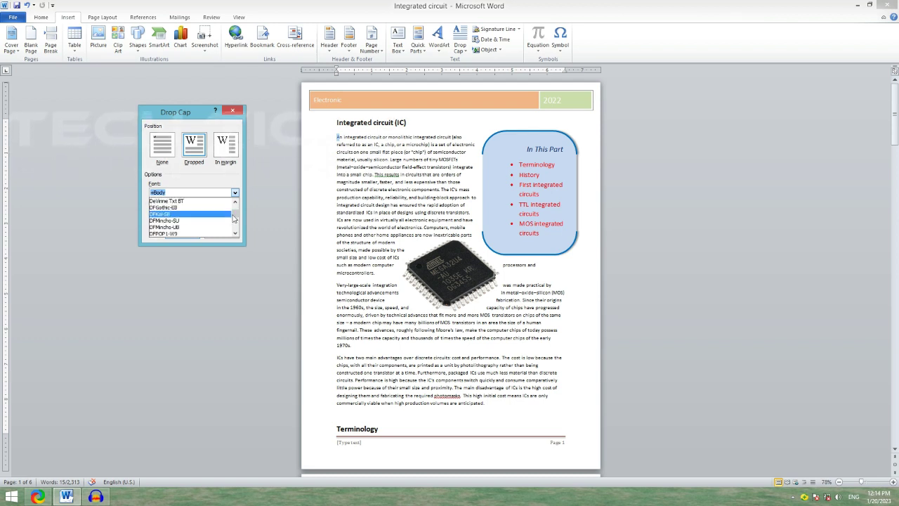
drag(234, 219, 237, 231)
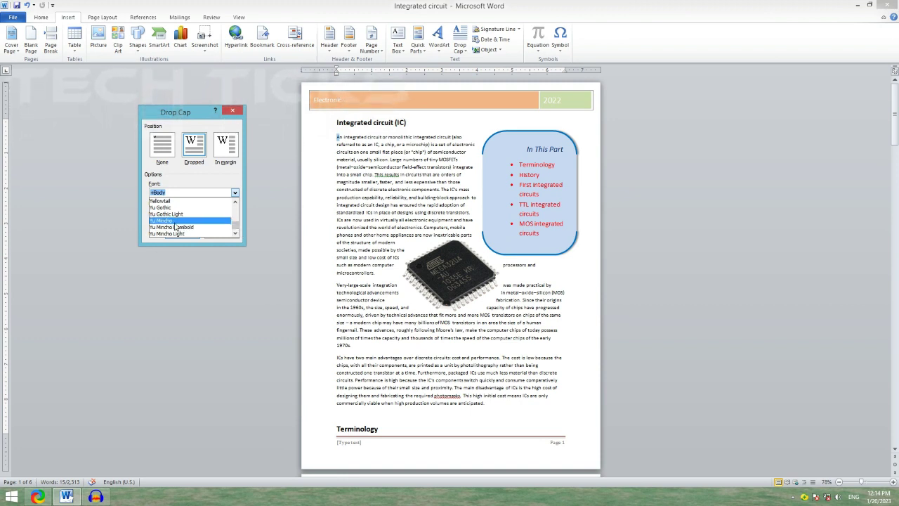
scroll(176, 225, up, 2)
scroll(176, 221, up, 2)
scroll(178, 218, up, 2)
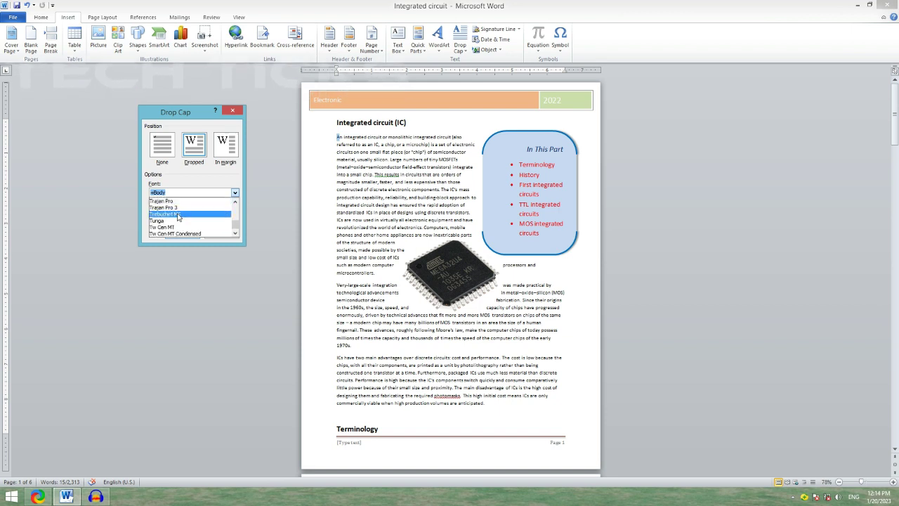
scroll(178, 217, up, 3)
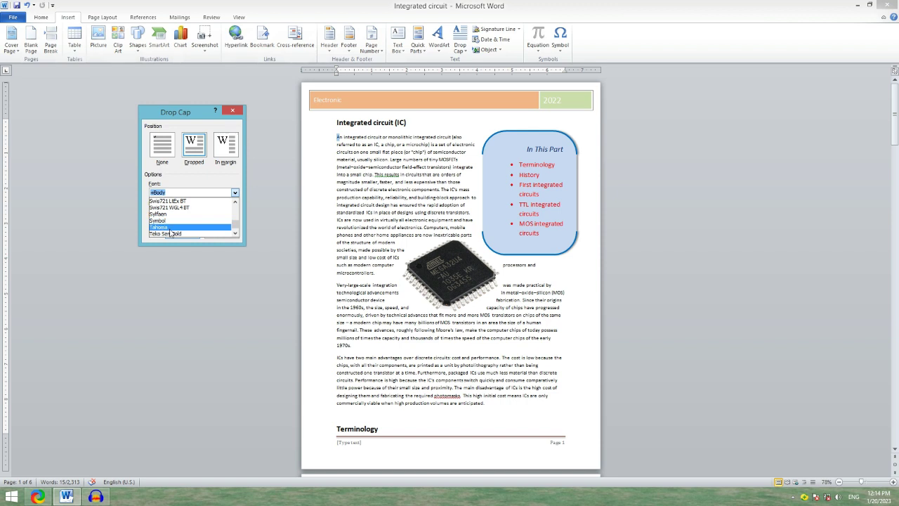
click(170, 227)
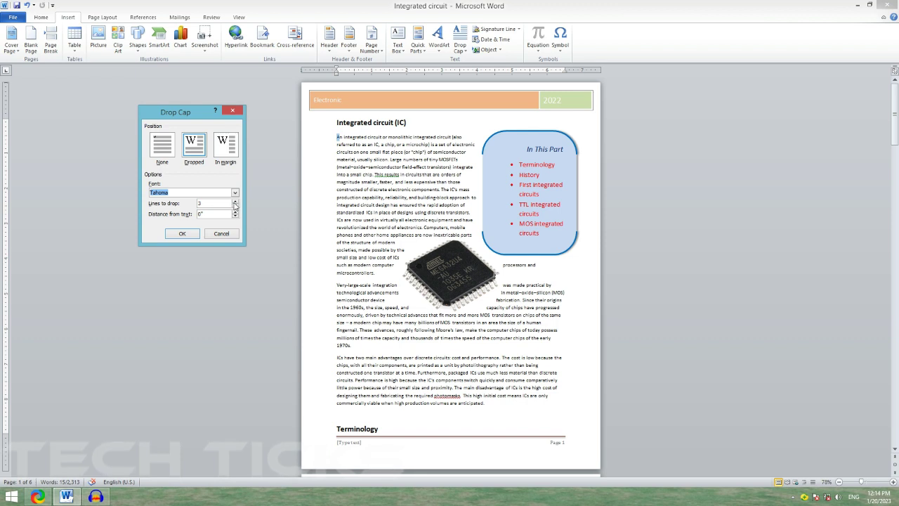
Set the drop cap to drop 4 lines and apply it
click(235, 201)
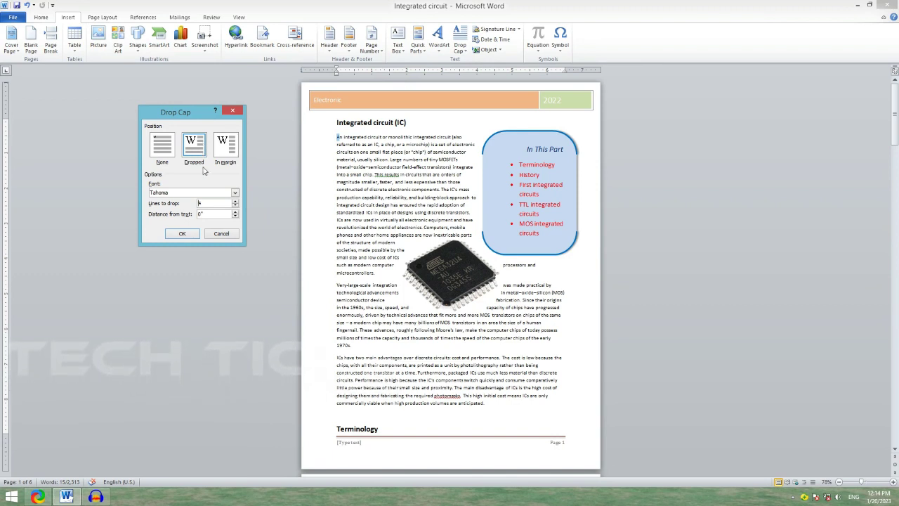
click(200, 213)
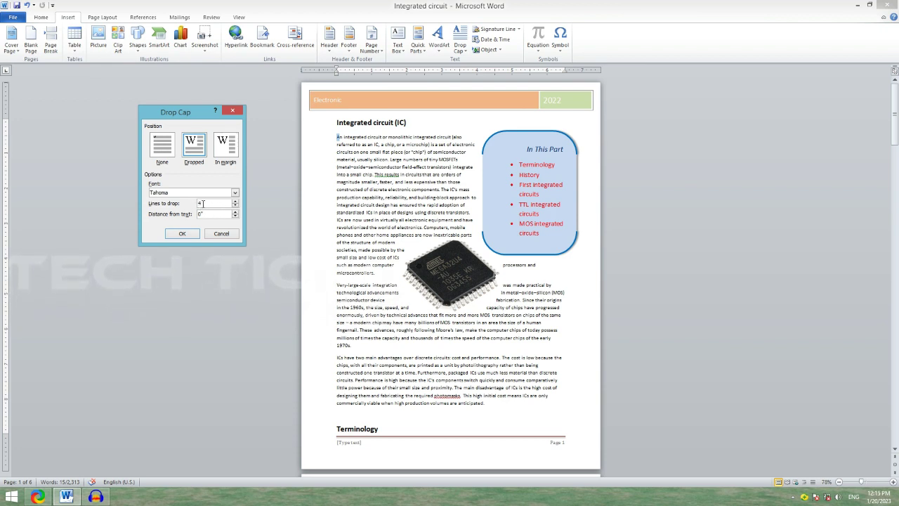
click(194, 235)
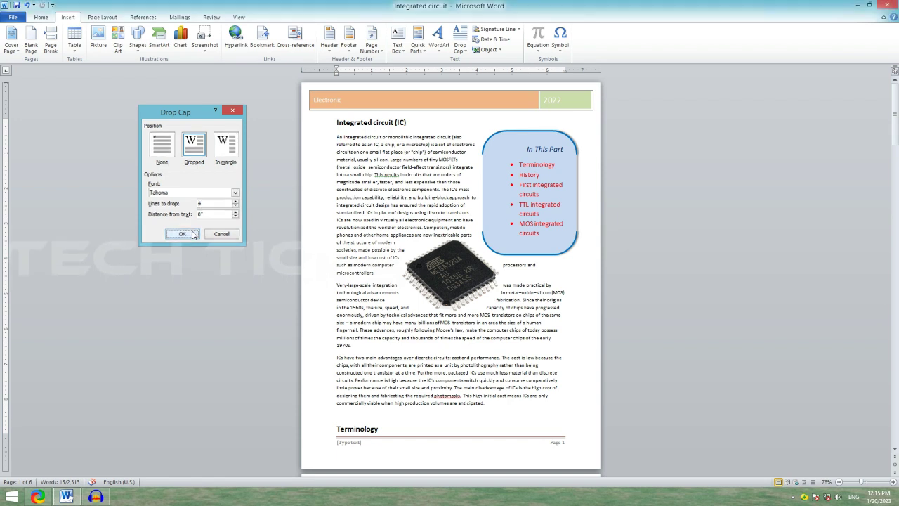
Select the Tahoma drop-cap A at the start of the opening paragraph
click(309, 123)
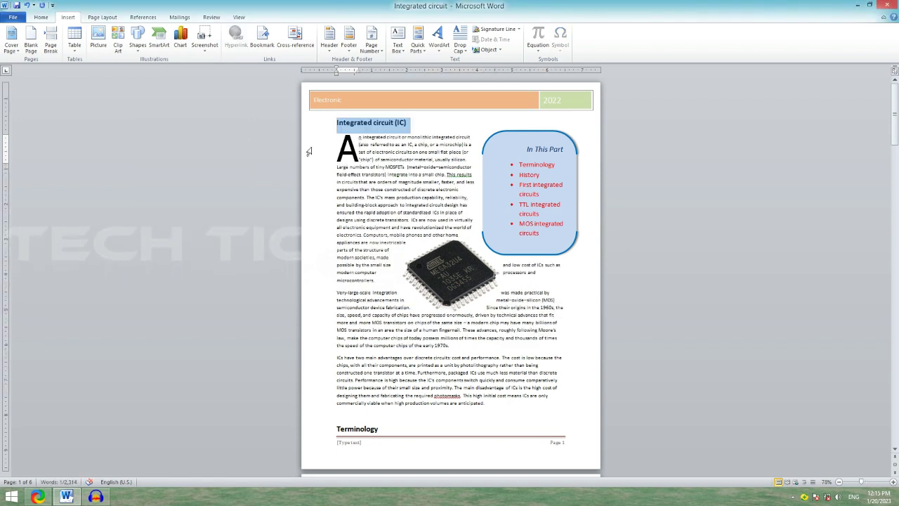
click(402, 169)
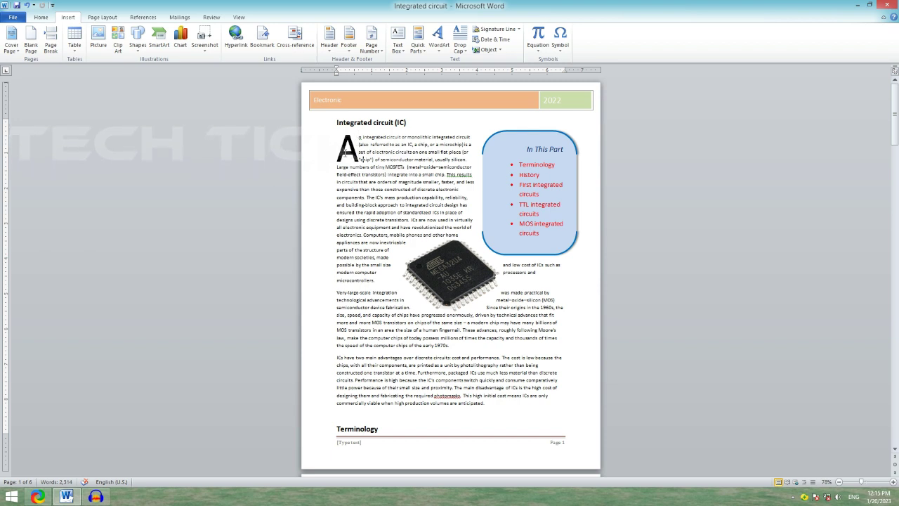
click(40, 18)
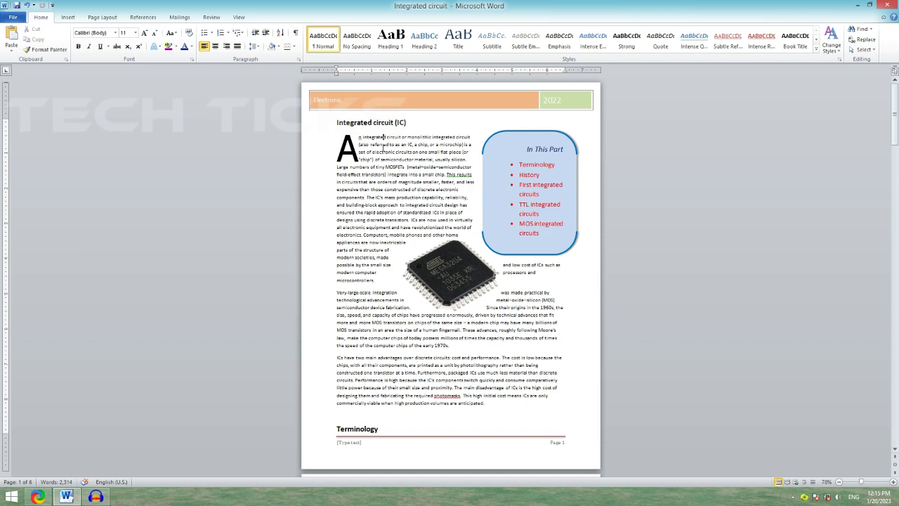
double_click(340, 146)
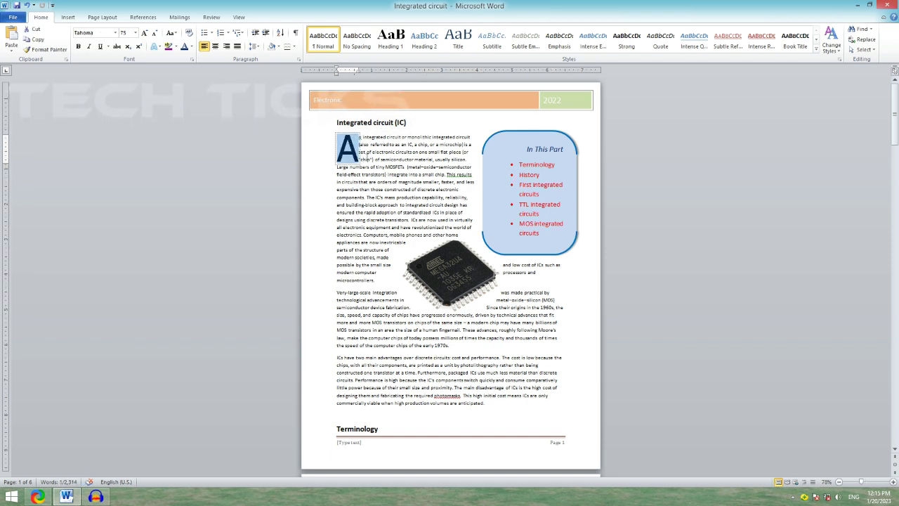
click(409, 158)
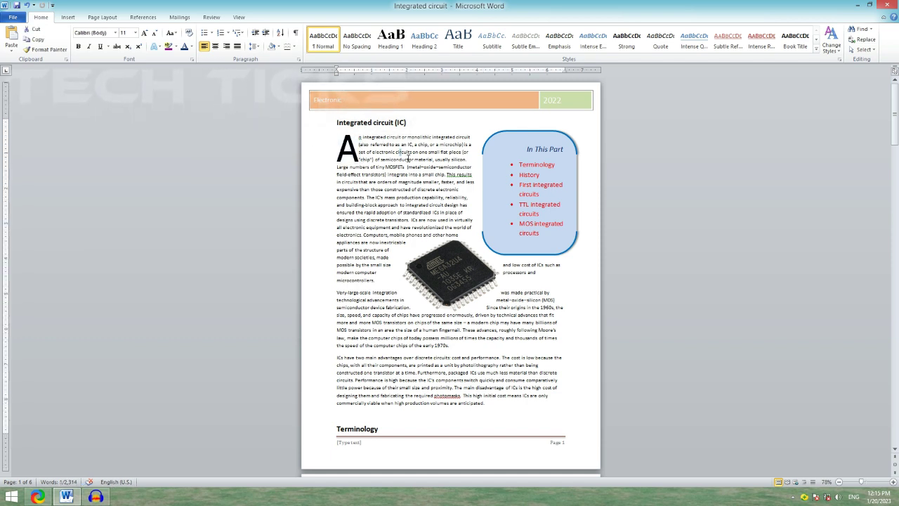
click(355, 156)
click(355, 156)
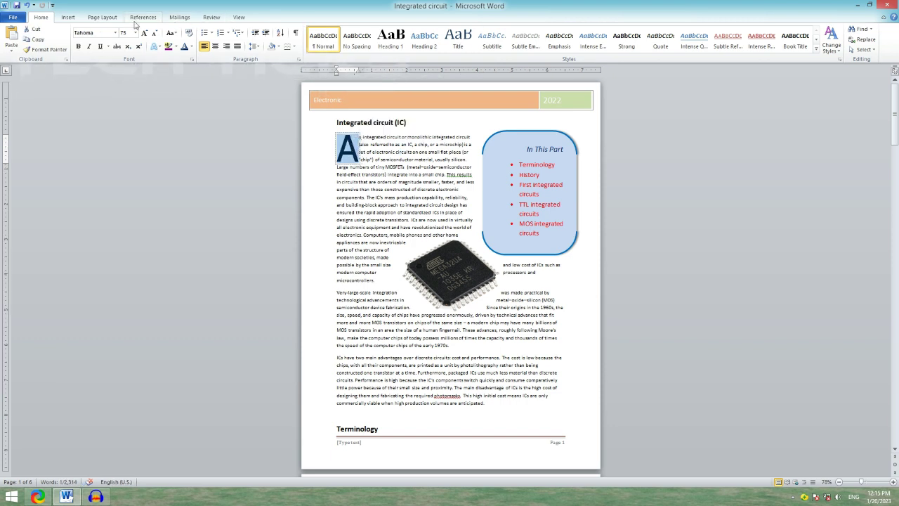
click(73, 18)
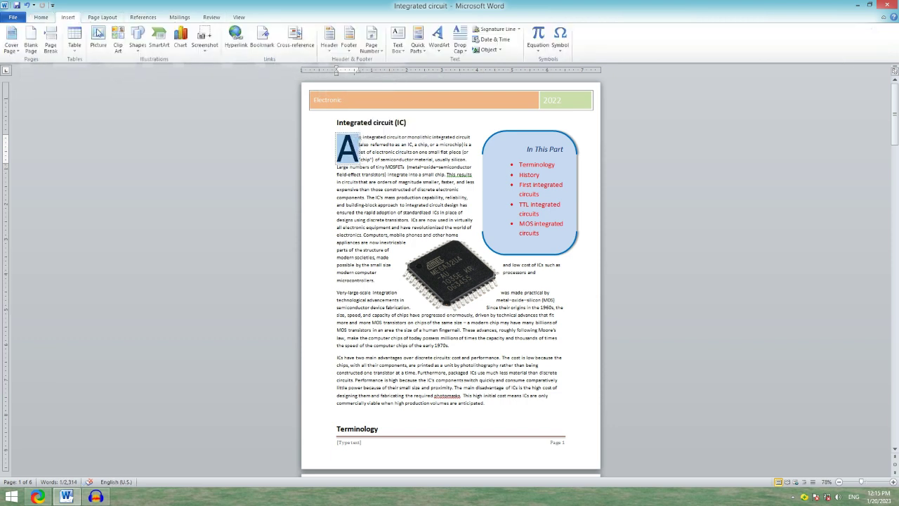
Change the drop cap to 3 lines with 0.5" distance from the text
click(462, 48)
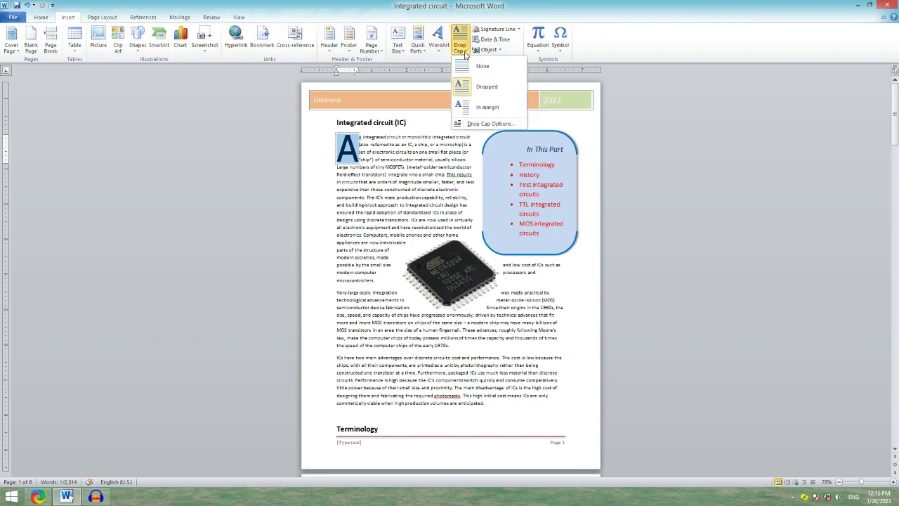
click(464, 124)
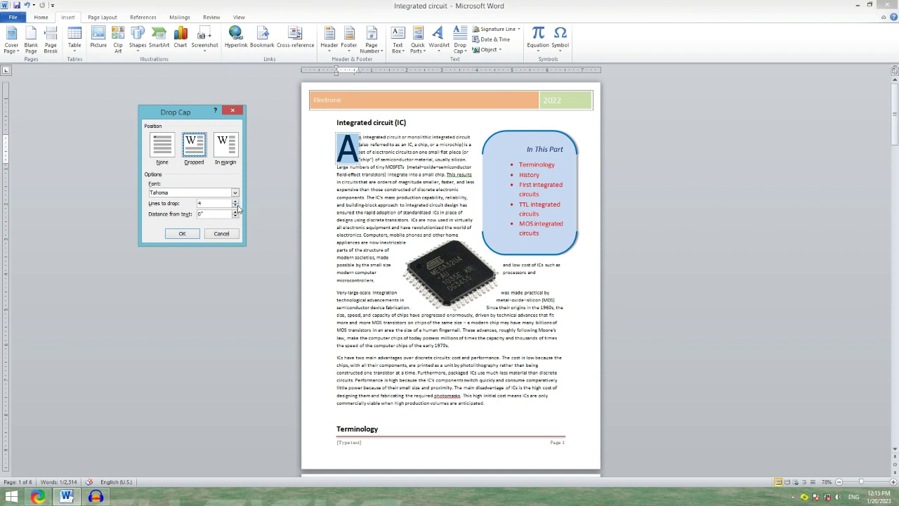
text(3)
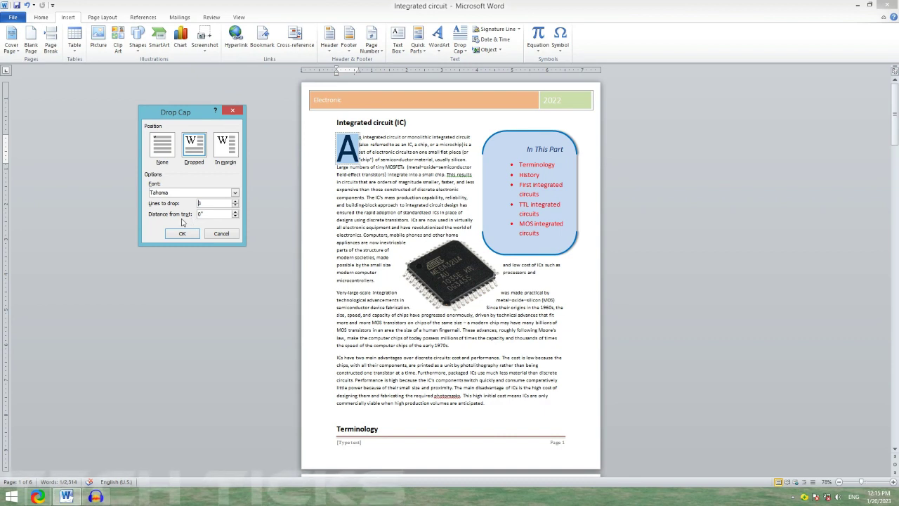
click(235, 212)
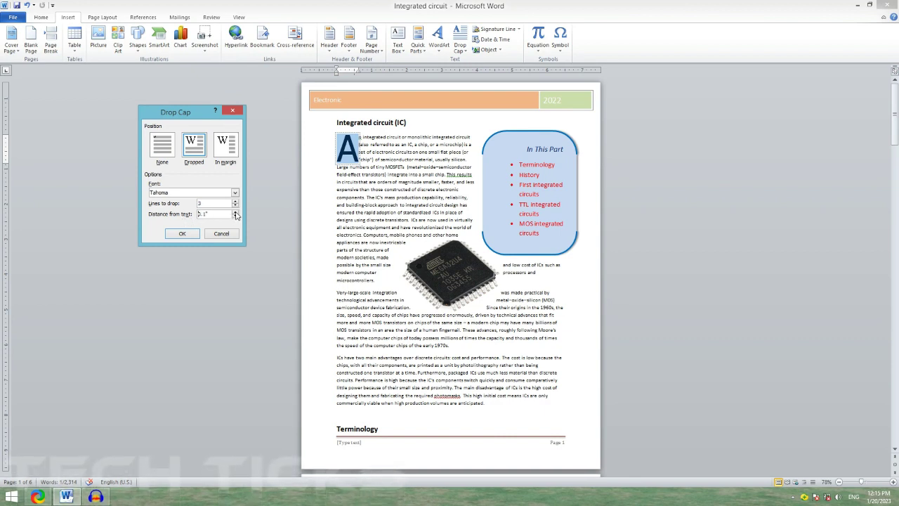
click(236, 211)
click(235, 211)
click(235, 211)
click(235, 211)
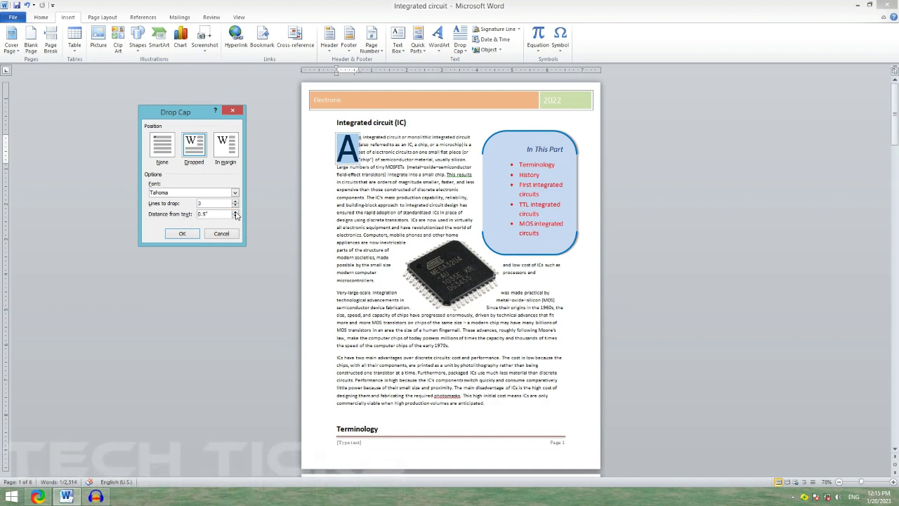
click(180, 234)
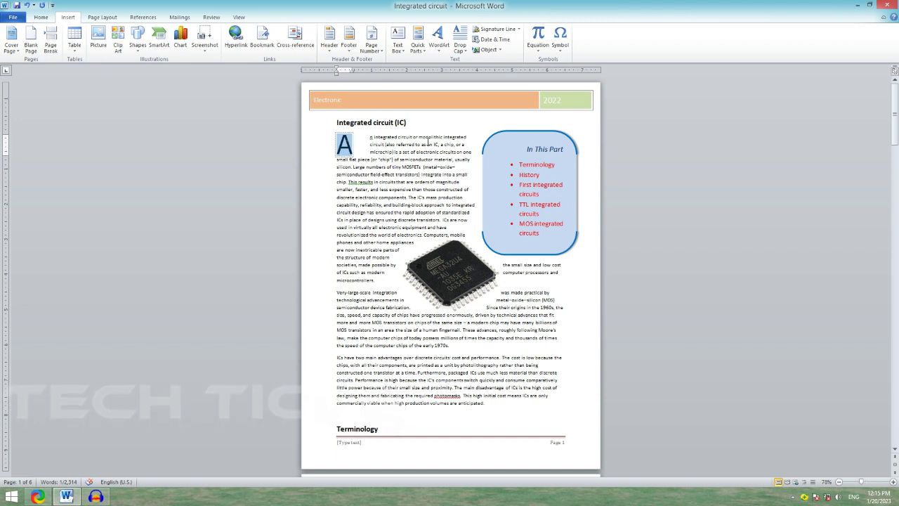
click(371, 137)
click(371, 144)
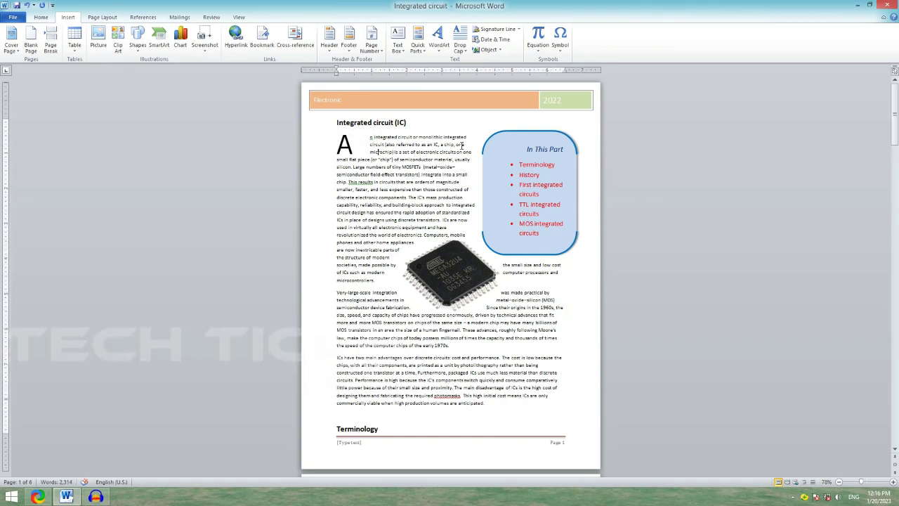
Try placing the drop-cap A in the left margin
click(466, 53)
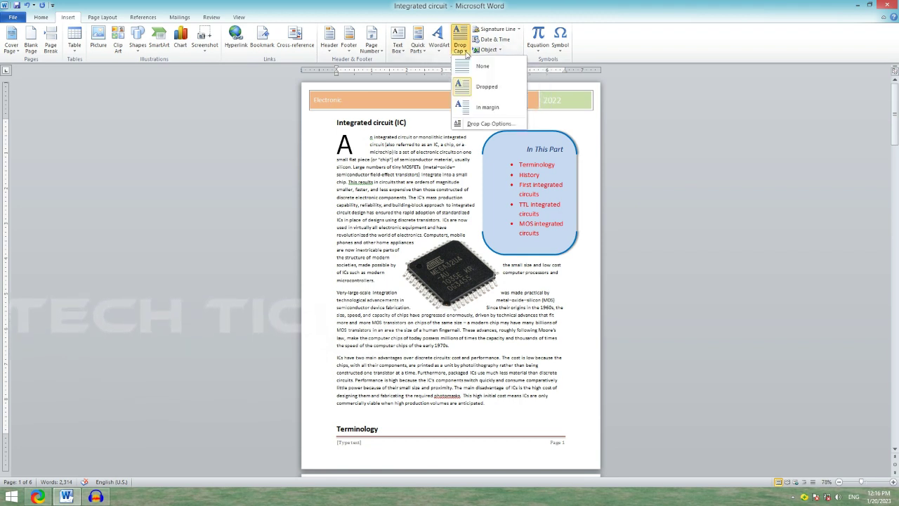
click(470, 123)
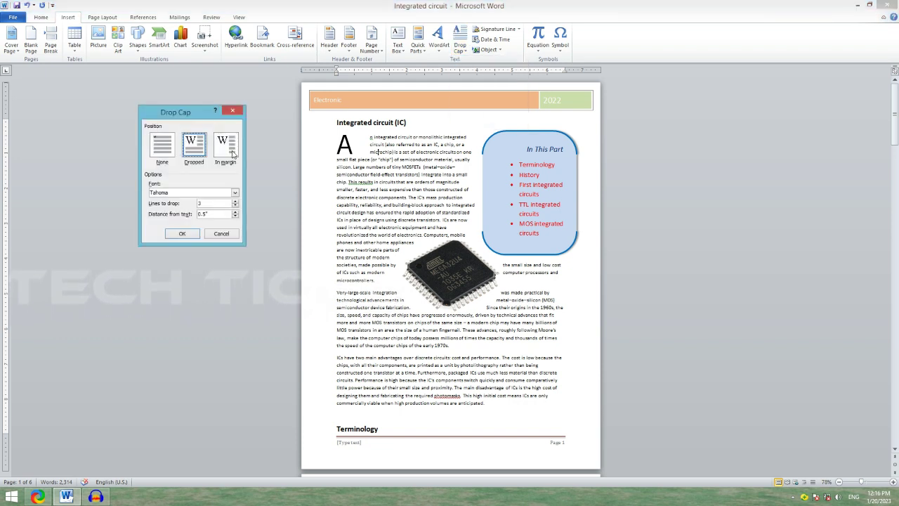
click(234, 154)
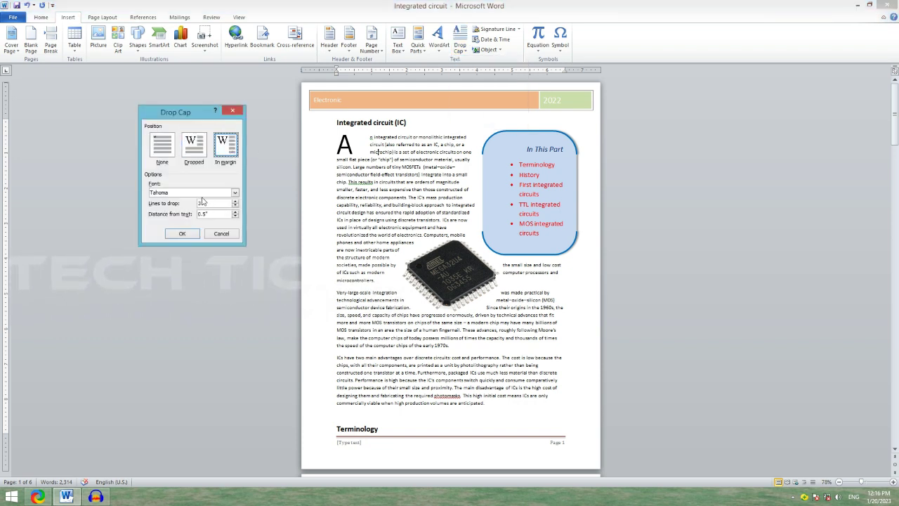
click(191, 233)
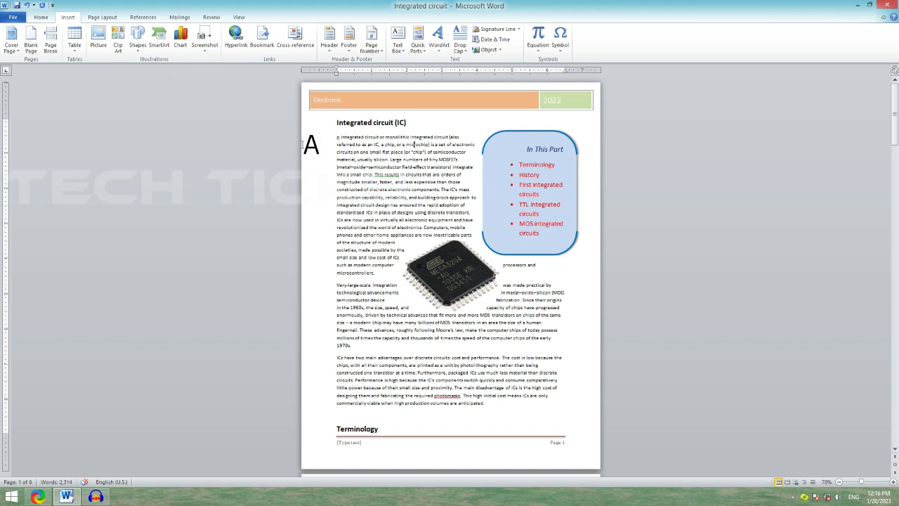
Reduce the drop cap's distance from text to 0.1" and return it to Dropped position
drag(303, 146, 319, 199)
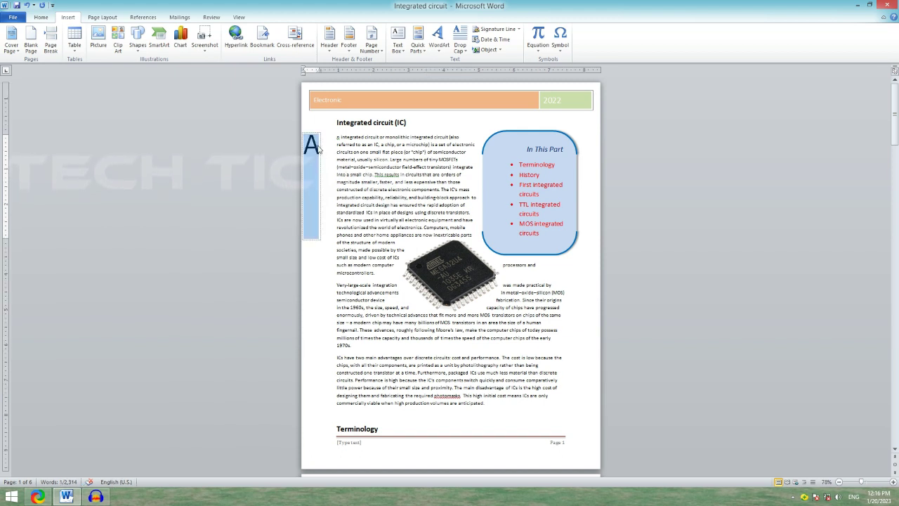
click(460, 38)
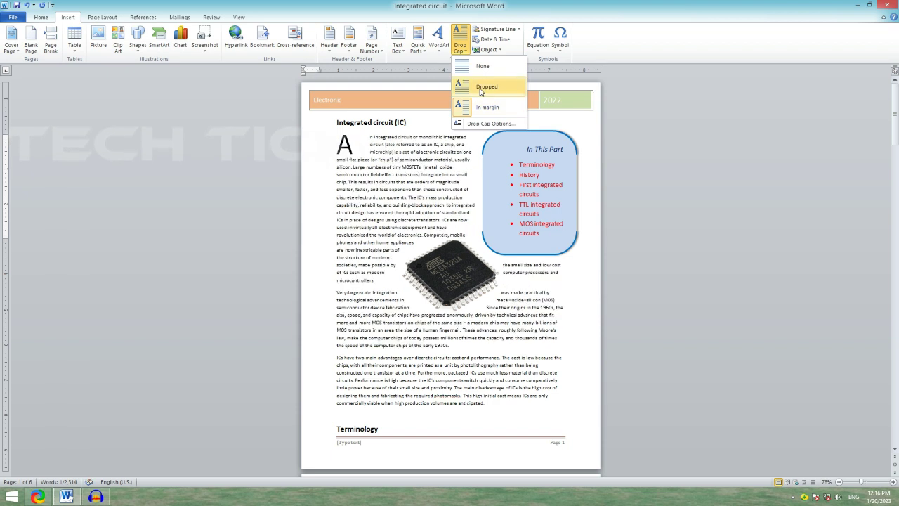
click(484, 123)
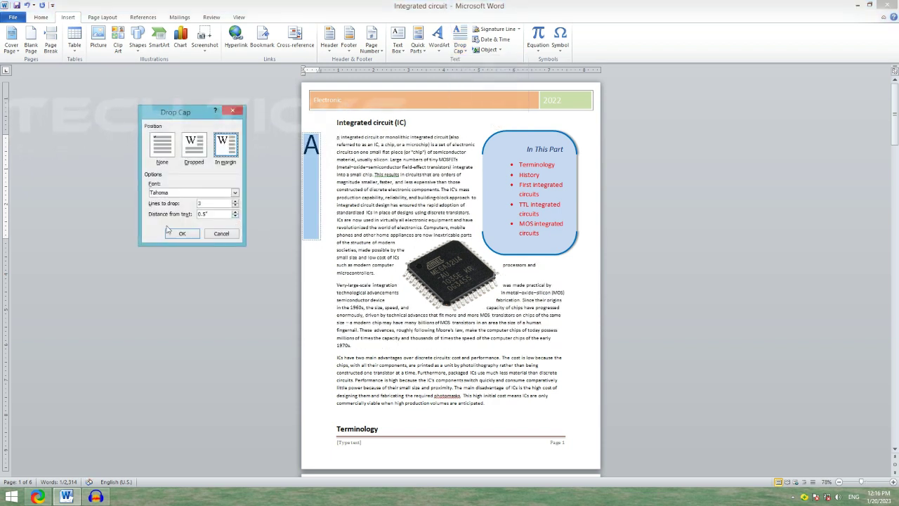
click(236, 217)
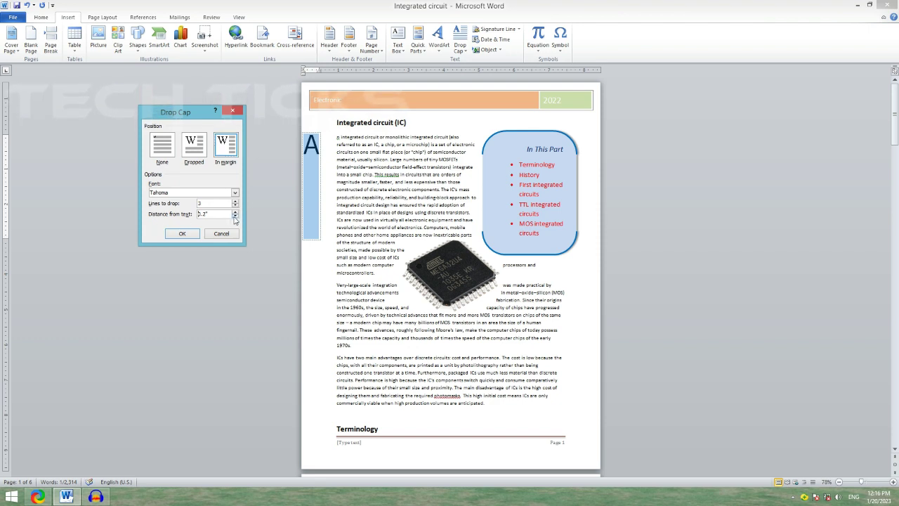
click(185, 235)
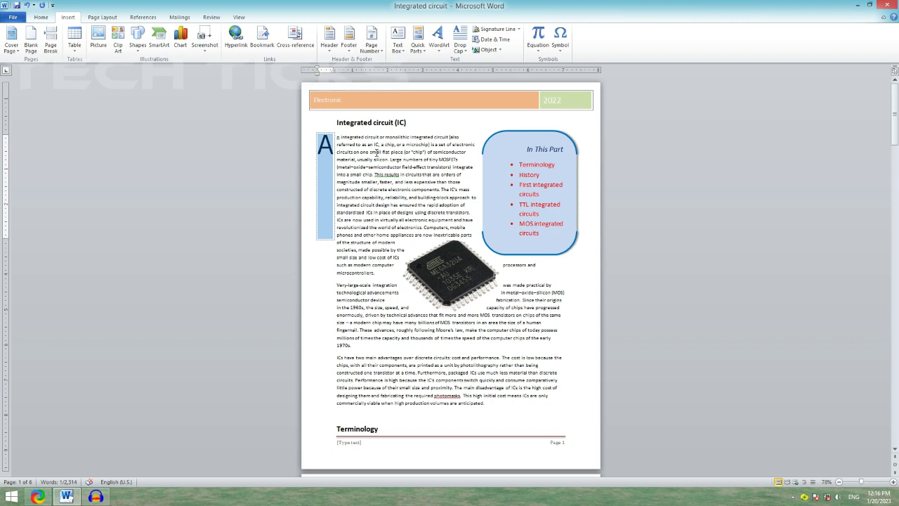
click(465, 54)
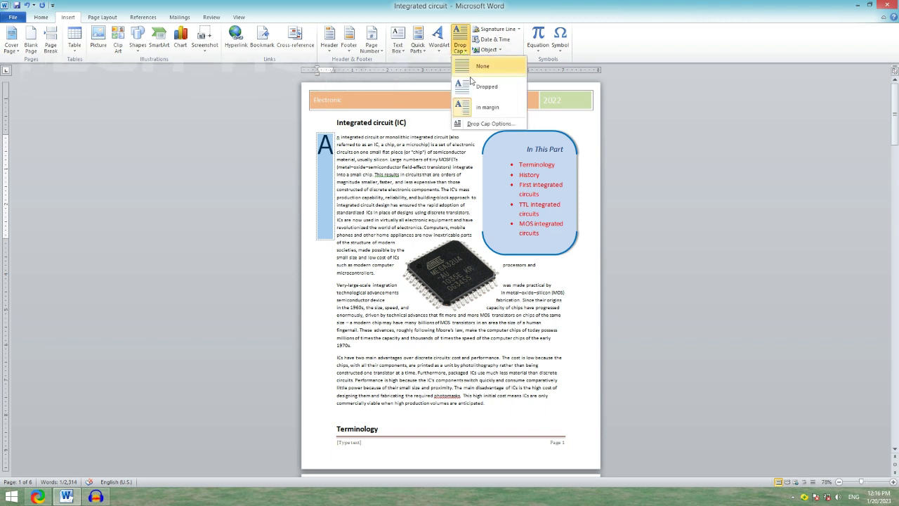
click(482, 95)
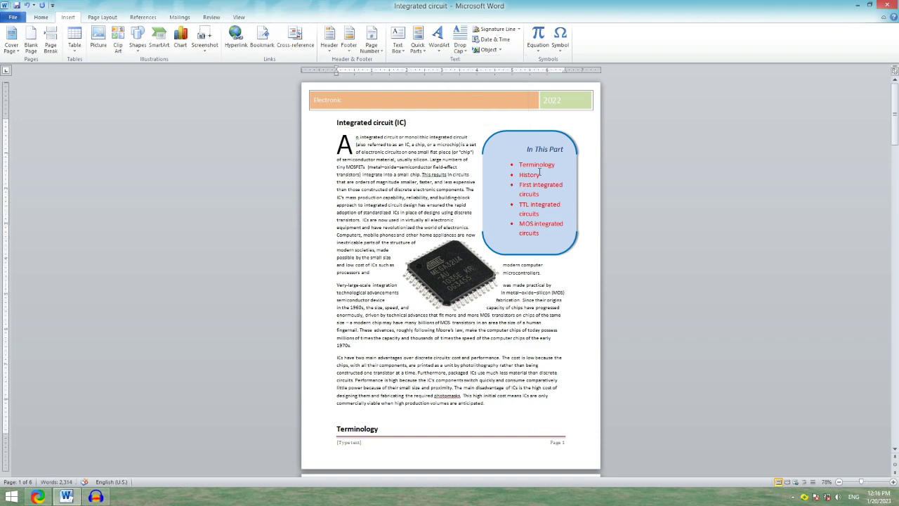
scroll(350, 150, down, 3)
scroll(356, 154, up, 3)
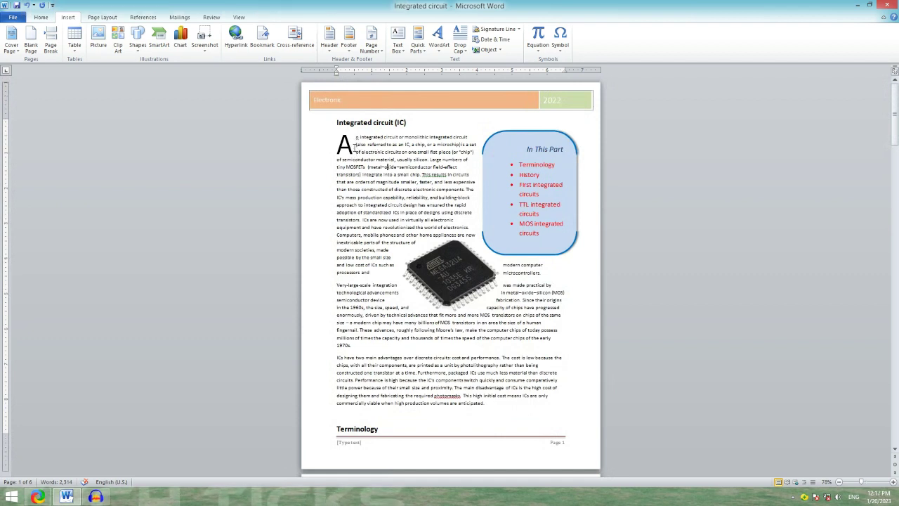
click(344, 144)
key(ctrl+Home)
scroll(466, 164, down, 1)
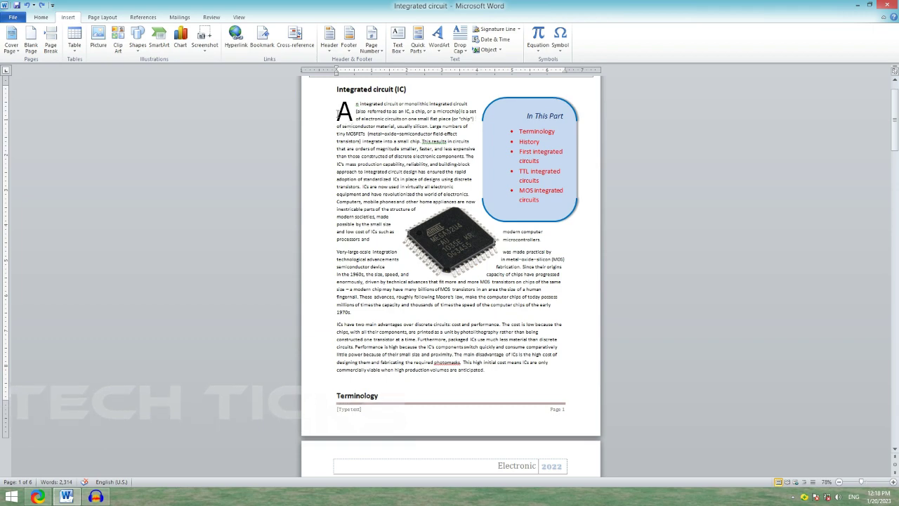
scroll(390, 259, down, 2)
scroll(390, 259, up, 1)
scroll(388, 256, up, 2)
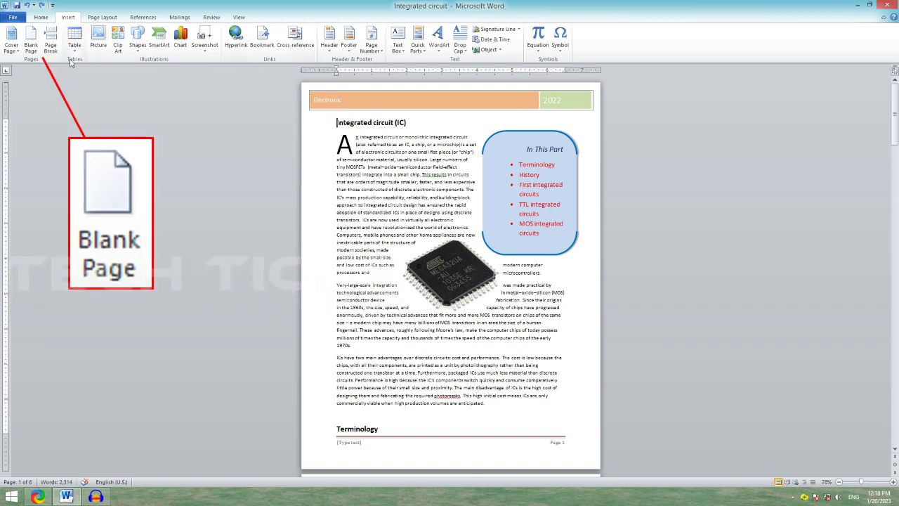
Insert a blank page before the article and scroll back to the top of page 1
click(32, 42)
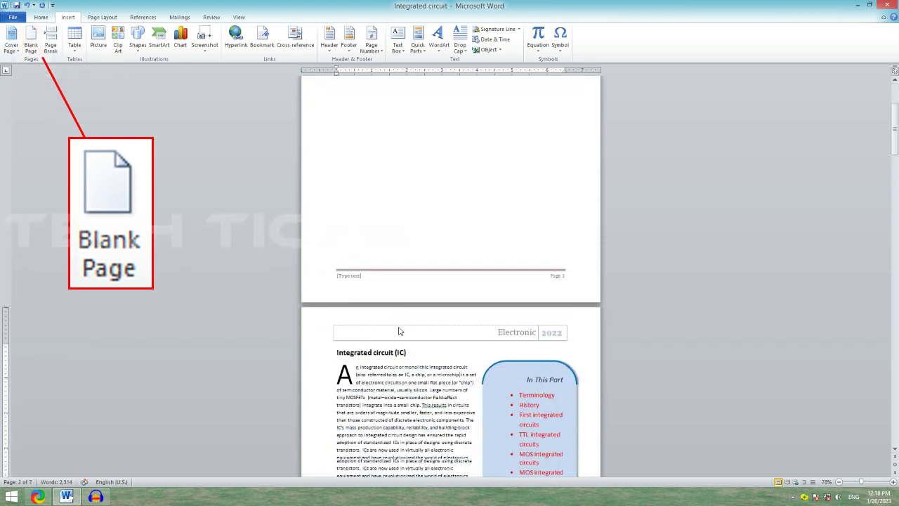
scroll(399, 329, up, 5)
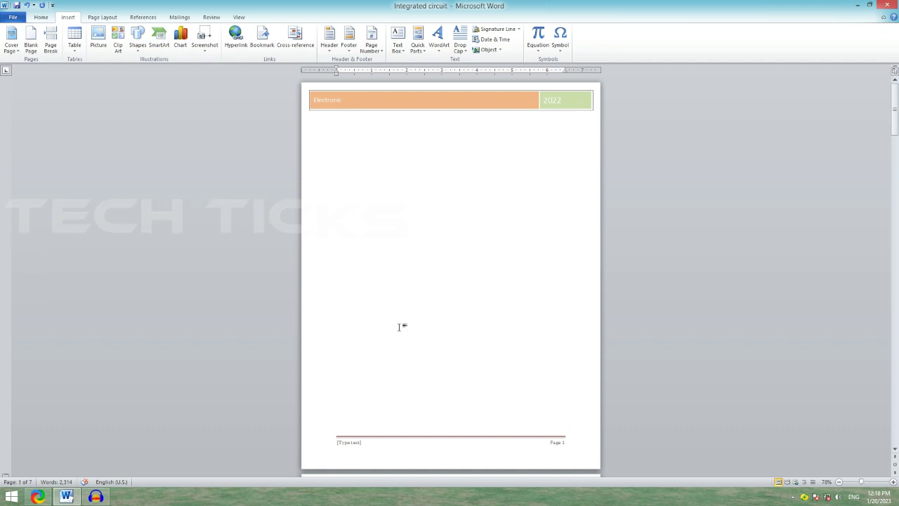
scroll(373, 342, down, 3)
scroll(370, 356, down, 2)
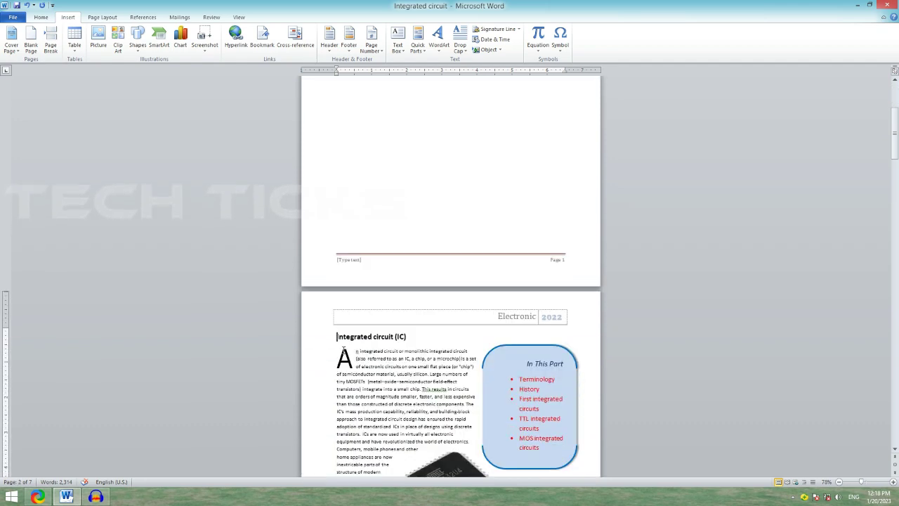
scroll(414, 187, up, 5)
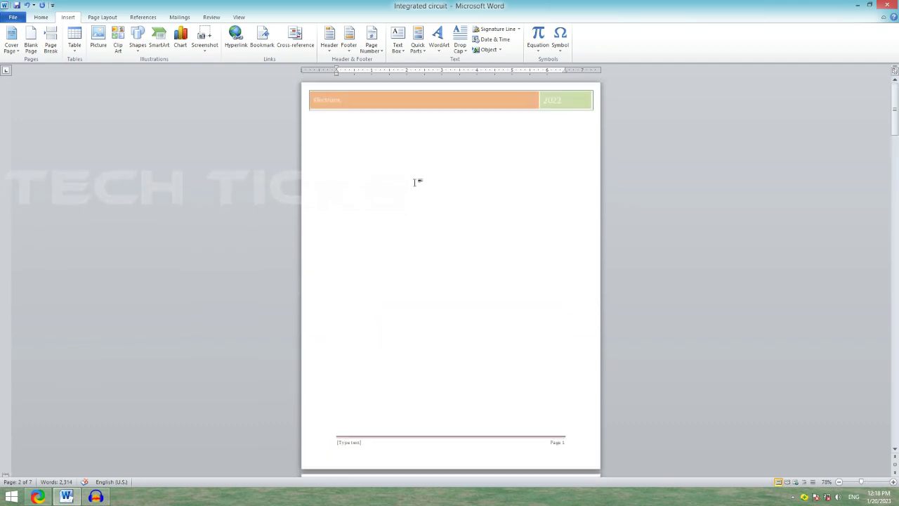
scroll(418, 181, down, 2)
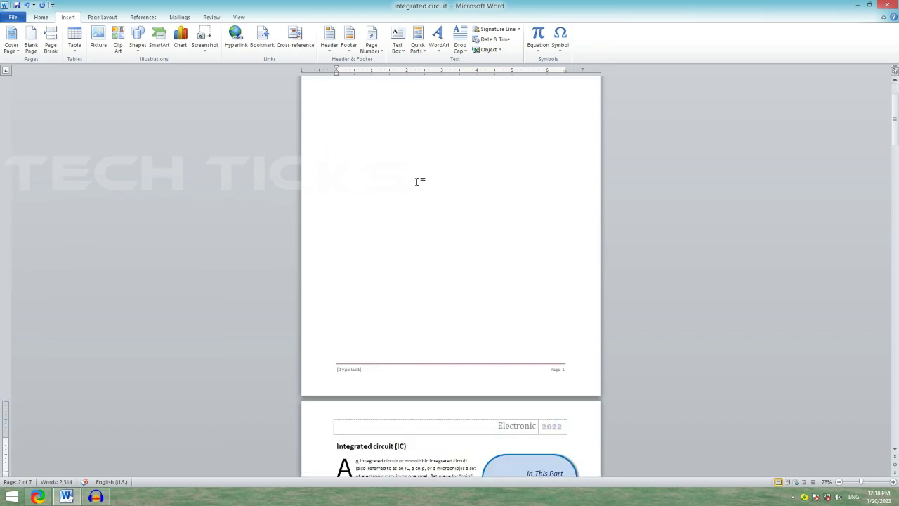
scroll(418, 181, up, 2)
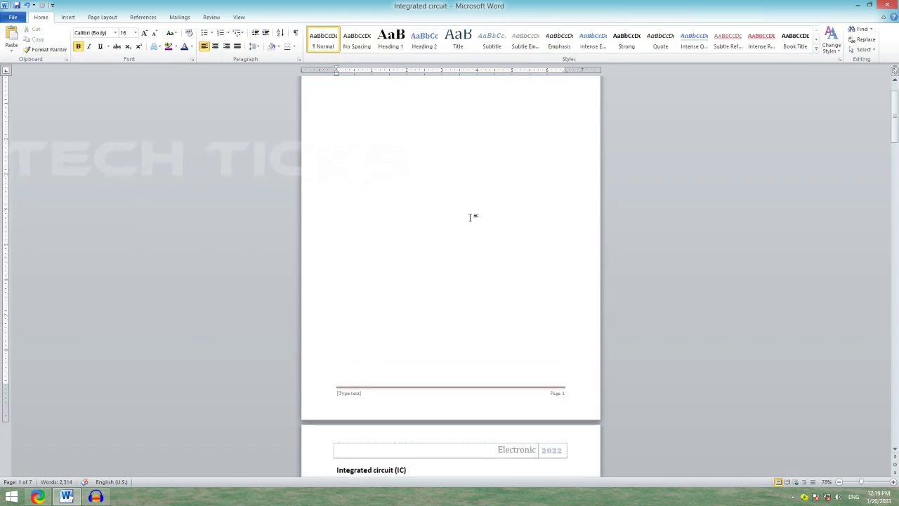
scroll(488, 261, up, 1)
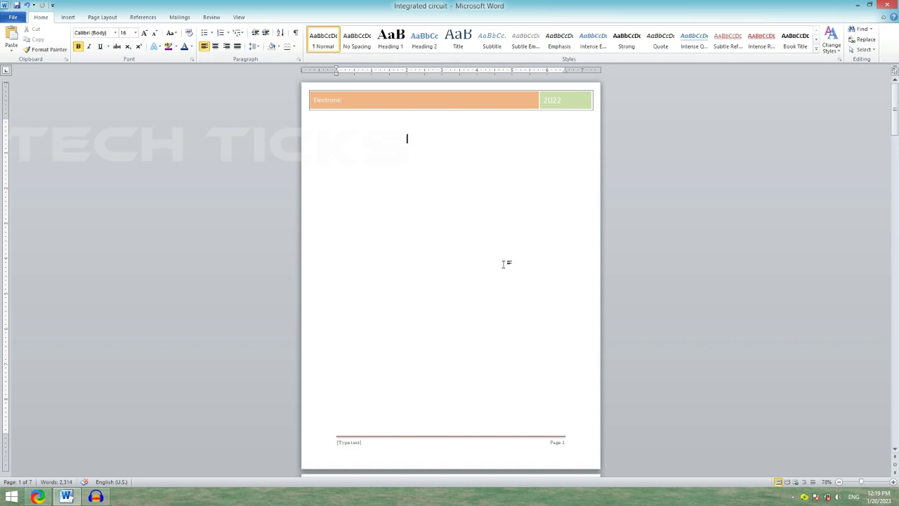
click(68, 17)
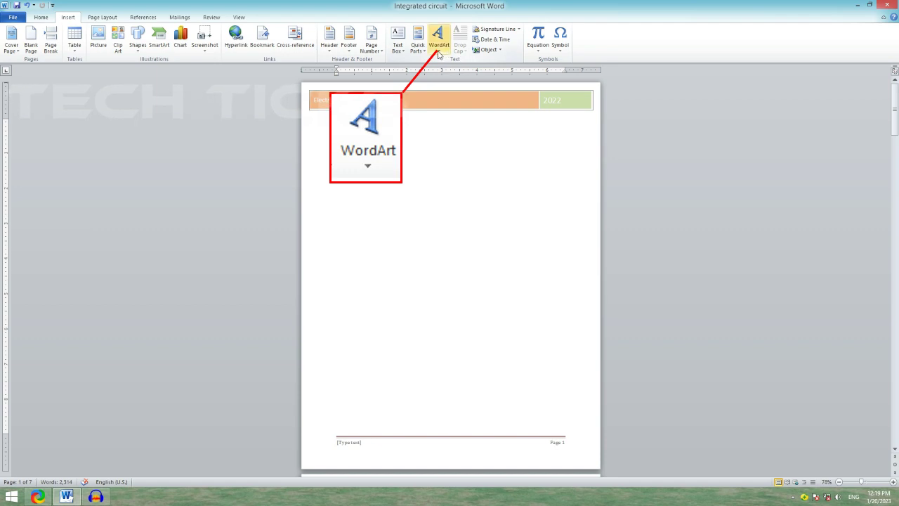
Insert WordArt in the orange outline style, showing 'Your text here'
click(440, 53)
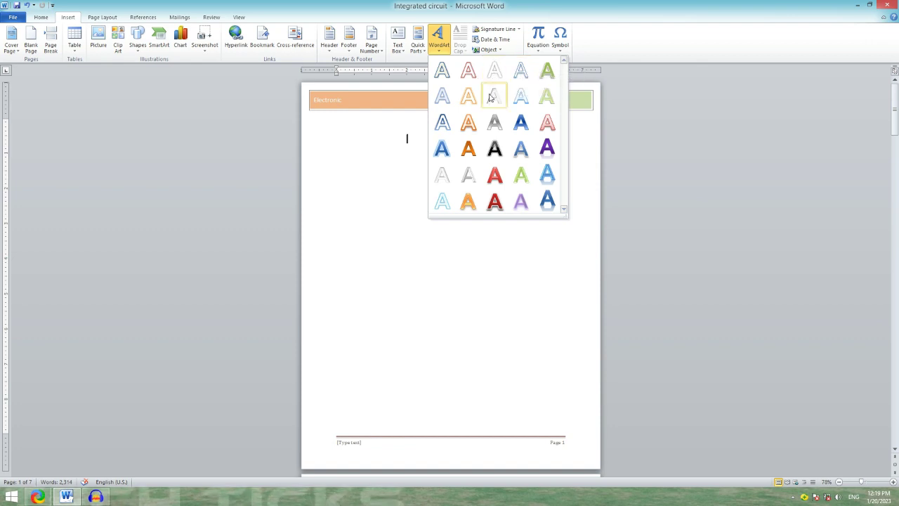
click(470, 124)
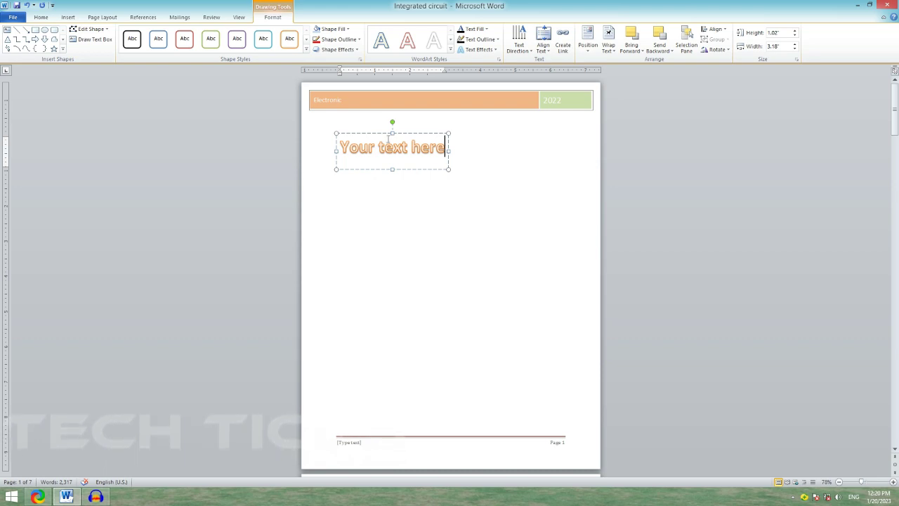
Paste 'Integrated circuit (IC)' over the WordArt placeholder text
drag(341, 146, 449, 146)
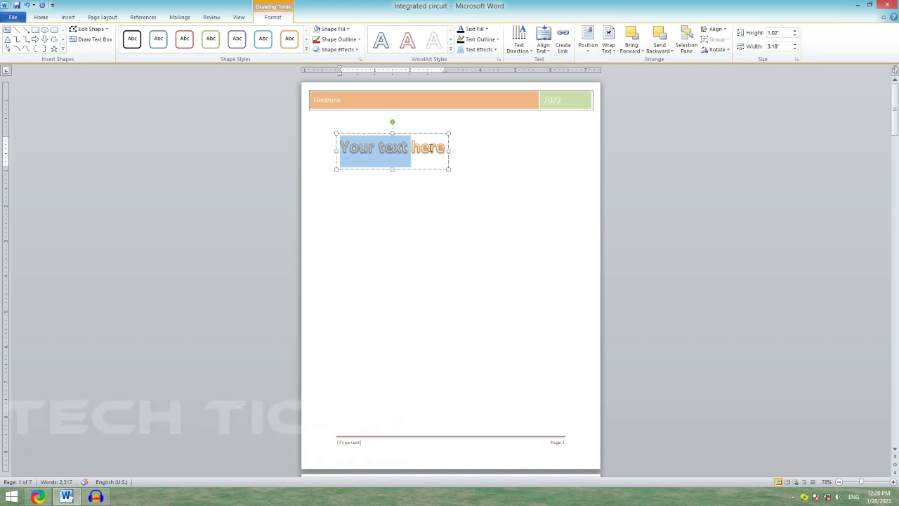
scroll(468, 204, down, 3)
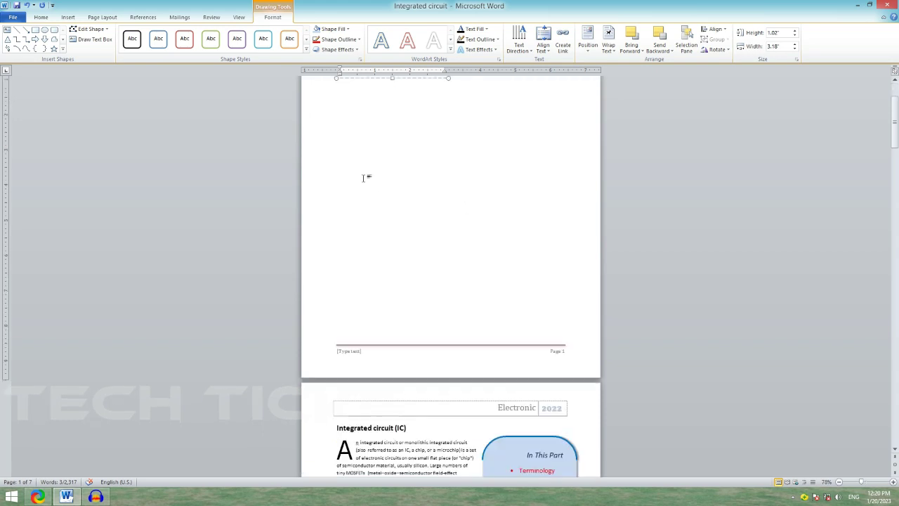
scroll(363, 177, up, 3)
right_click(387, 151)
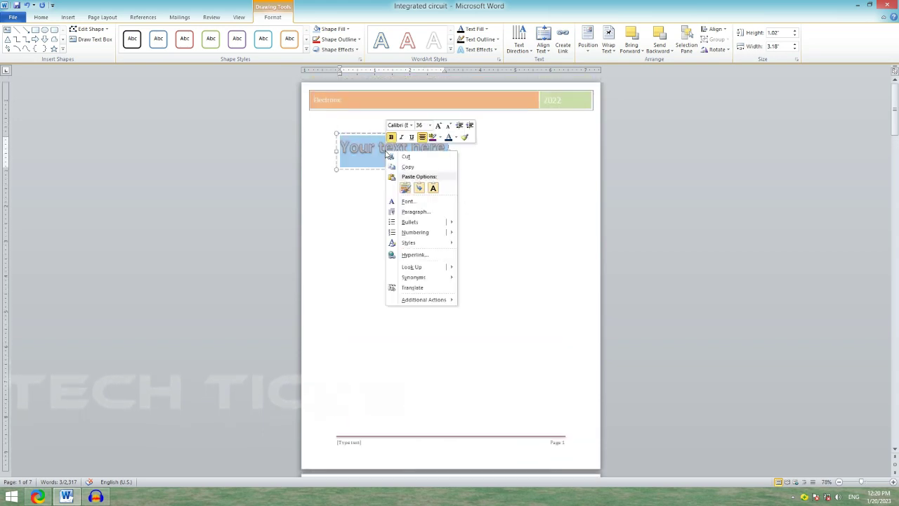
click(404, 187)
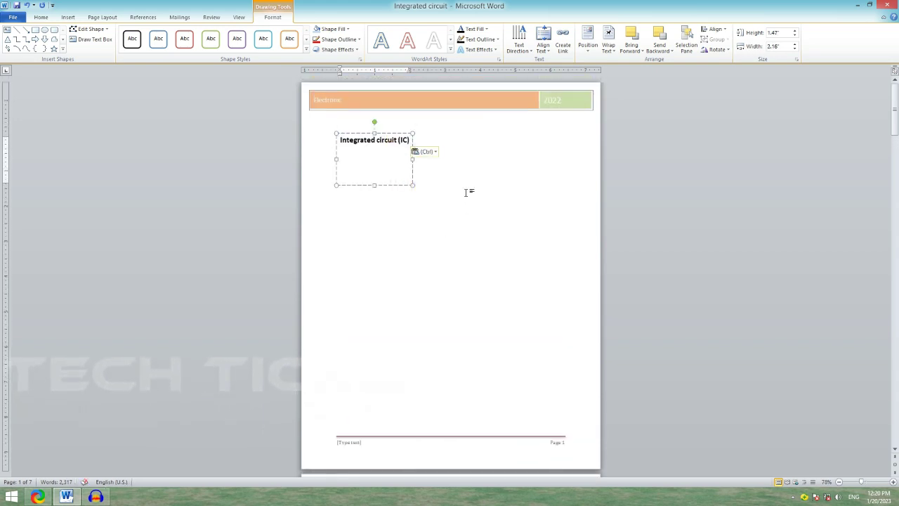
Widen the title box to 6.61" and select its text
click(425, 163)
click(419, 160)
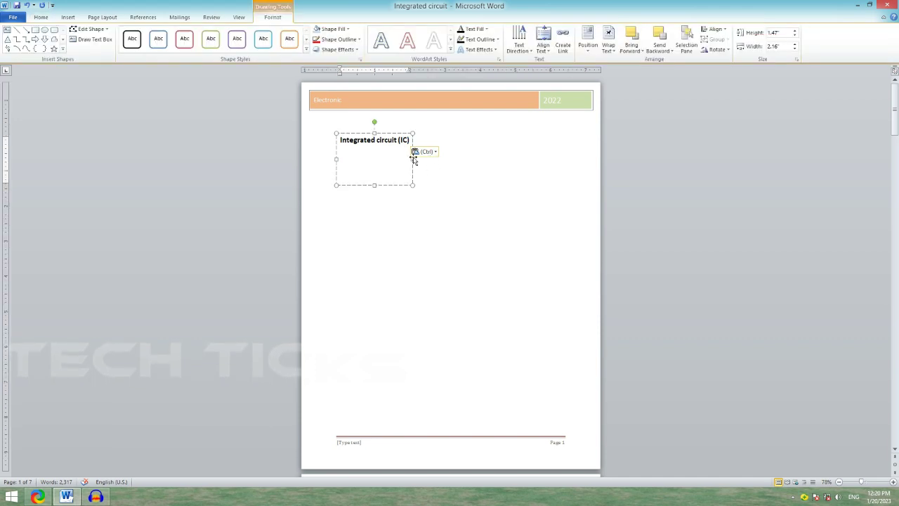
drag(413, 158, 568, 160)
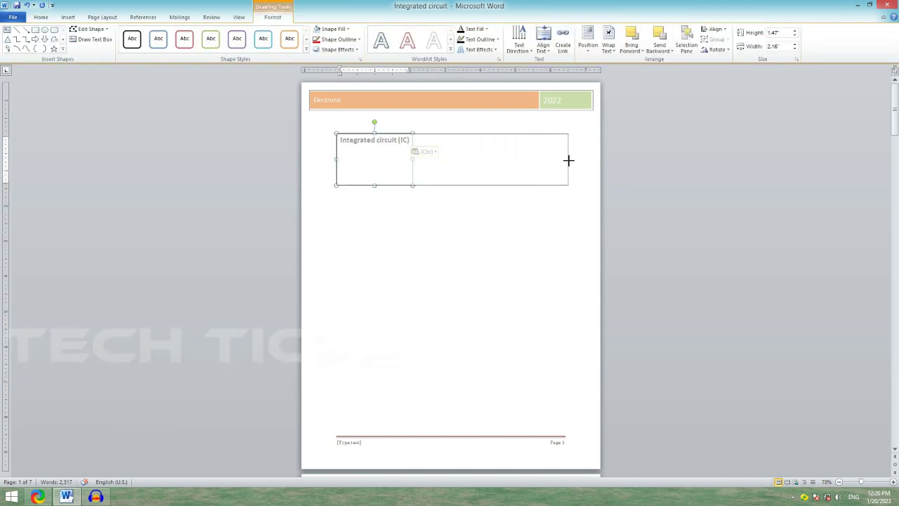
drag(568, 160, 568, 160)
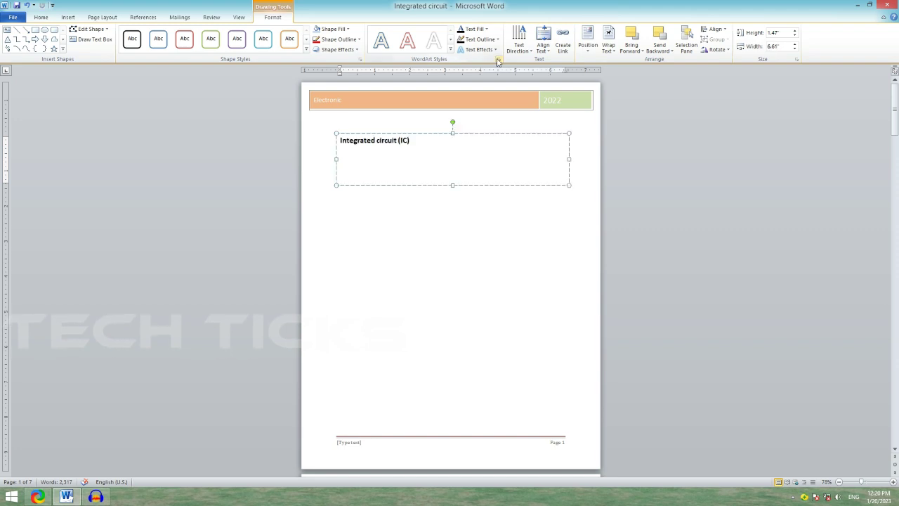
drag(437, 146, 340, 143)
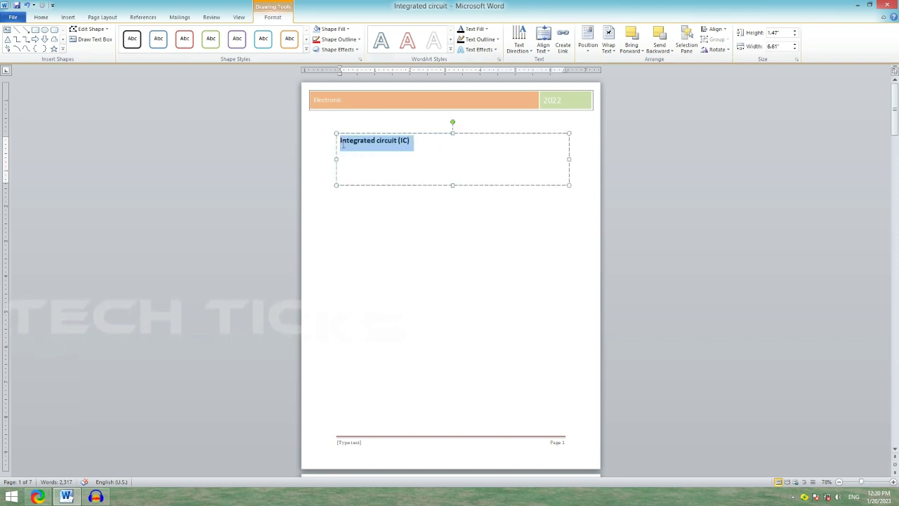
click(40, 18)
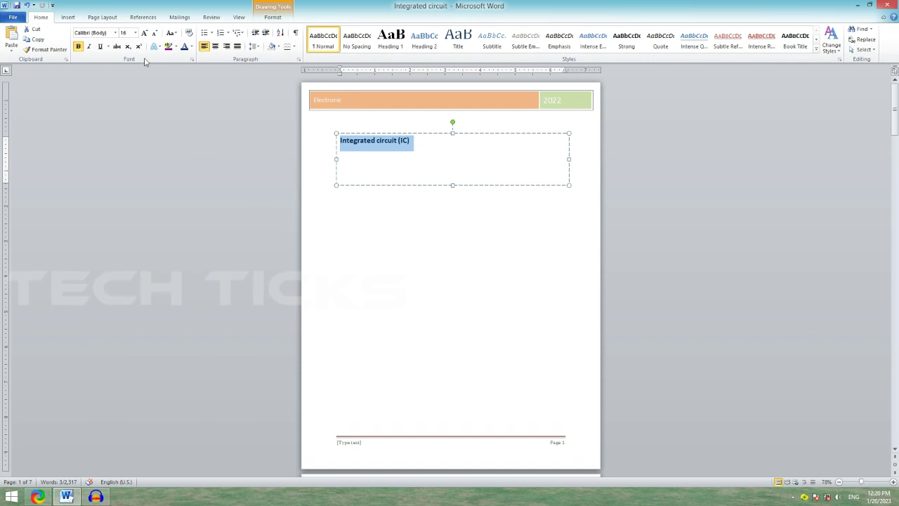
Set the 'Integrated circuit (IC)' title to 72 pt, keeping it bold
click(135, 32)
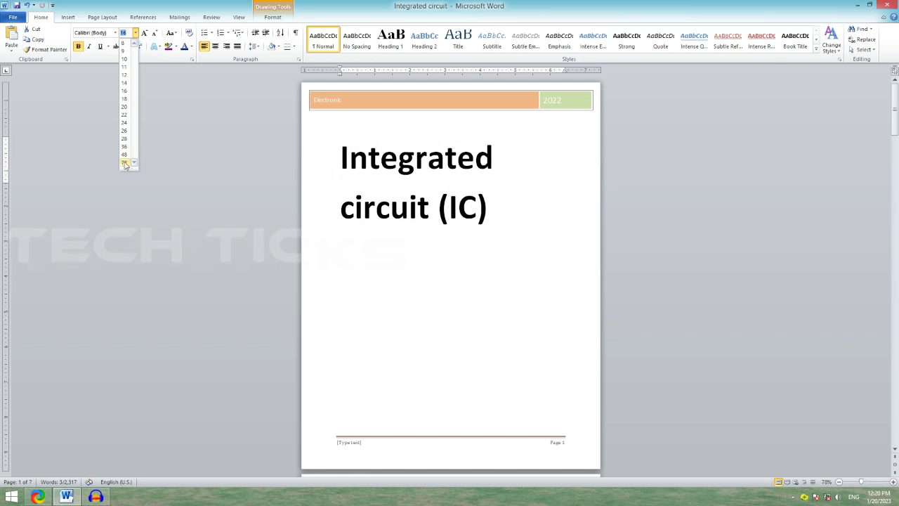
click(126, 163)
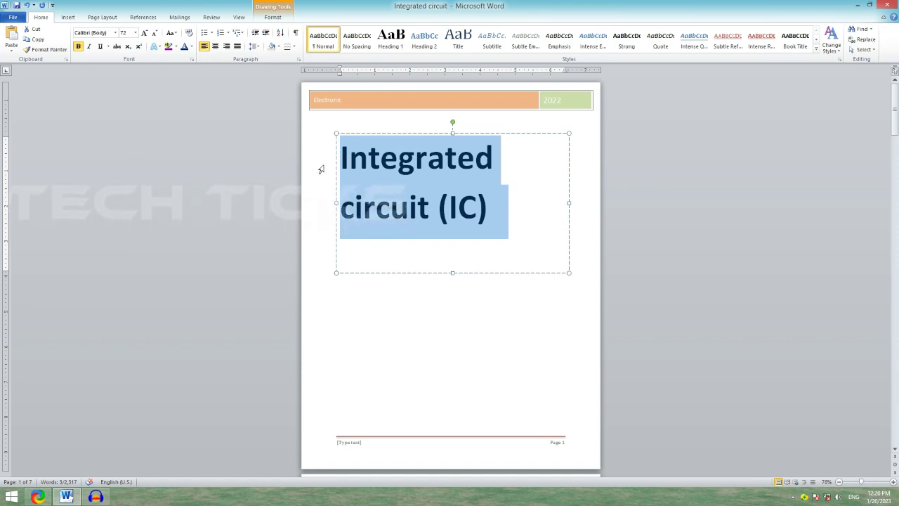
click(78, 47)
click(78, 47)
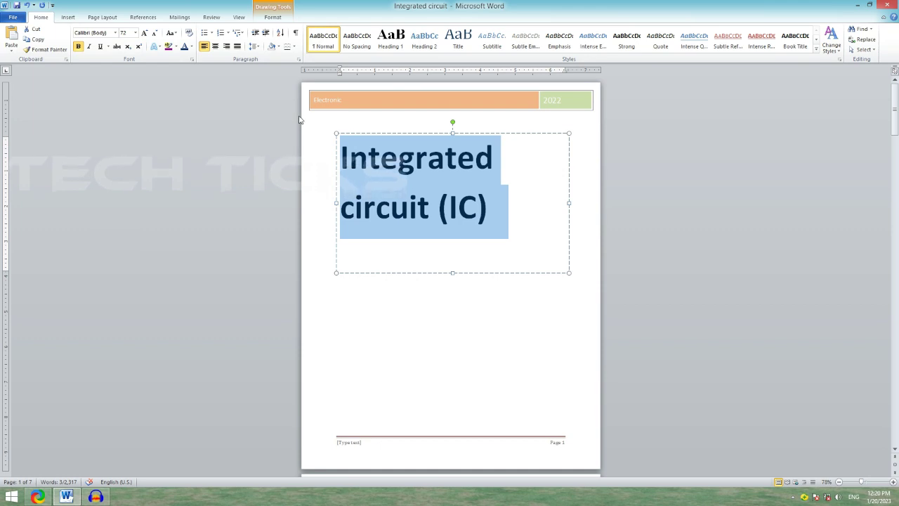
click(271, 16)
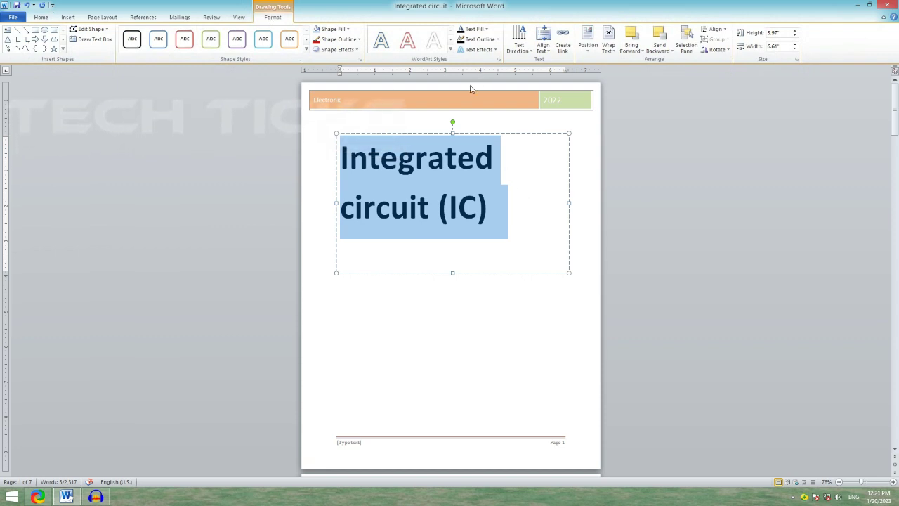
click(450, 49)
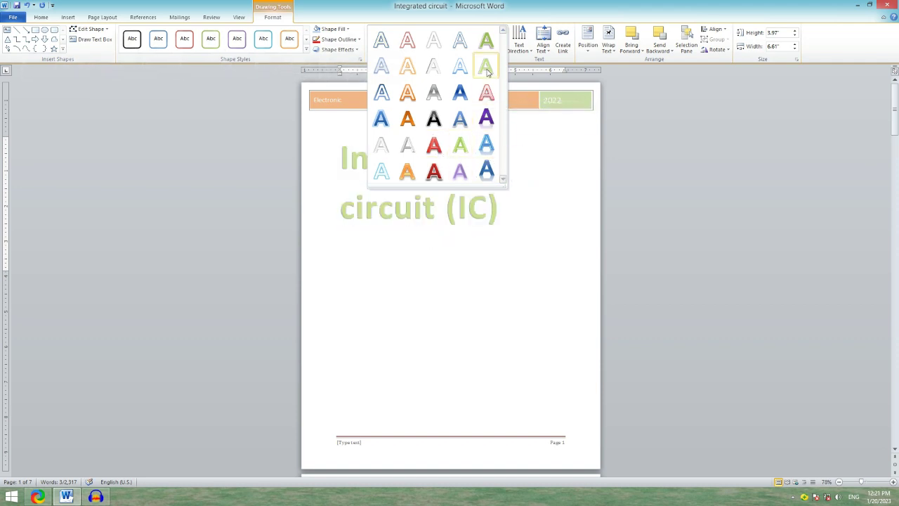
Apply Fill - White, Gradient Outline - Accent 1 and resize the box to 3.15" × 4.91"
click(388, 99)
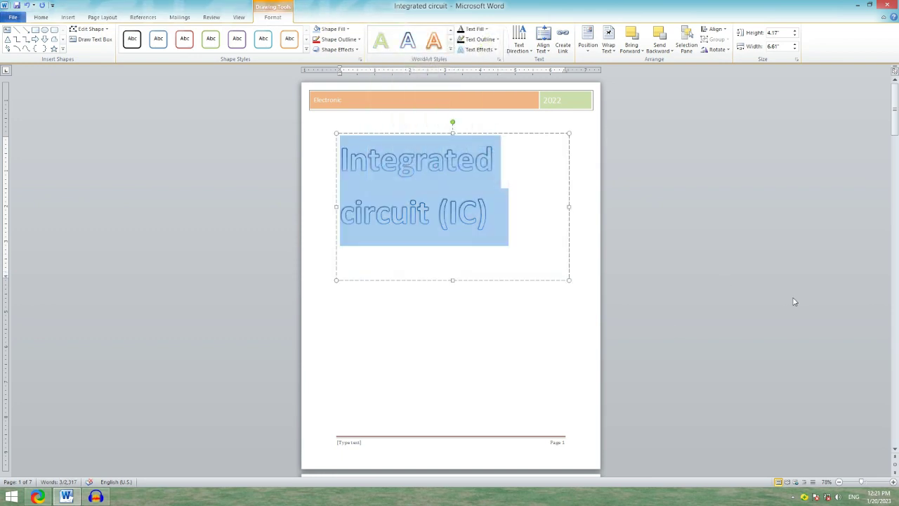
click(453, 276)
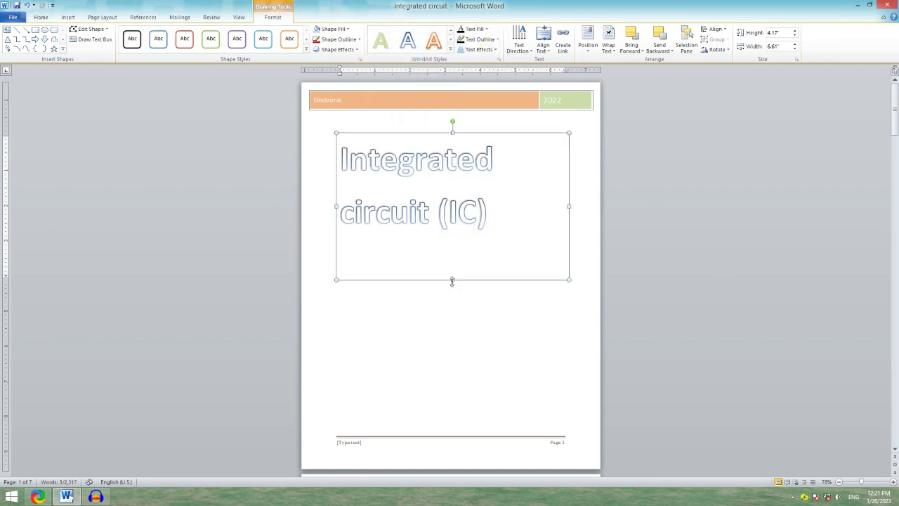
drag(451, 274, 450, 244)
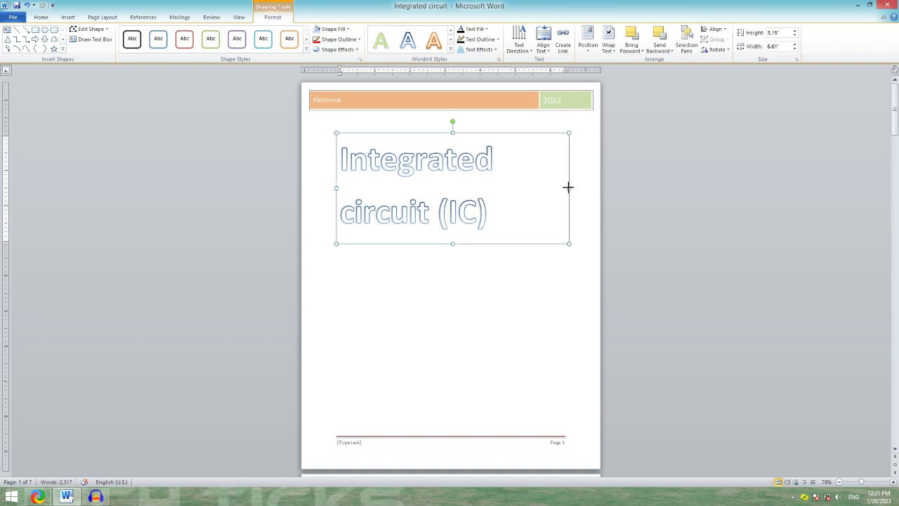
drag(568, 187, 510, 188)
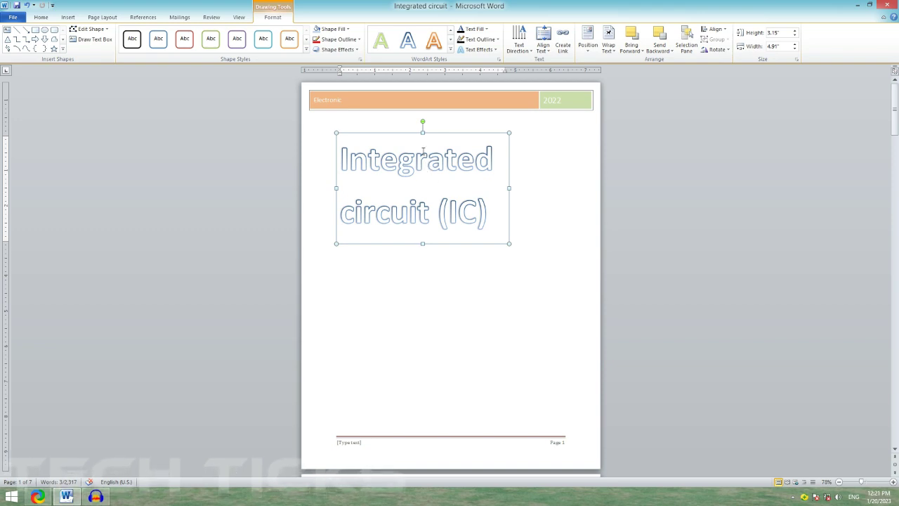
Move the title box to the upper left, just below the header
drag(416, 131, 447, 145)
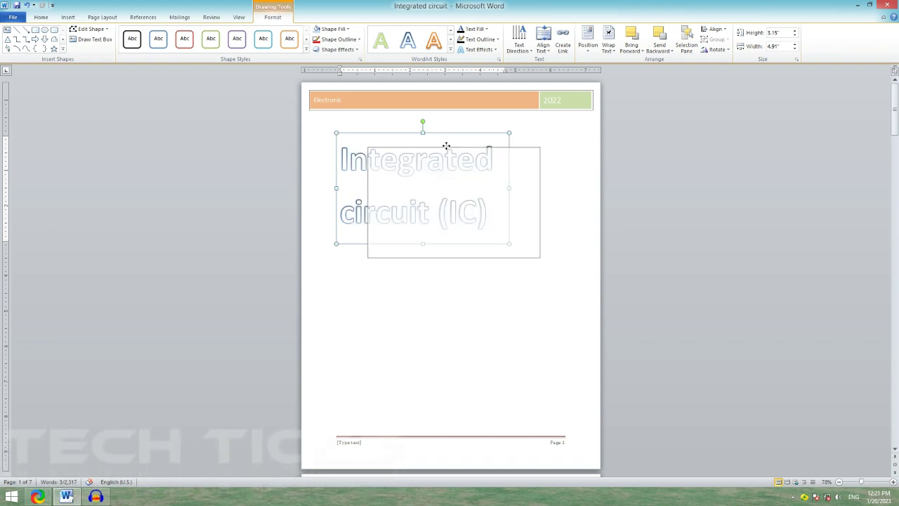
drag(446, 146, 446, 146)
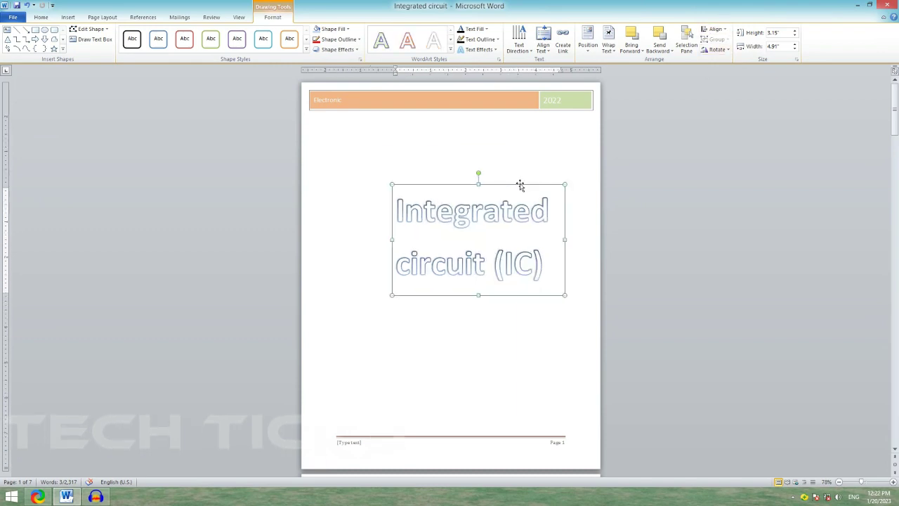
drag(517, 176, 456, 144)
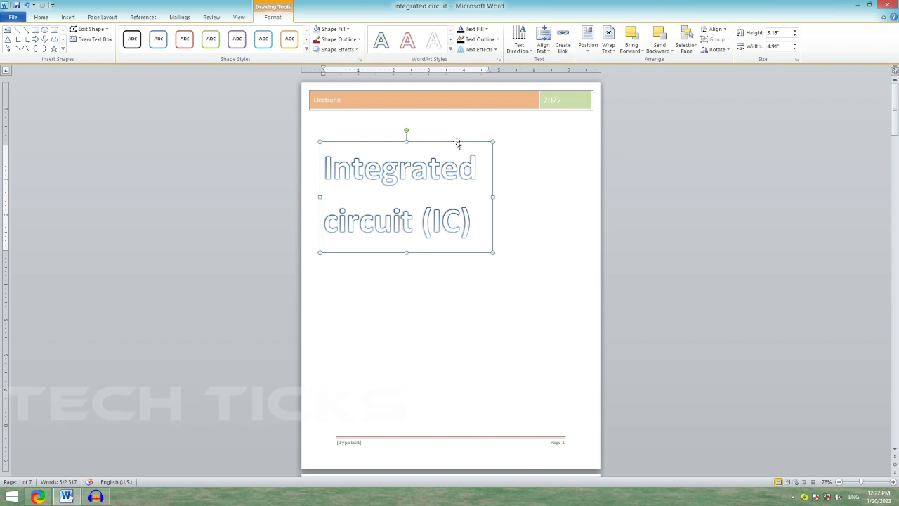
drag(464, 140, 549, 122)
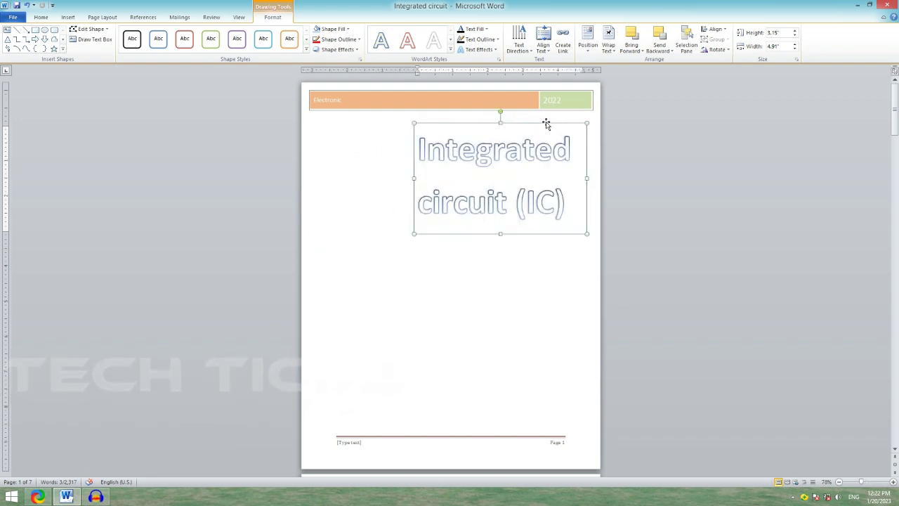
drag(547, 124, 447, 121)
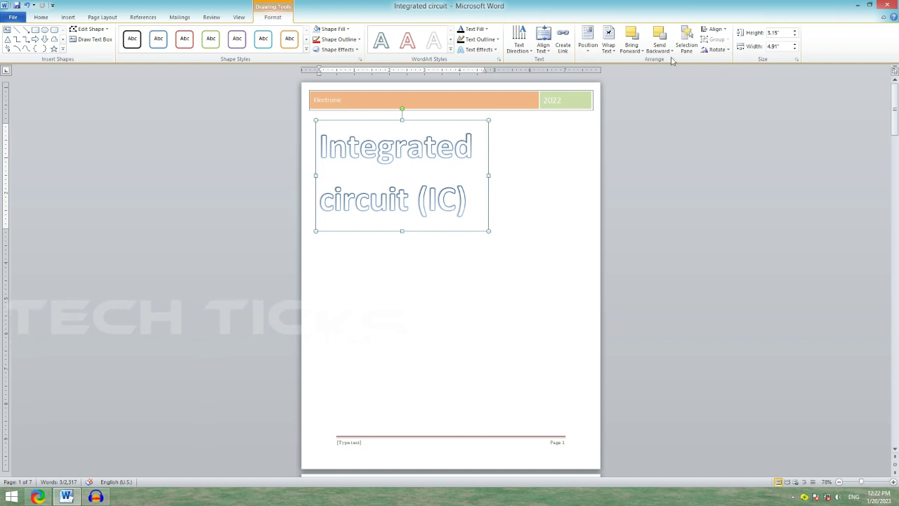
Try Align Left, Center, Right, Top, Middle and Bottom on the title box
click(716, 29)
click(722, 4)
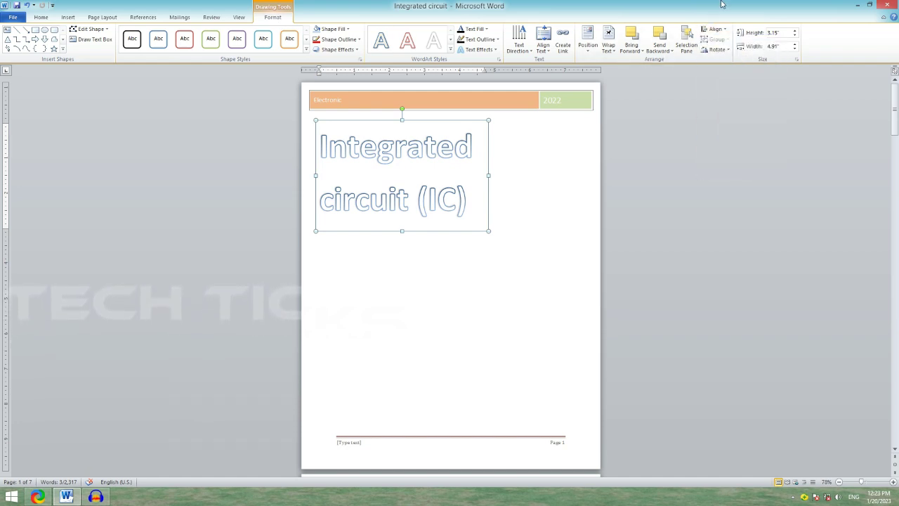
click(724, 31)
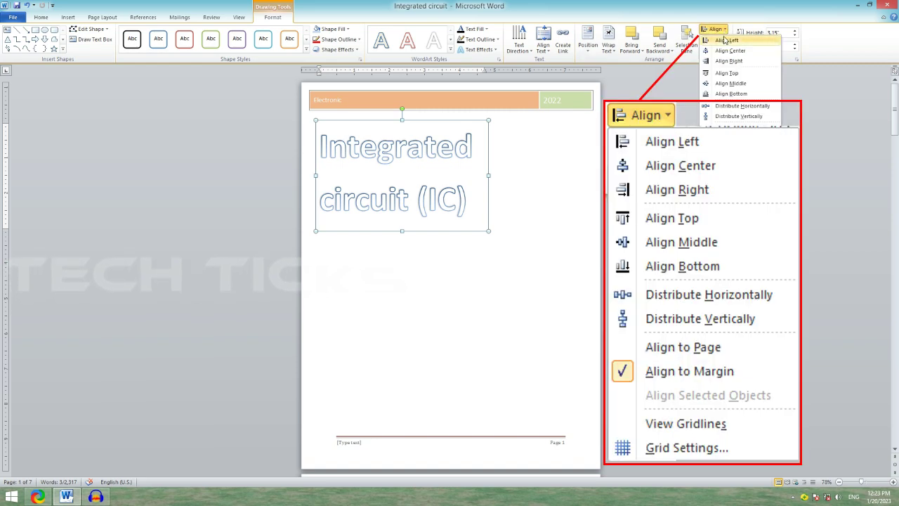
click(726, 41)
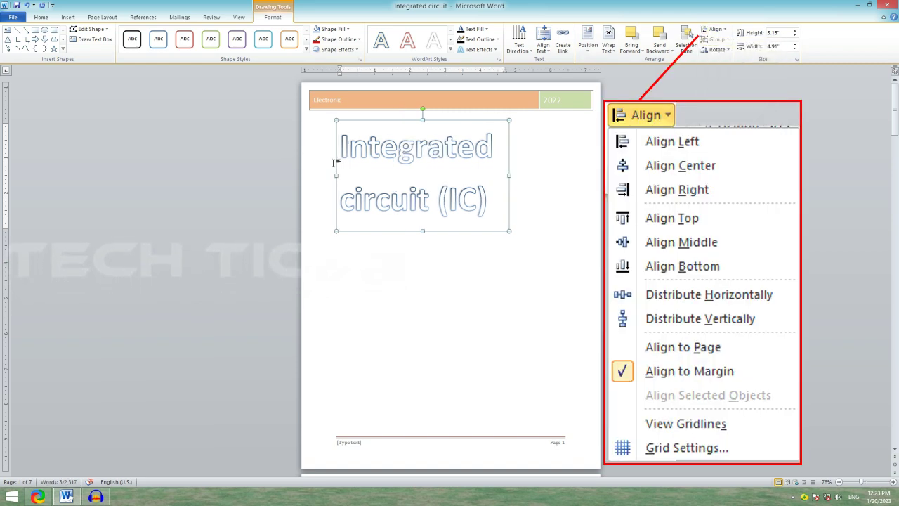
click(724, 31)
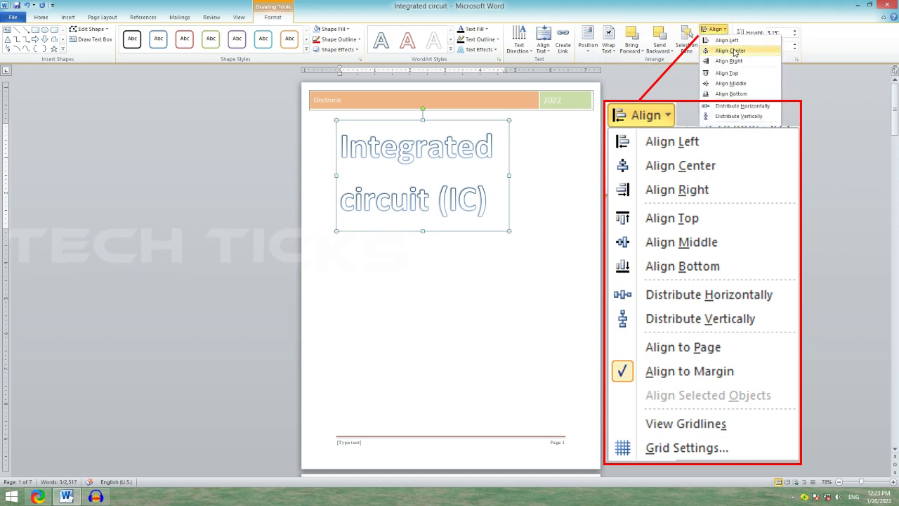
click(735, 52)
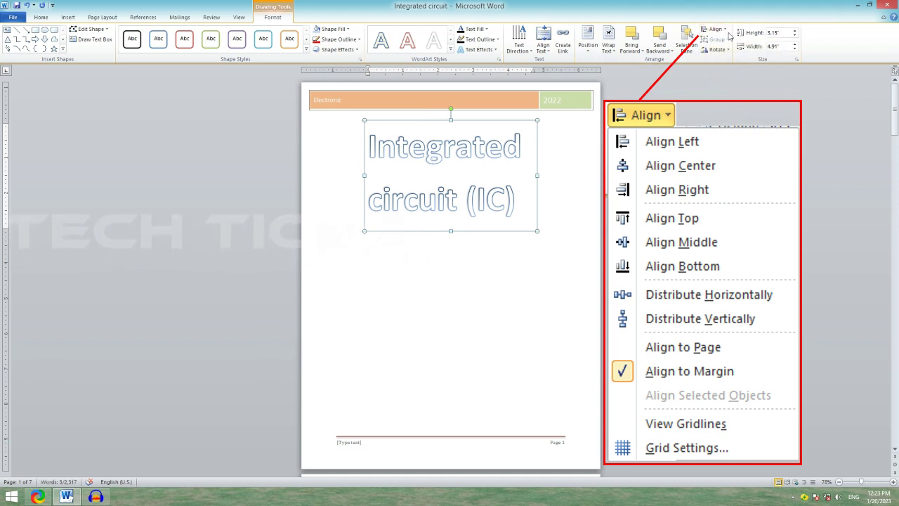
click(724, 31)
click(727, 62)
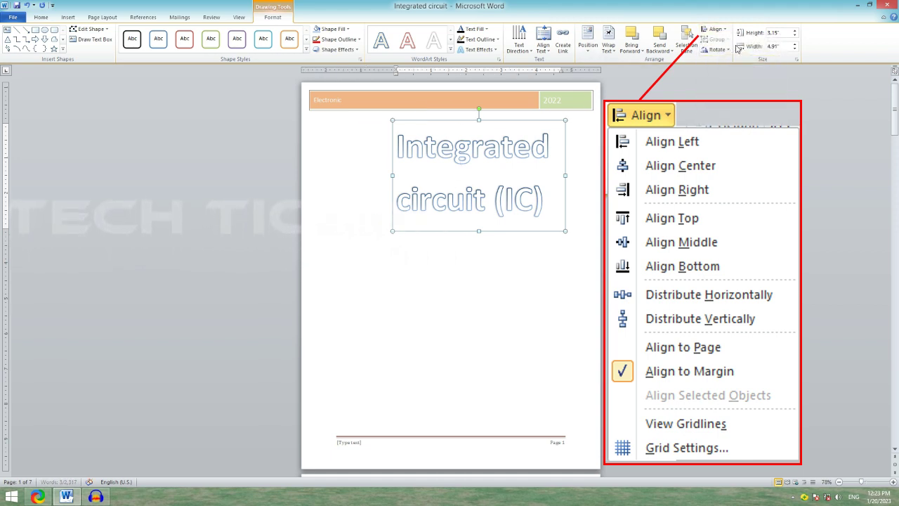
click(725, 31)
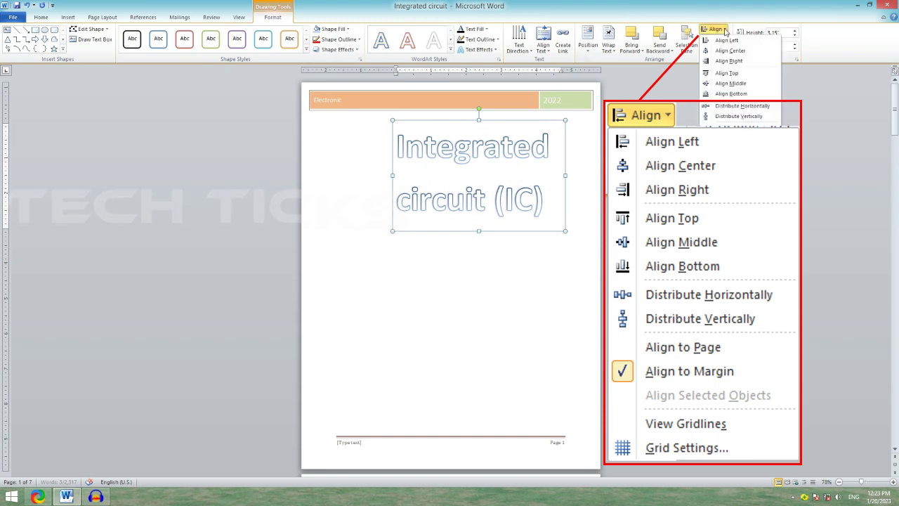
click(742, 74)
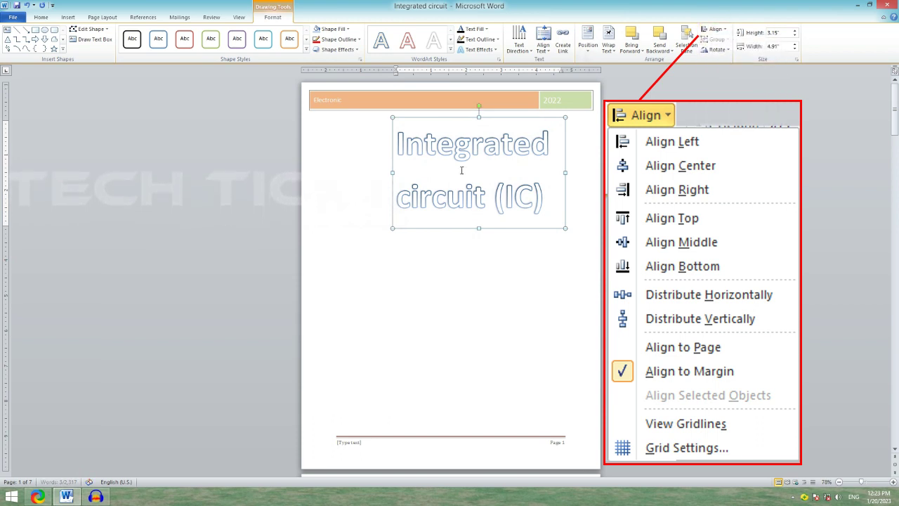
click(716, 29)
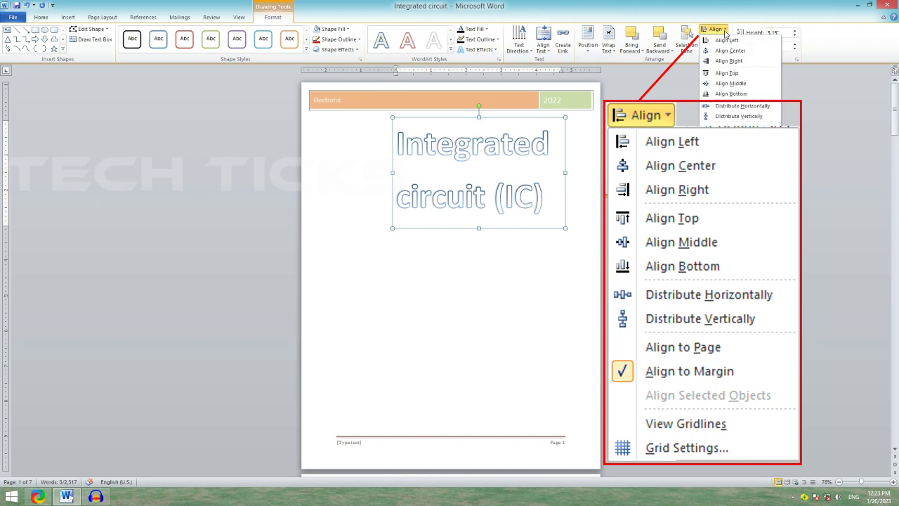
click(731, 83)
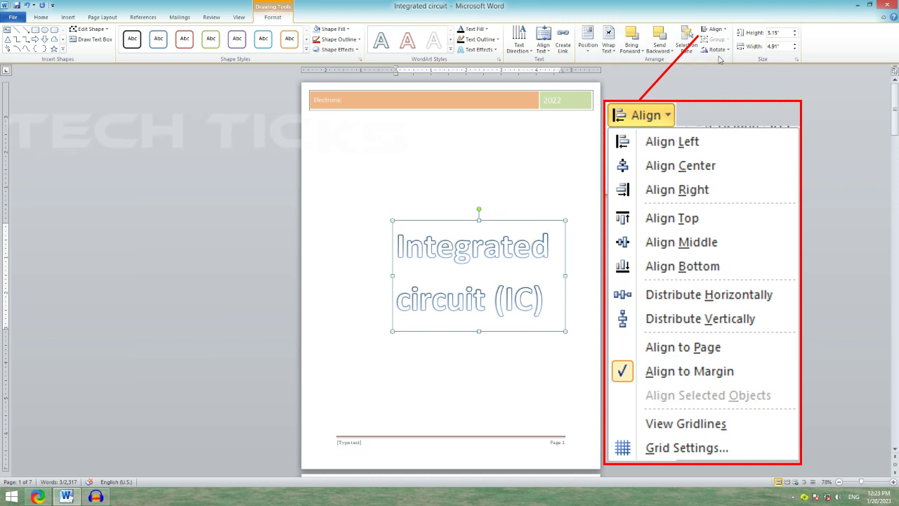
click(726, 30)
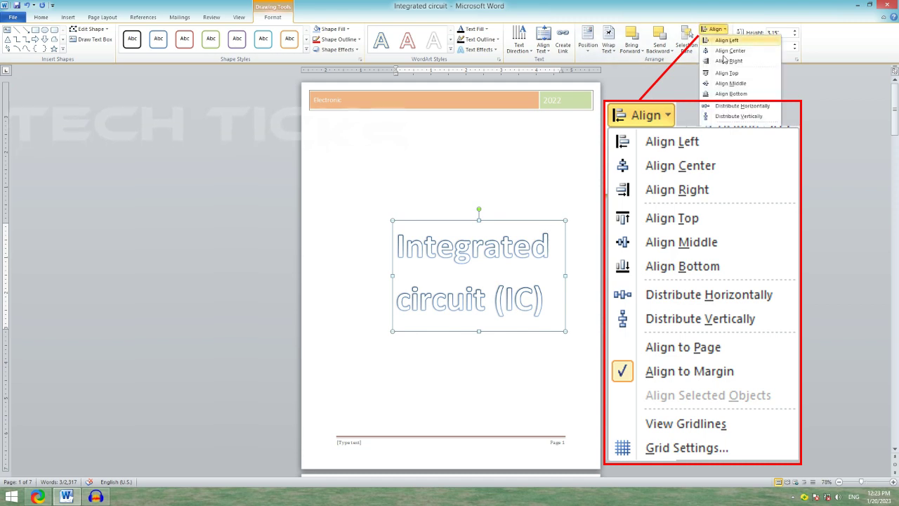
click(728, 93)
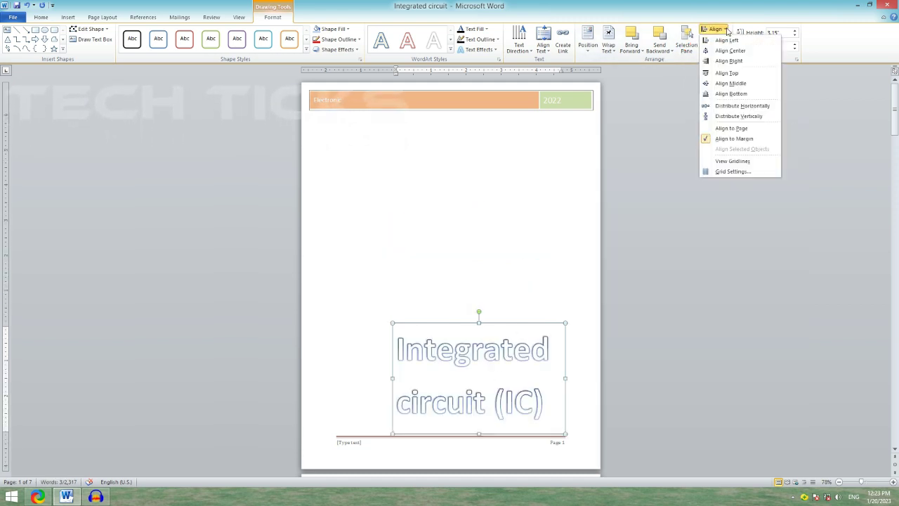
Bring the title back up, centred just below the Electronic 2022 header
drag(552, 426, 520, 223)
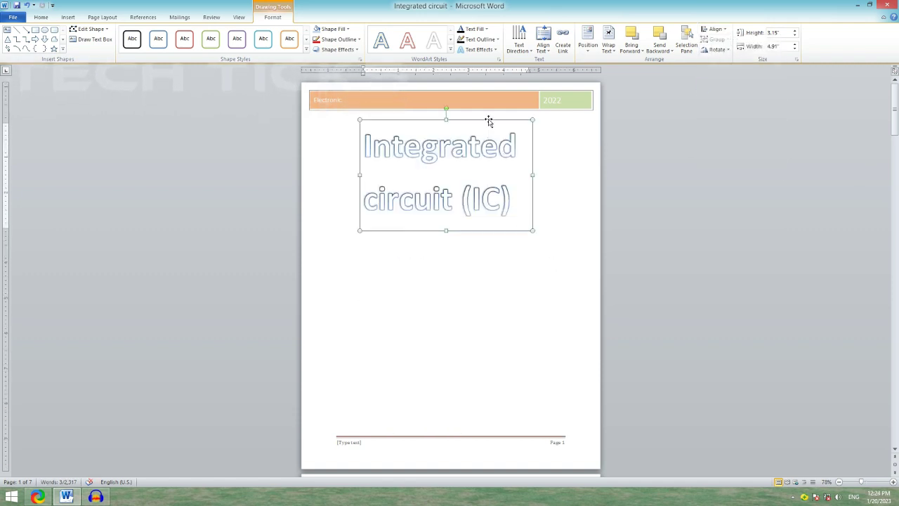
drag(489, 121, 491, 193)
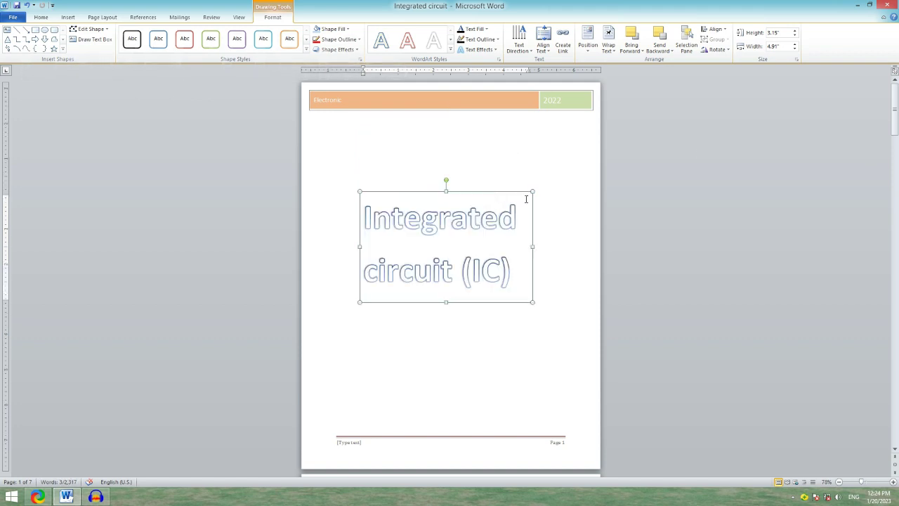
click(724, 30)
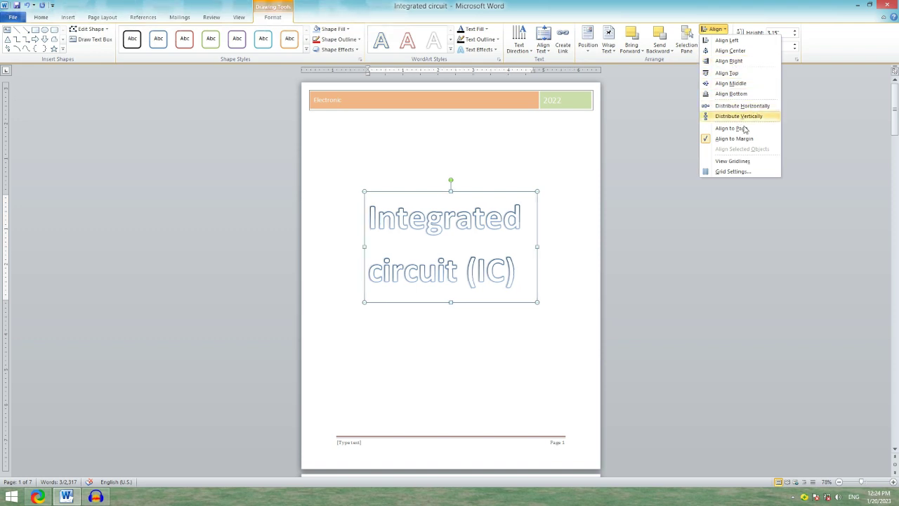
click(755, 118)
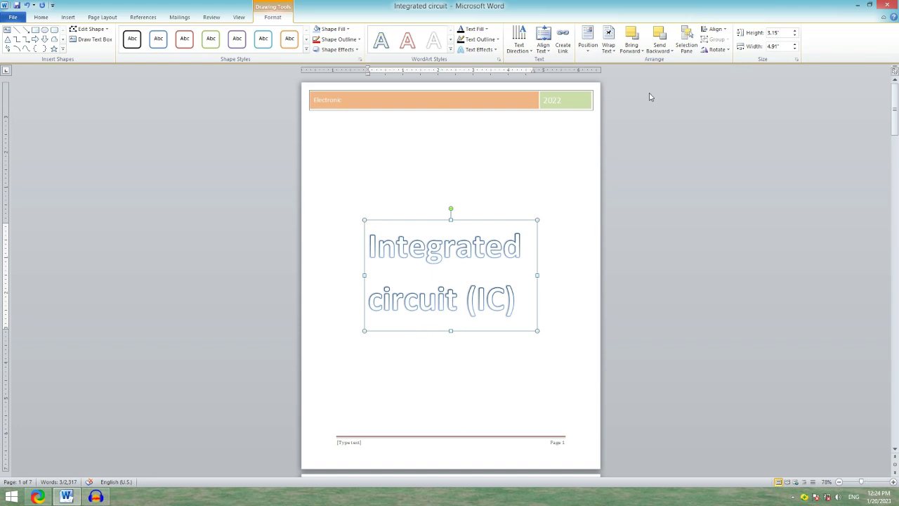
click(723, 30)
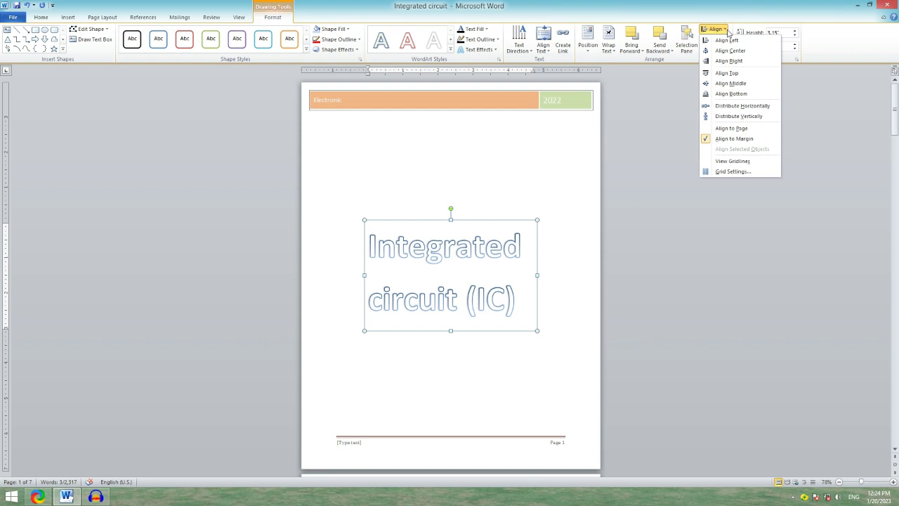
click(741, 251)
drag(521, 220, 523, 158)
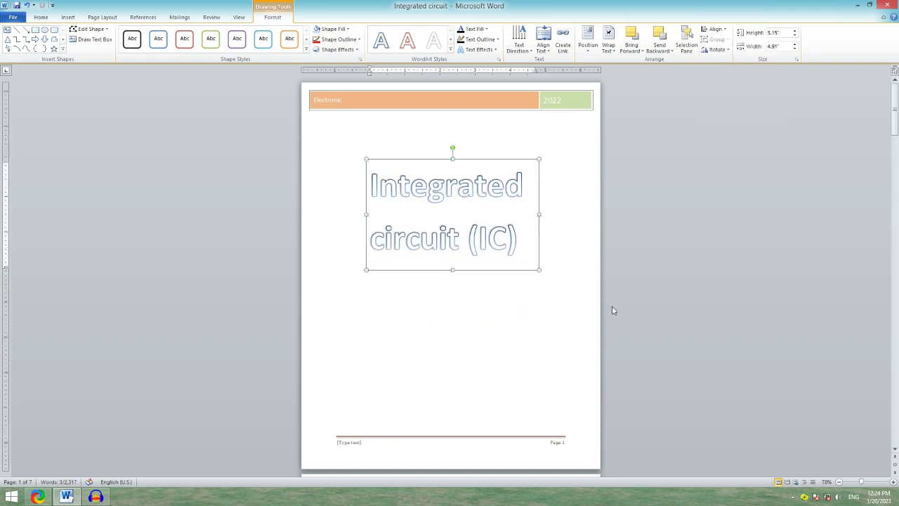
Copy the IC chip photo on page 2
scroll(562, 295, down, 2)
scroll(546, 287, down, 2)
scroll(546, 317, down, 2)
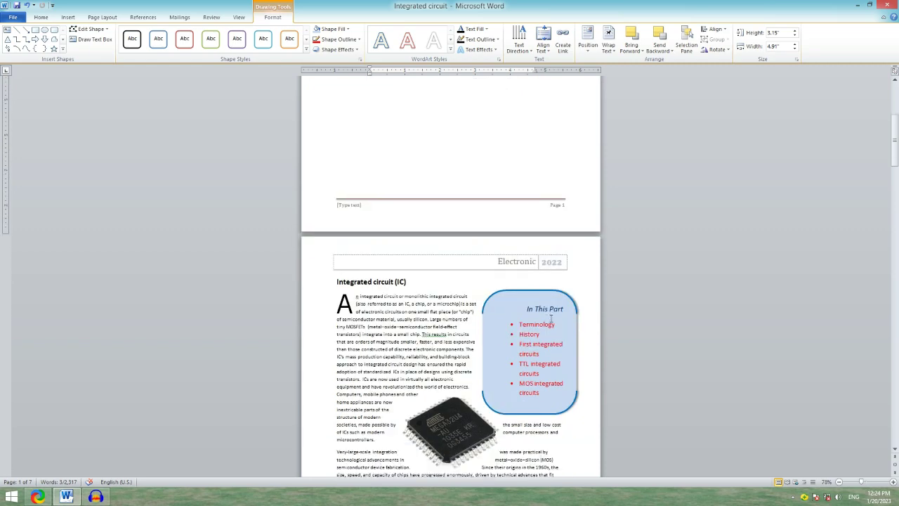
scroll(555, 318, down, 3)
click(461, 318)
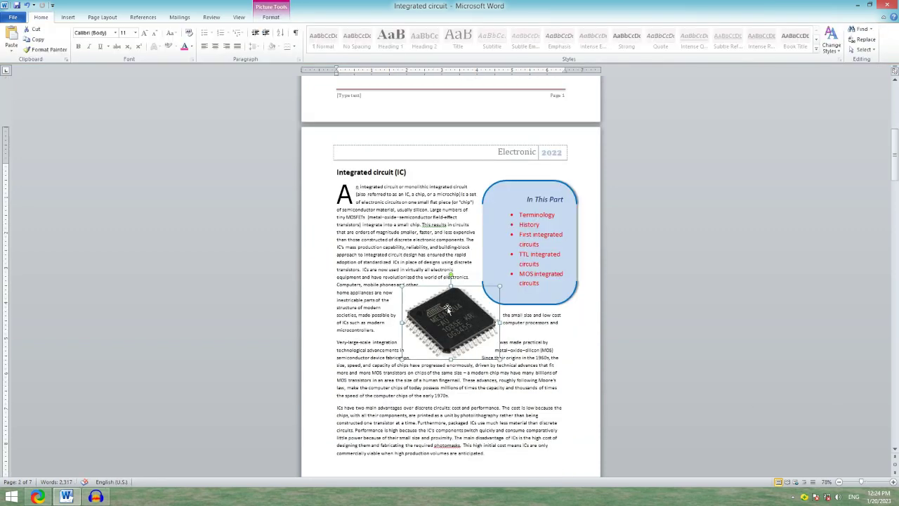
right_click(447, 306)
click(462, 321)
Paste the chip photo onto the cover page below the title
scroll(462, 310, up, 3)
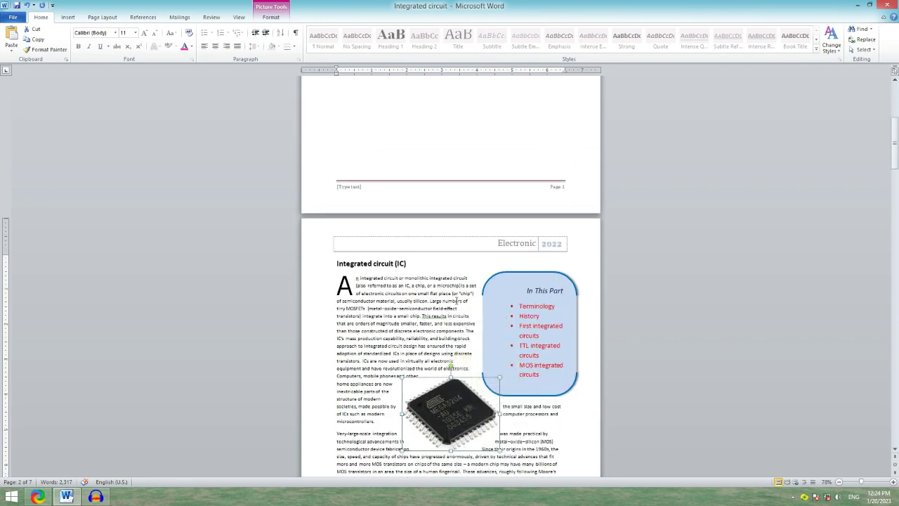
scroll(464, 299, up, 5)
scroll(381, 254, up, 1)
click(383, 256)
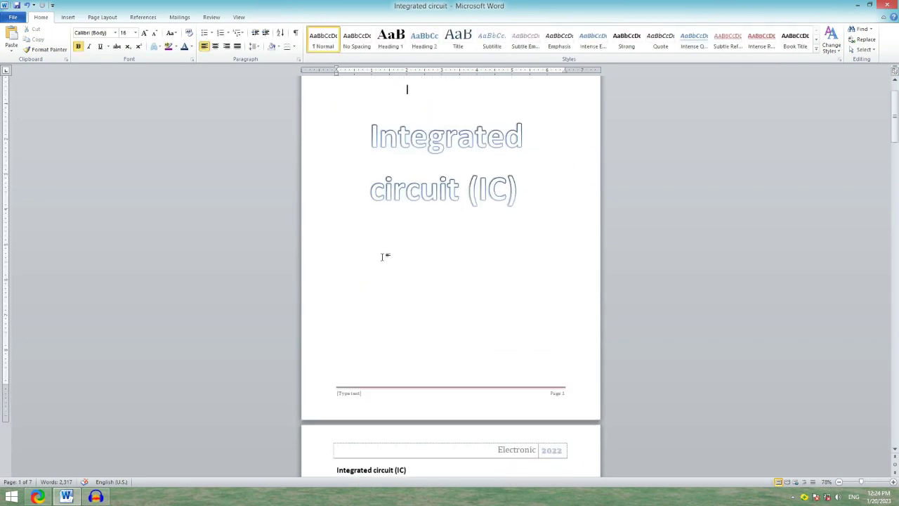
right_click(425, 96)
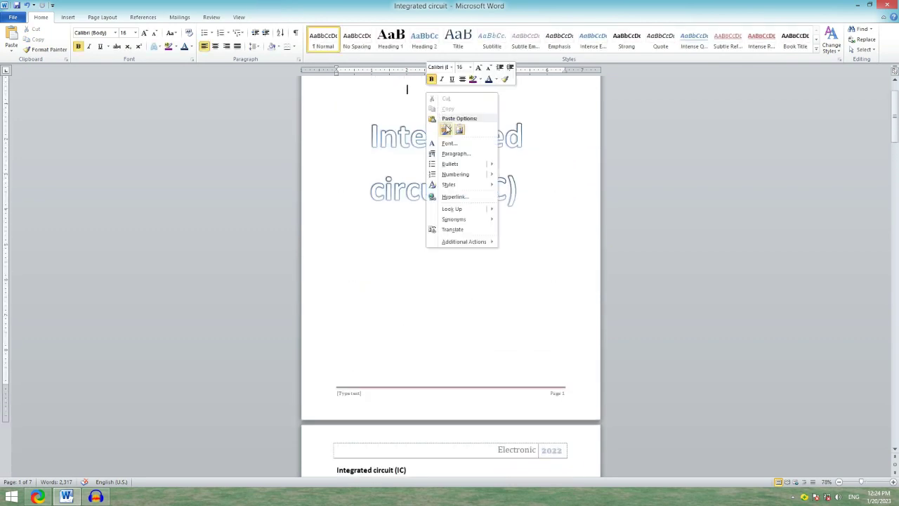
click(446, 128)
Move the pasted chip photo lower, enlarging and centring it under the WordArt title
drag(469, 260, 456, 342)
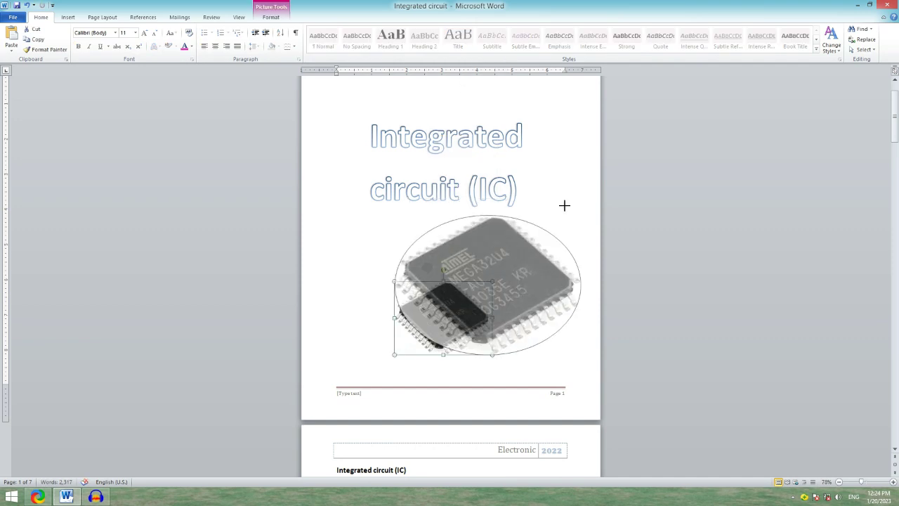
mouse_move(493, 279)
mouse_down()
mouse_move(568, 224)
mouse_move(473, 281)
mouse_up()
click(660, 297)
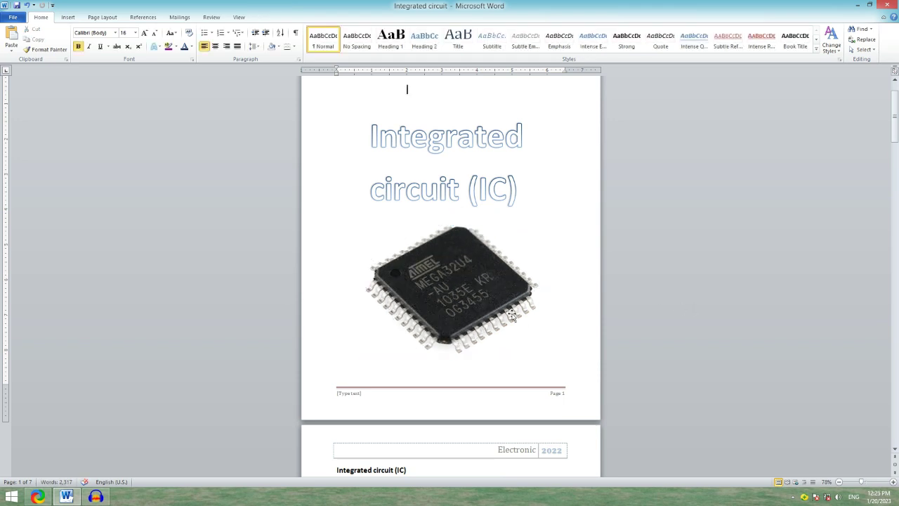
scroll(452, 404, up, 1)
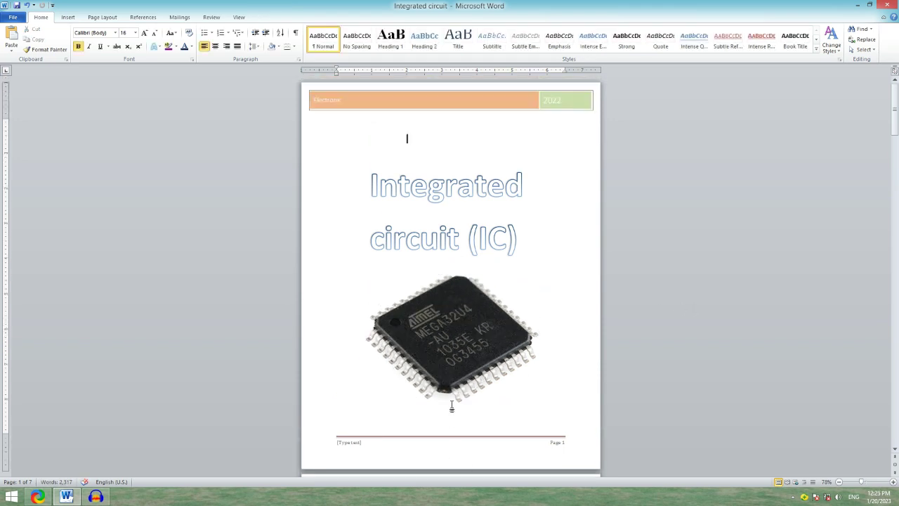
scroll(459, 406, down, 4)
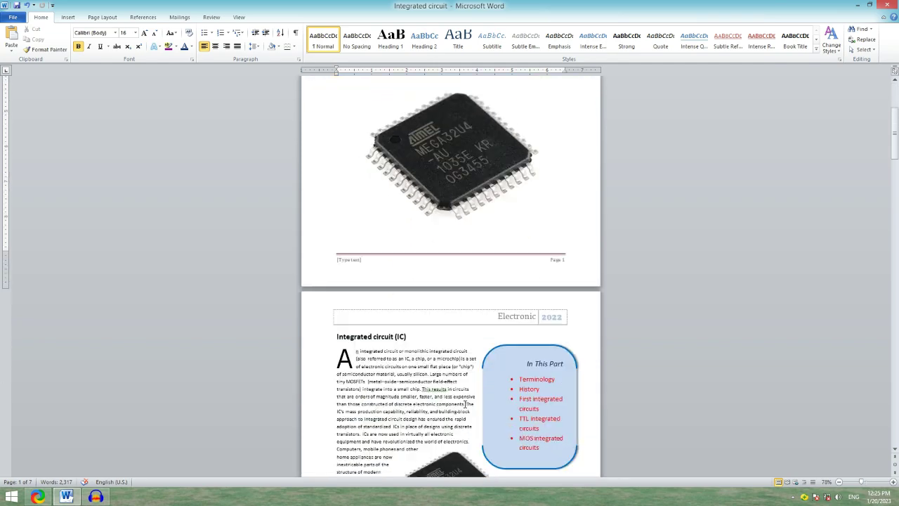
scroll(466, 401, up, 2)
scroll(466, 400, up, 2)
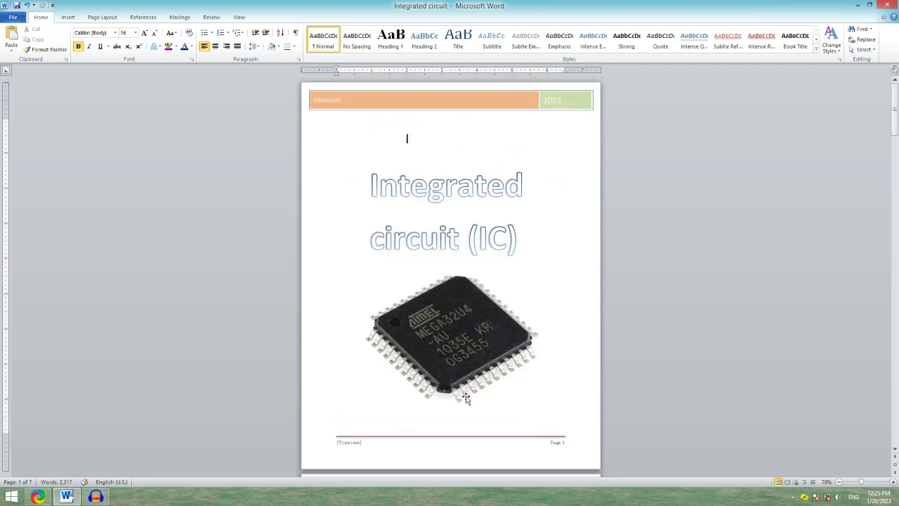
Select the 'Integrated circuit (IC)' WordArt title and show its Drawing Tools Format commands
click(501, 241)
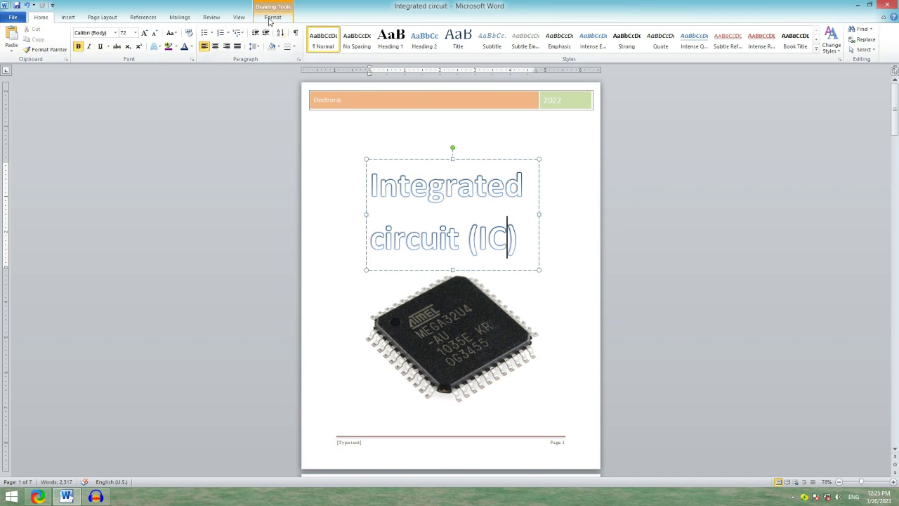
click(272, 17)
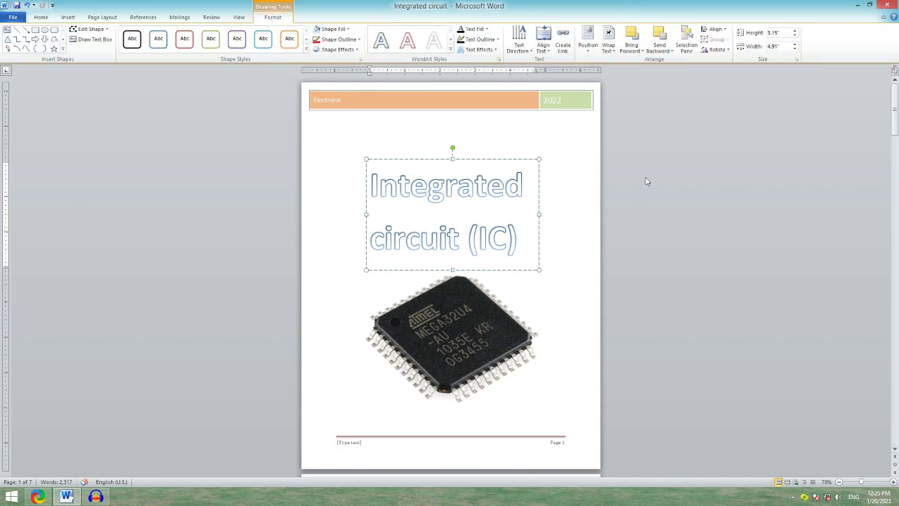